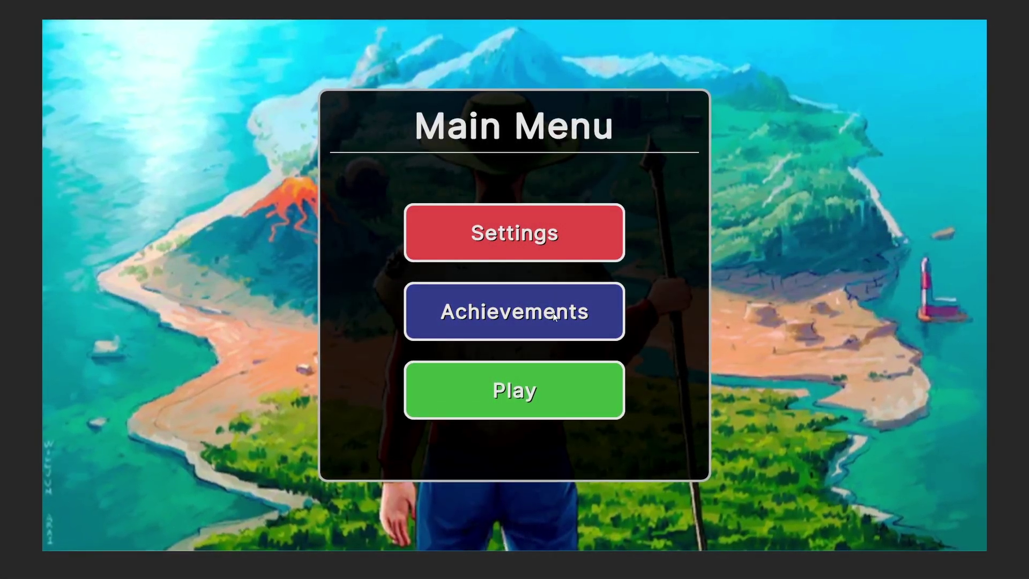
- Press the main menu's Play button in the Game view so GameScene loads
{"action": "left_click", "coordinate": [536, 387]}
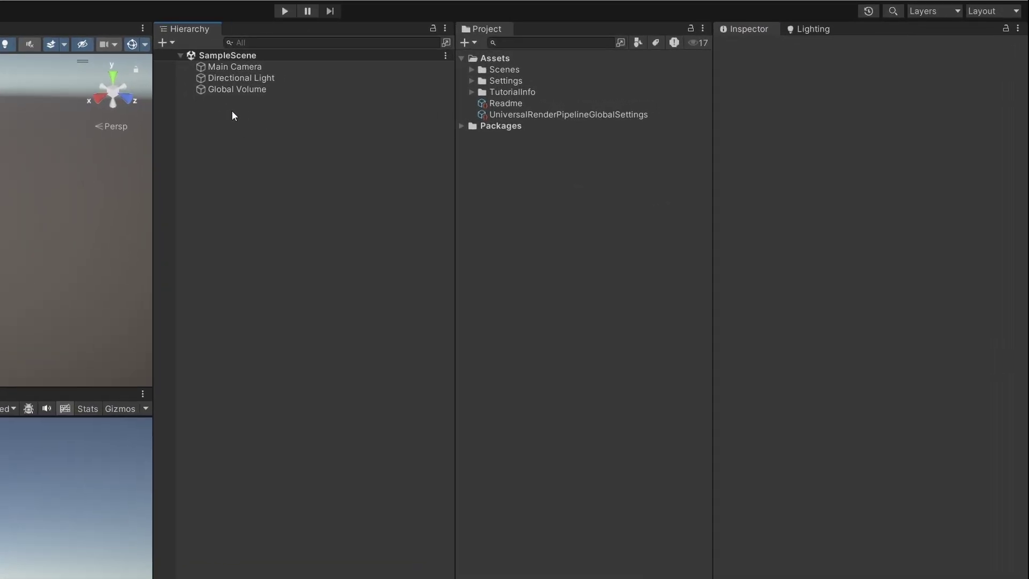
- Add an empty GameObject named MainMenu to the scene
{"action": "right_click", "coordinate": [460, 101]}
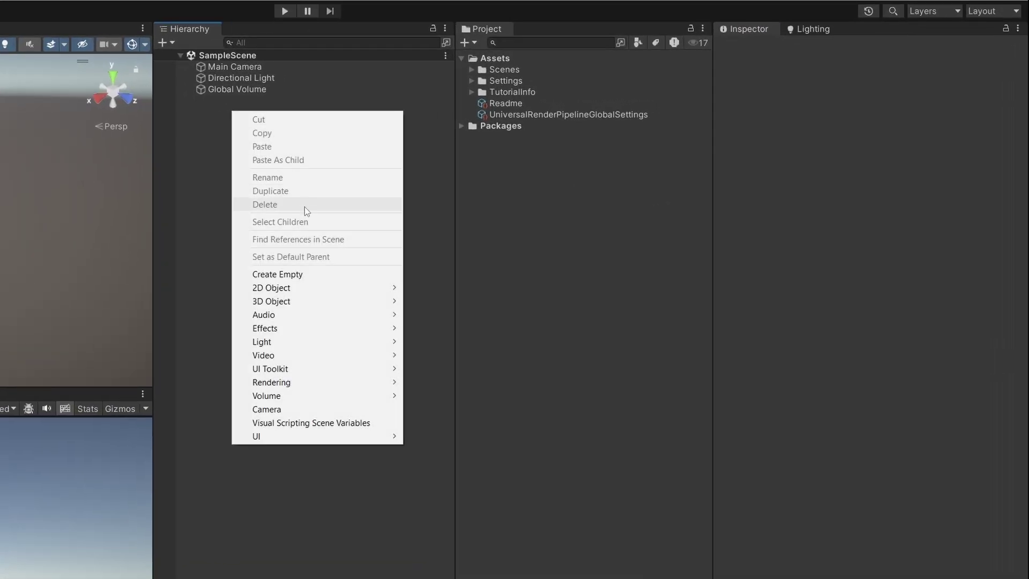
{"action": "left_click", "coordinate": [298, 275]}
{"action": "type", "text": "MainMenu"}
{"action": "key", "text": "Return"}
- Create a New Panel Settings asset and move it into the UI Toolkit folder
{"action": "right_click", "coordinate": [499, 61]}
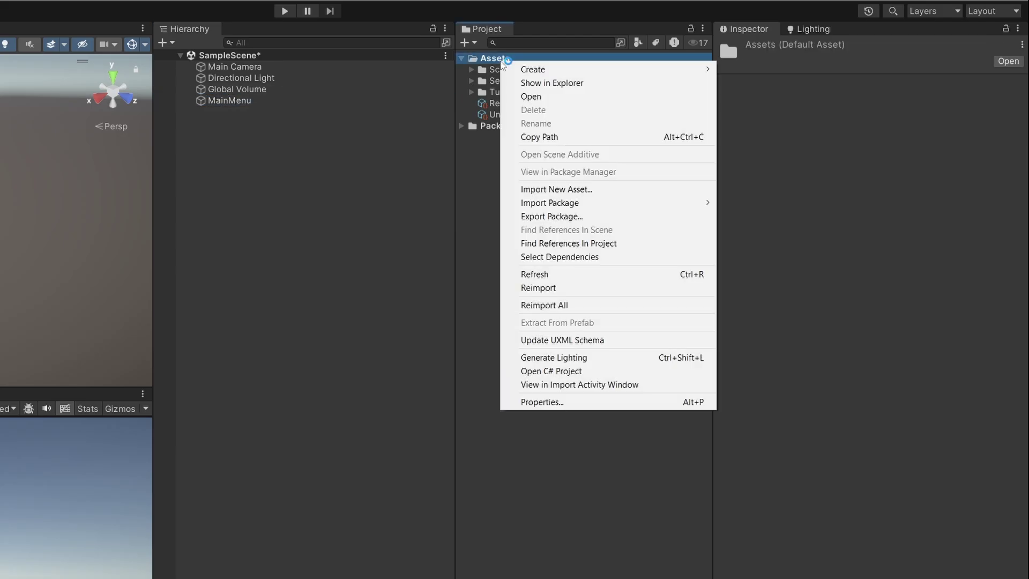
{"action": "mouse_move", "coordinate": [550, 71]}
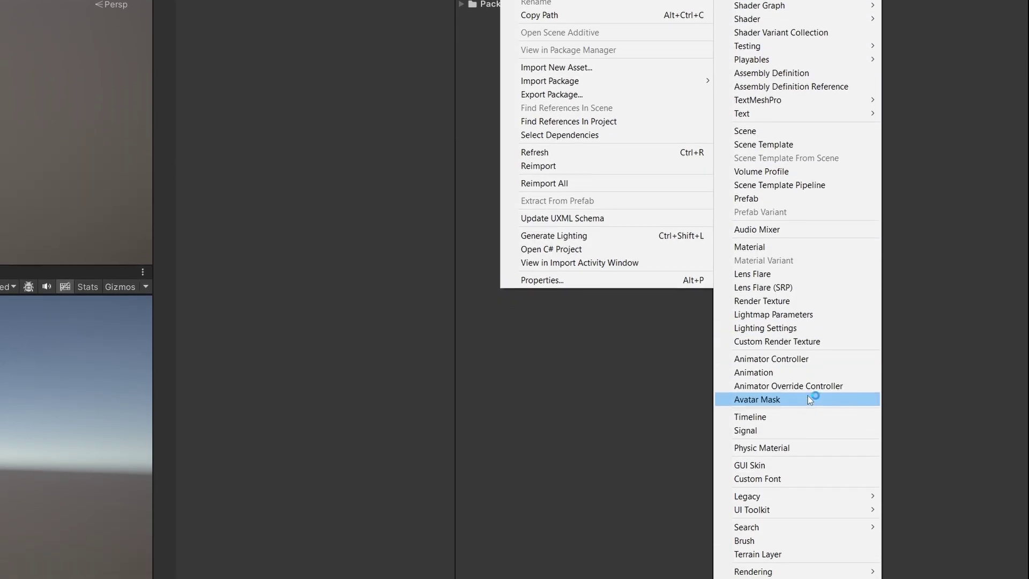
{"action": "mouse_move", "coordinate": [786, 482]}
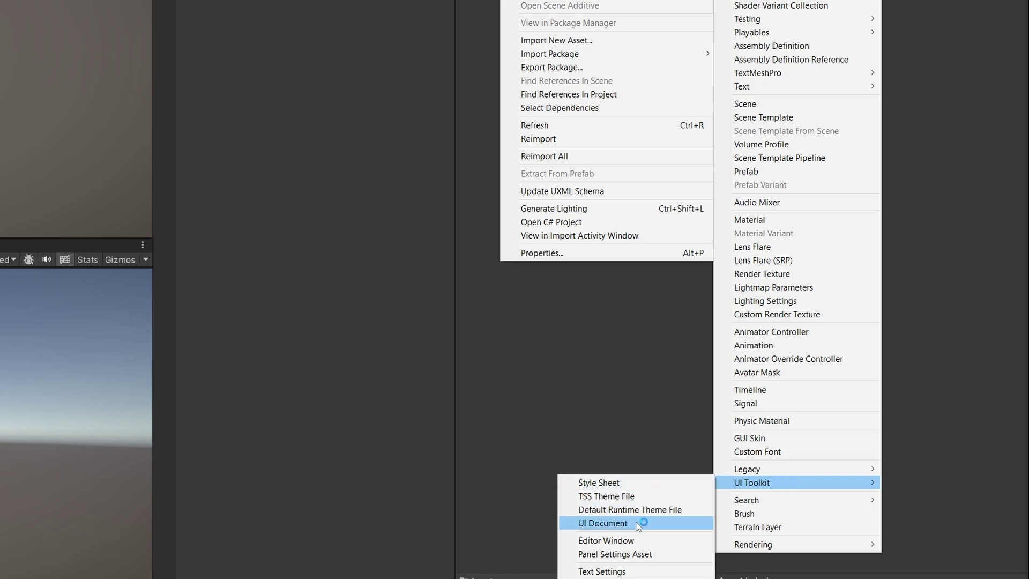
{"action": "left_click", "coordinate": [624, 554]}
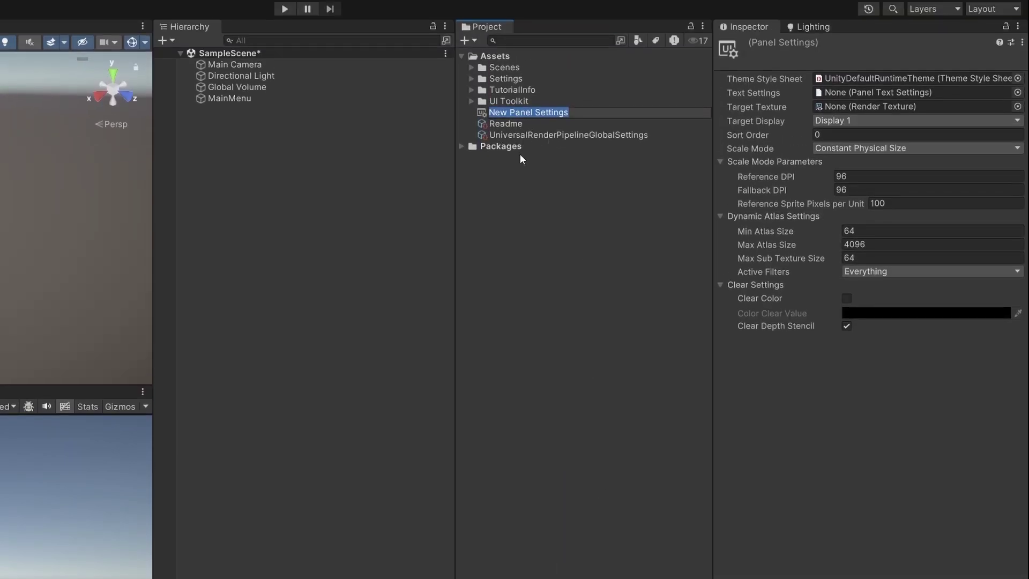
{"action": "left_click", "coordinate": [522, 182]}
{"action": "left_click", "coordinate": [471, 102]}
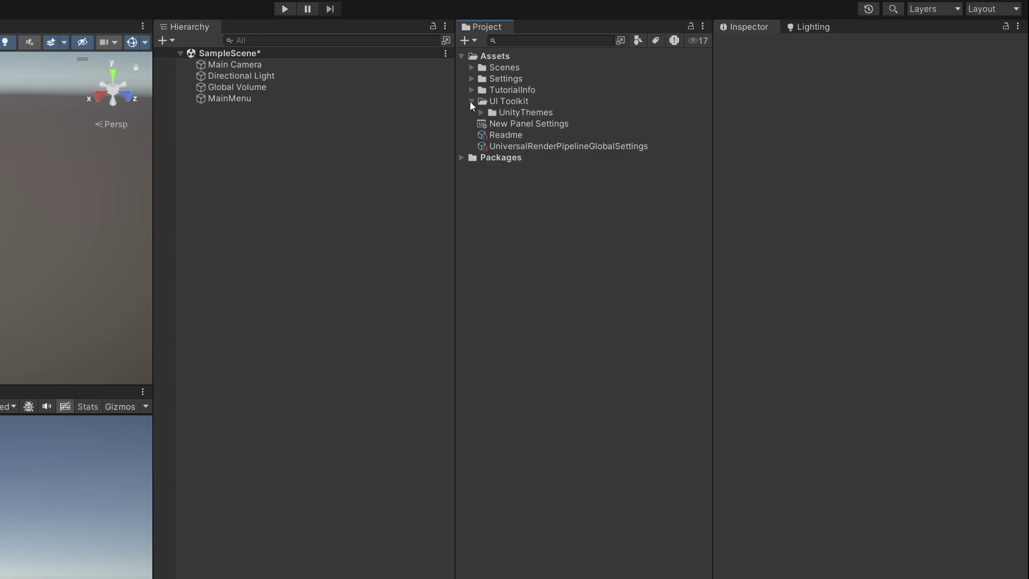
{"action": "left_click_drag", "start_coordinate": [514, 123], "coordinate": [498, 101]}
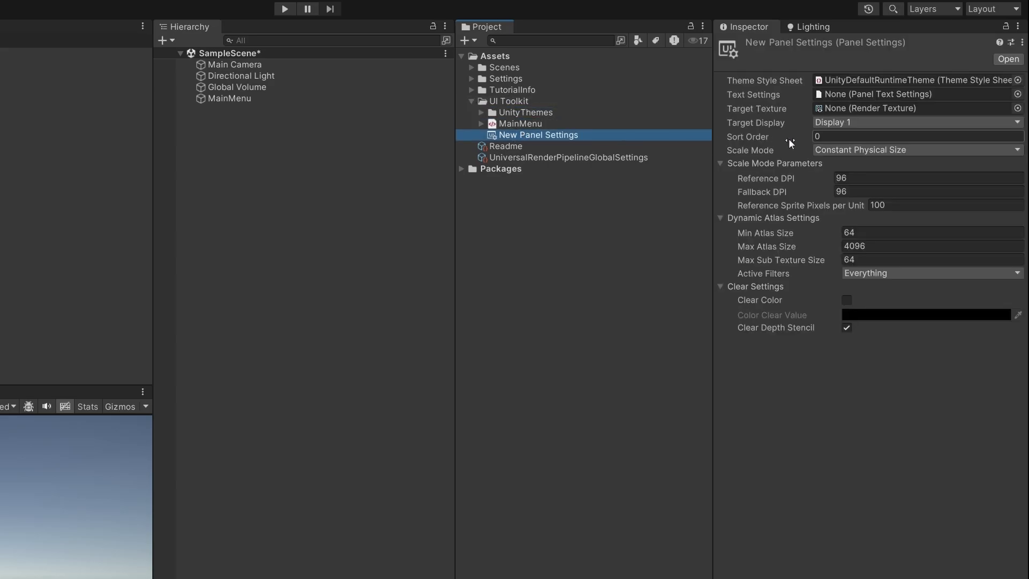
- Set the panel's scale mode to Scale With Screen Size at 1920×1080
{"action": "left_click", "coordinate": [857, 149]}
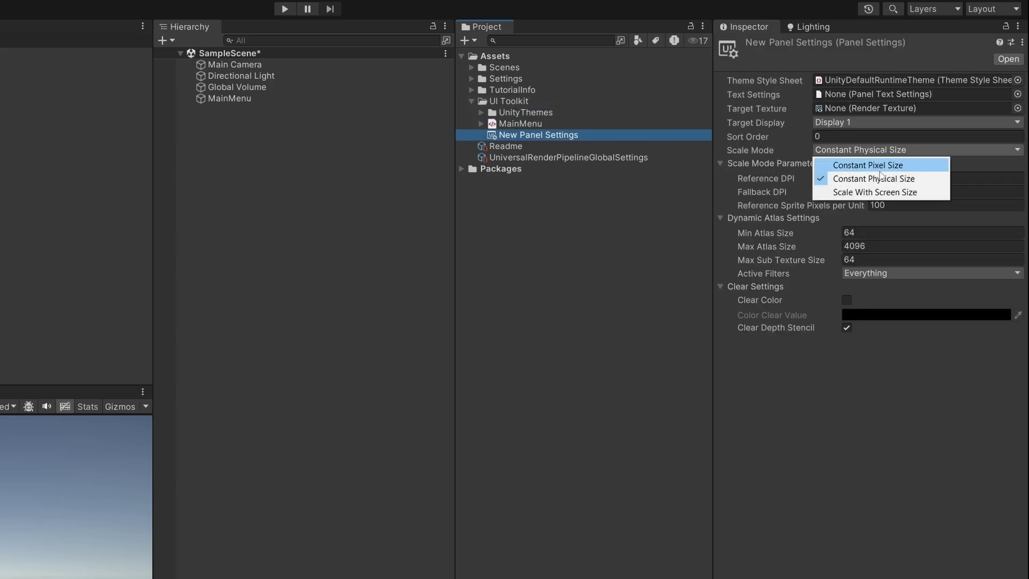
{"action": "left_click", "coordinate": [865, 192]}
{"action": "left_click", "coordinate": [863, 192]}
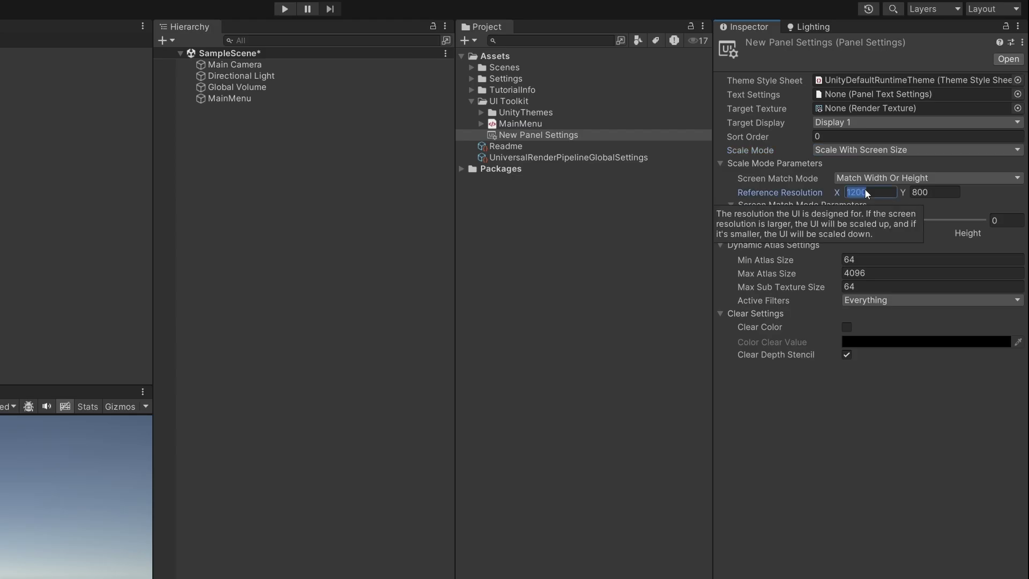
{"action": "type", "text": "1920"}
{"action": "key", "text": "Tab"}
{"action": "type", "text": "1080"}
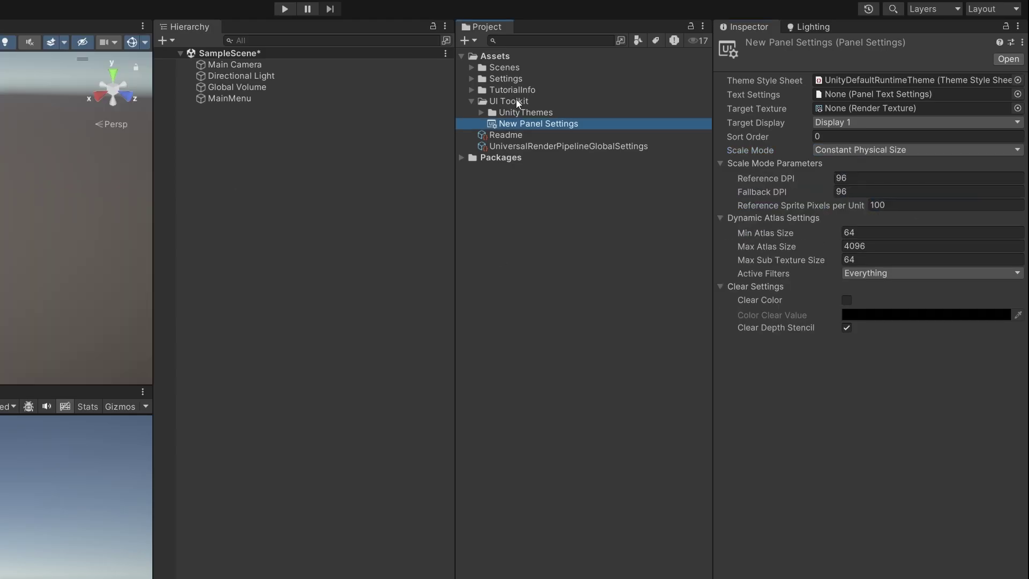
- Create a MainMenu UI Document in the UI Toolkit folder and open it in UI Builder
{"action": "left_click", "coordinate": [516, 101]}
{"action": "right_click", "coordinate": [516, 101]}
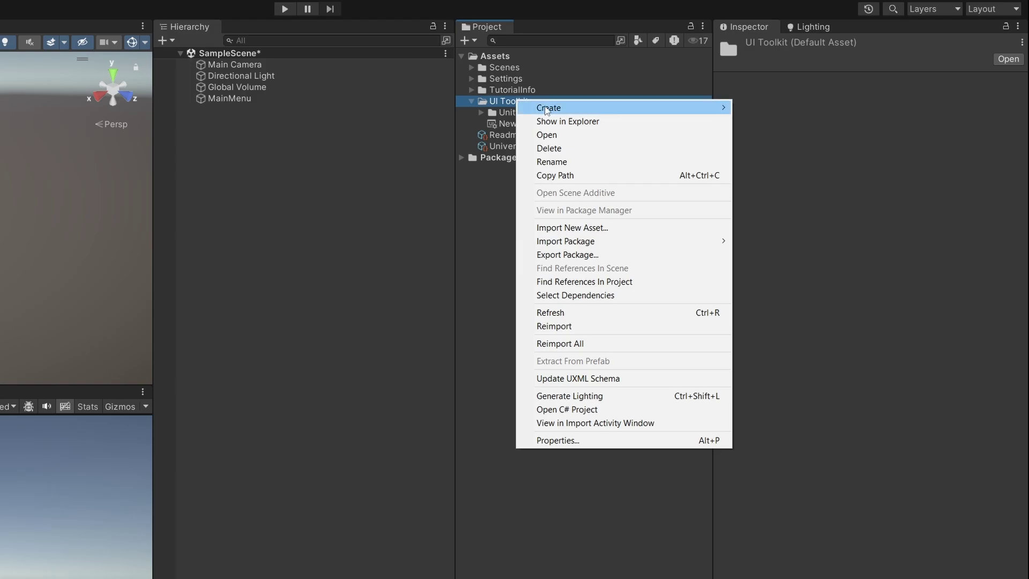
{"action": "mouse_move", "coordinate": [546, 110]}
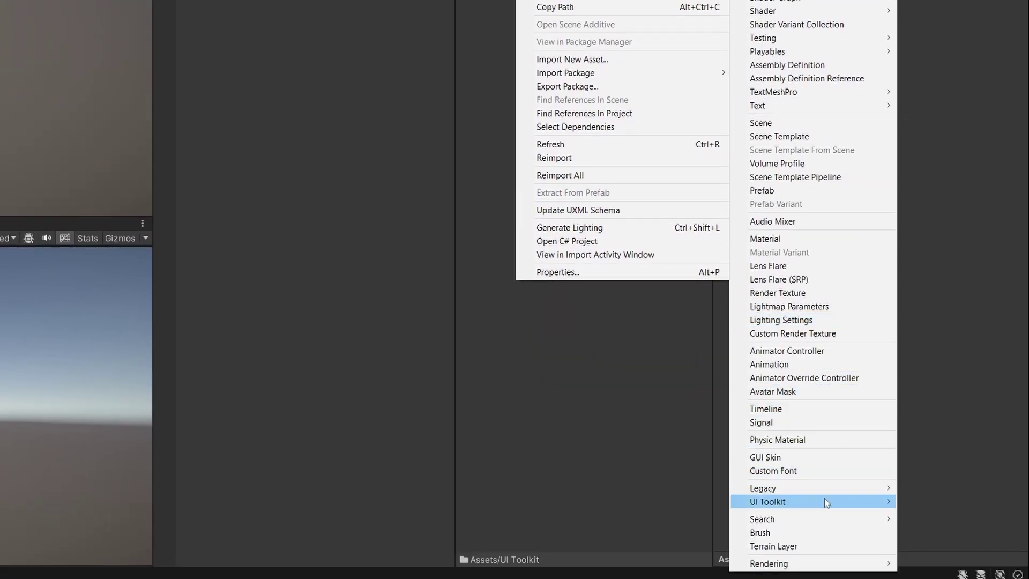
{"action": "mouse_move", "coordinate": [824, 497]}
{"action": "left_click", "coordinate": [650, 543]}
{"action": "type", "text": "M"}
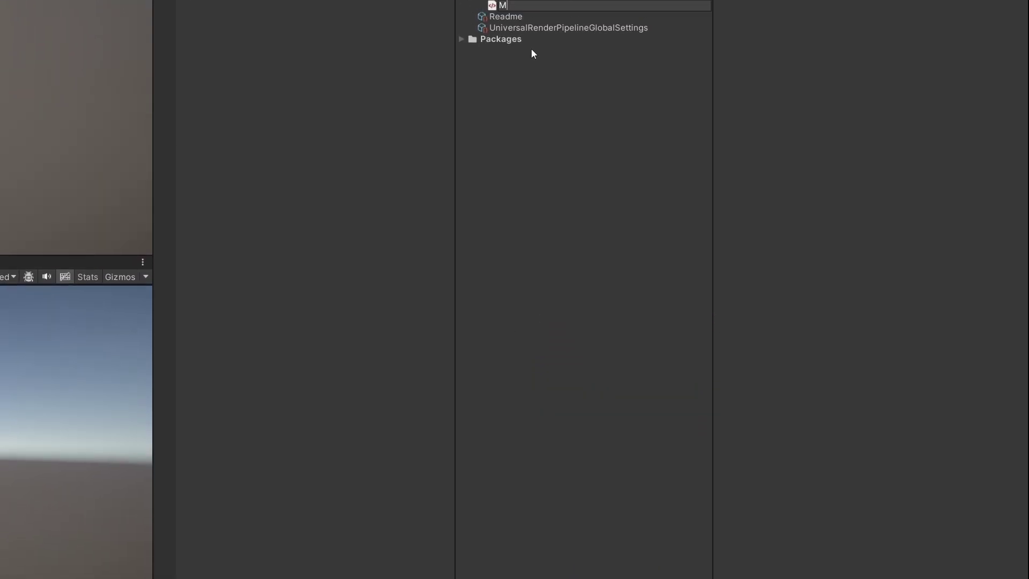
{"action": "type", "text": "ainMenu"}
{"action": "key", "text": "Return"}
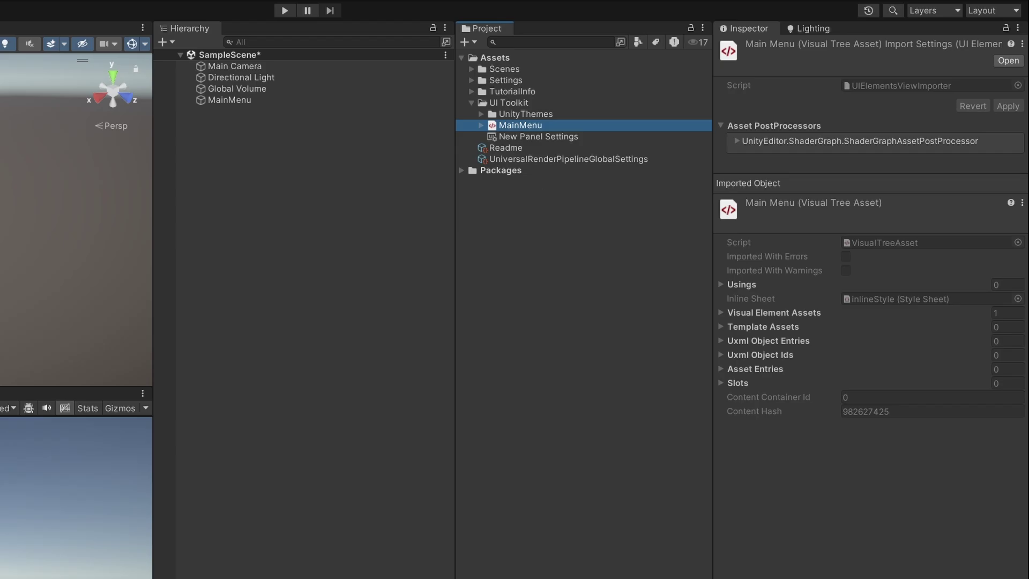
{"action": "double_click", "coordinate": [498, 125]}
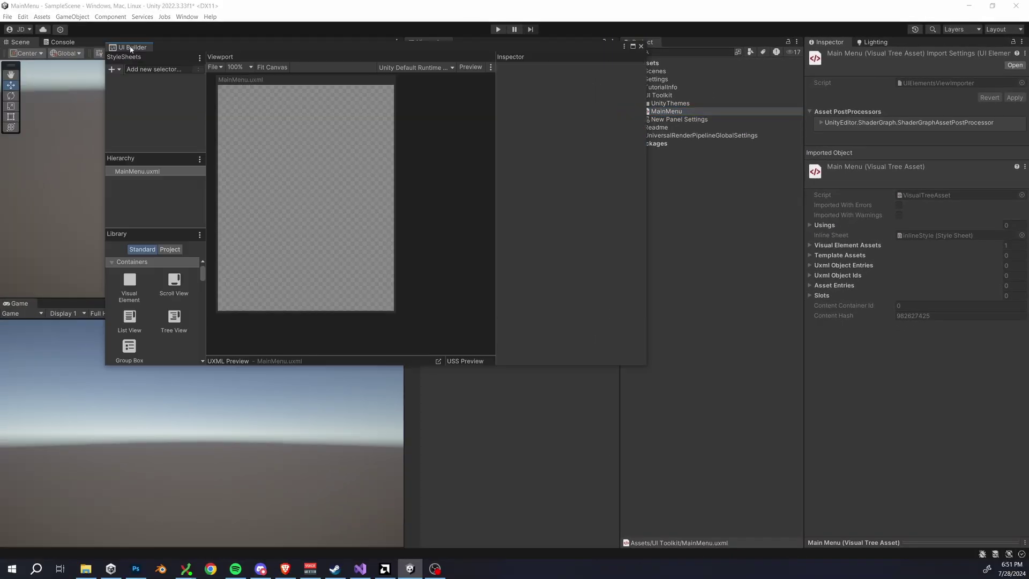
- Dock and maximize UI Builder, then make the MainMenu.uxml canvas 1920×1080
{"action": "left_click_drag", "start_coordinate": [131, 49], "coordinate": [116, 45]}
{"action": "double_click", "coordinate": [116, 44]}
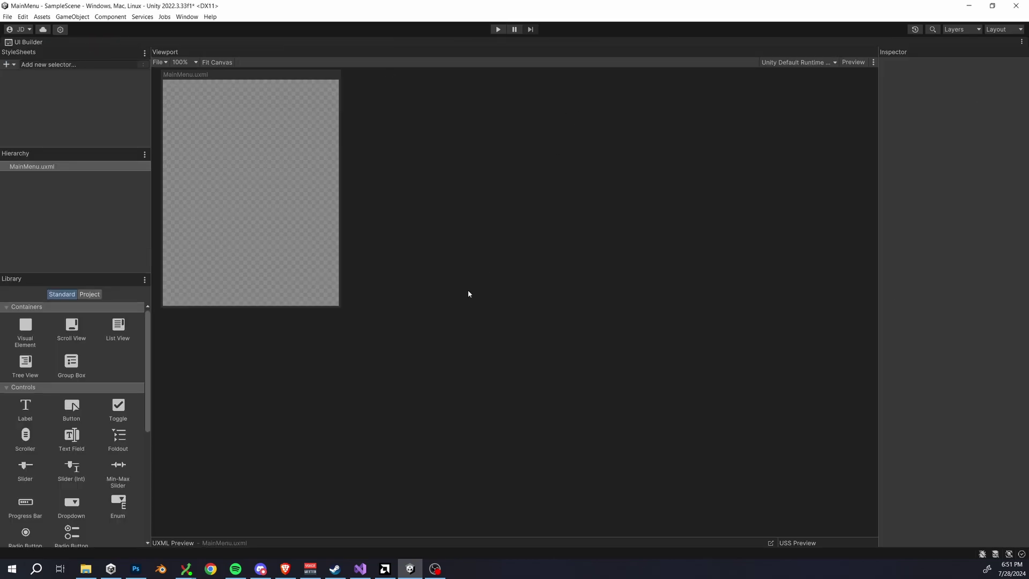
{"action": "left_click", "coordinate": [60, 167]}
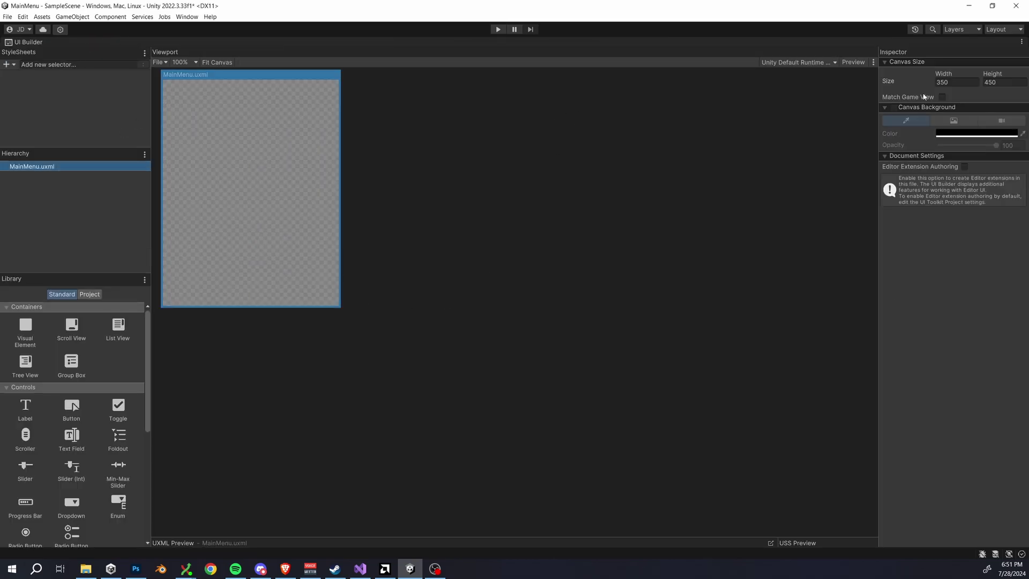
{"action": "type", "text": "1920"}
{"action": "key", "text": "Tab"}
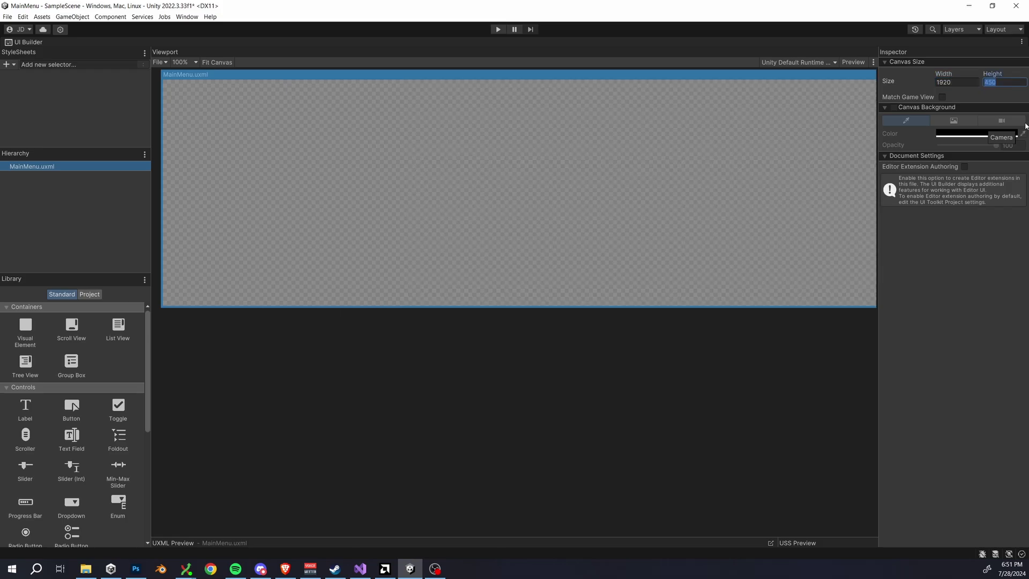
{"action": "type", "text": "1080"}
{"action": "key", "text": "Return"}
{"action": "scroll", "coordinate": [751, 152], "scroll_direction": "down", "scroll_amount": 5}
{"action": "middle_click_drag", "start_coordinate": [751, 152], "coordinate": [608, 128]}
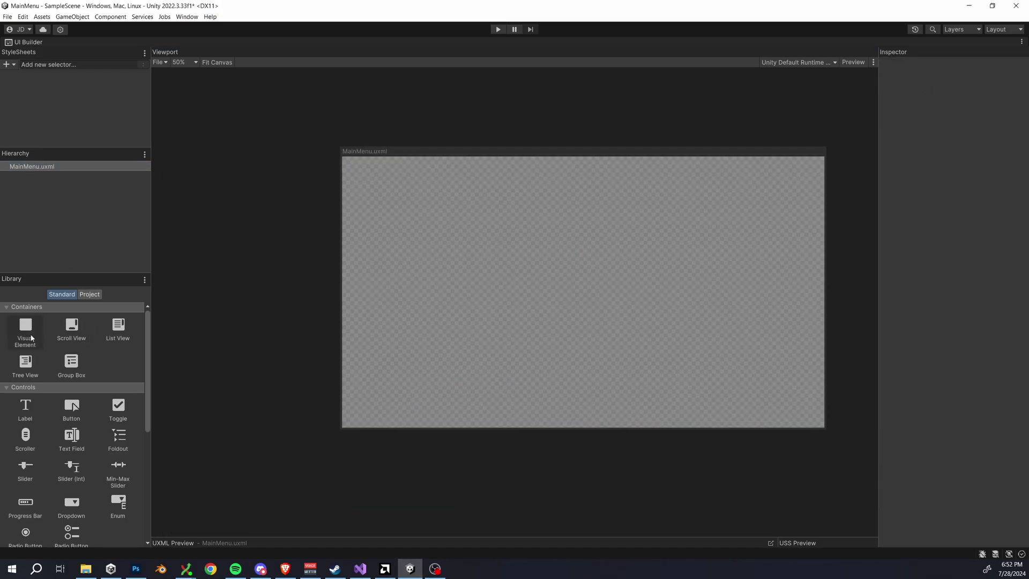
- Add a GameBg visual element with the GameBg island picture as its background image
{"action": "left_click_drag", "start_coordinate": [26, 326], "coordinate": [51, 177]}
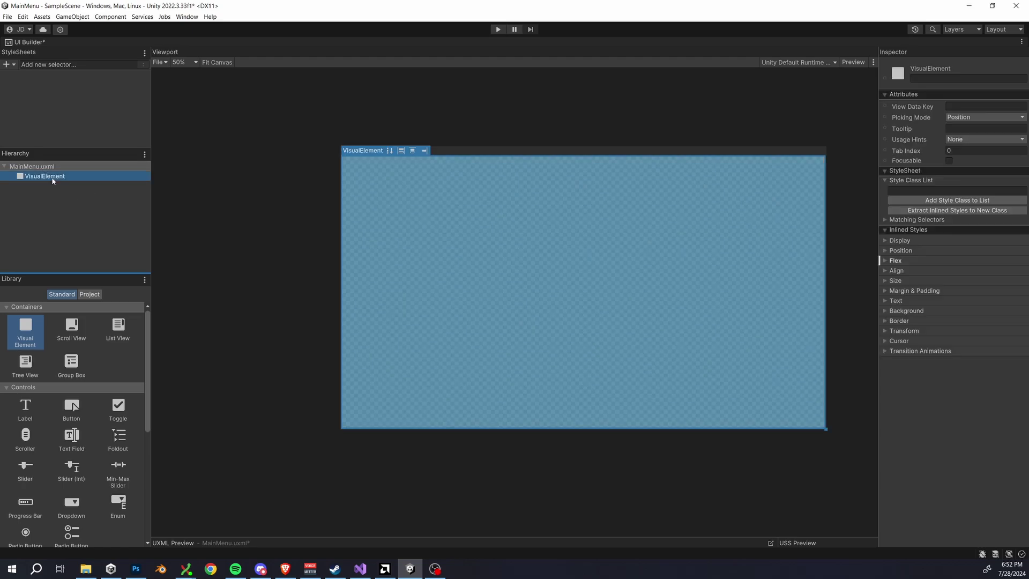
{"action": "type", "text": "GameBg"}
{"action": "key", "text": "Return"}
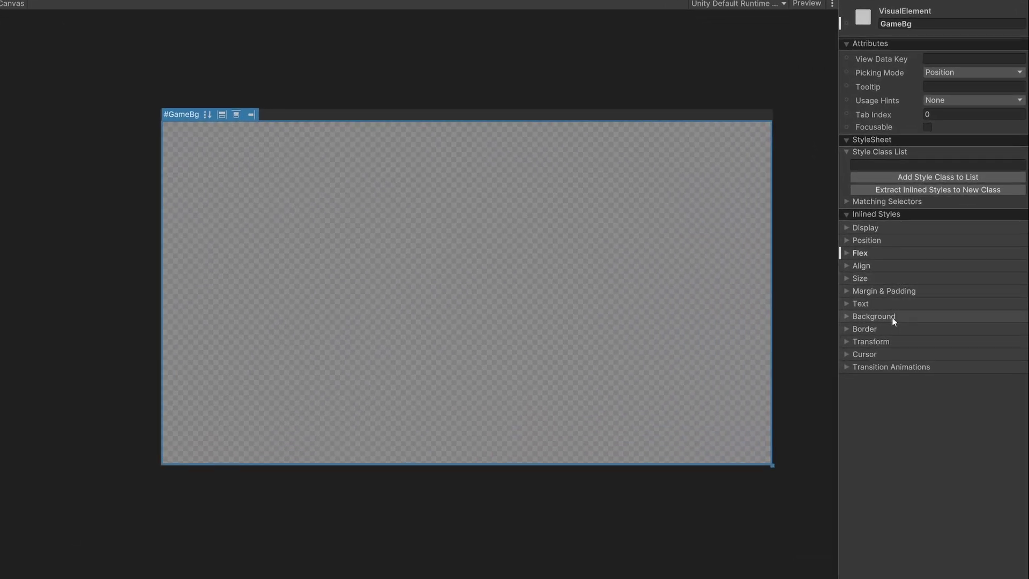
{"action": "left_click", "coordinate": [847, 317]}
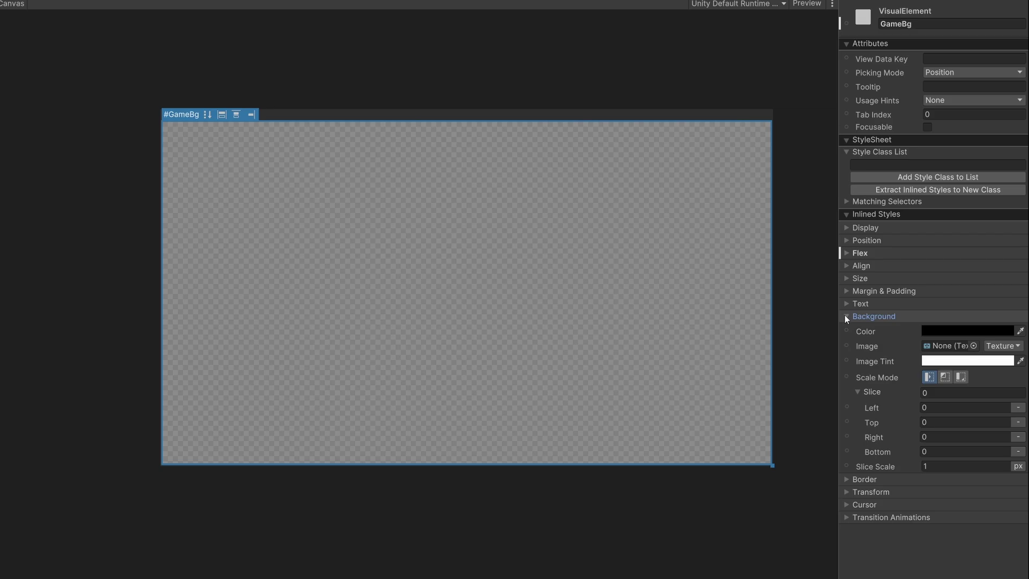
{"action": "left_click", "coordinate": [973, 346]}
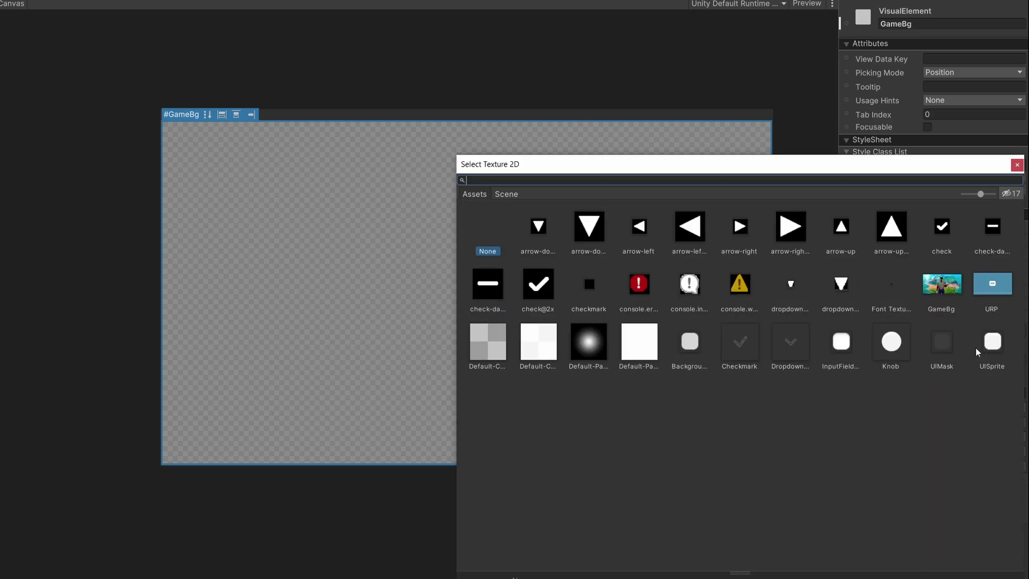
{"action": "double_click", "coordinate": [940, 287]}
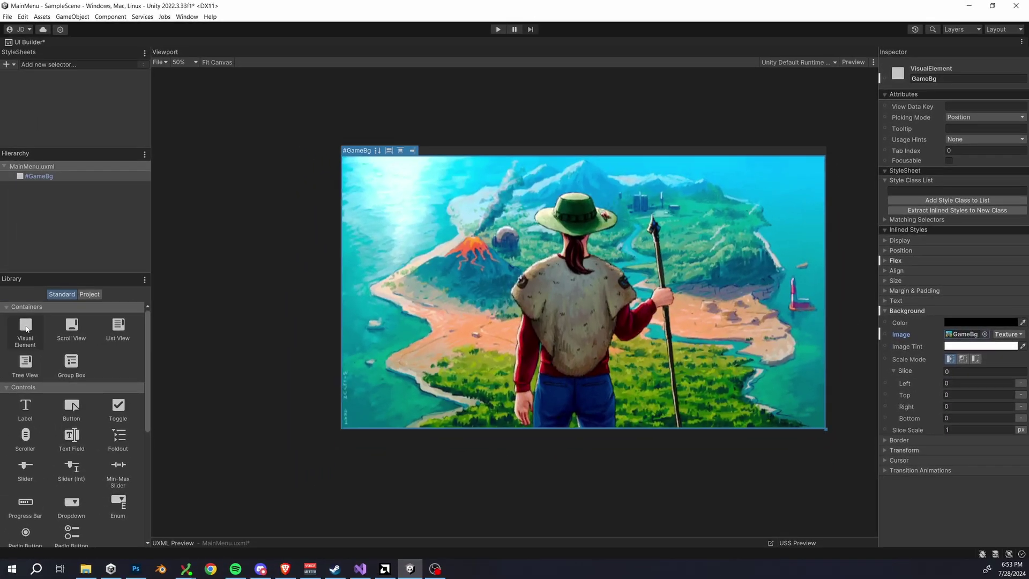
- Add a MainMenuContainer inside GameBg with 800 px width and flex grow 0
{"action": "left_click_drag", "start_coordinate": [27, 328], "coordinate": [52, 178]}
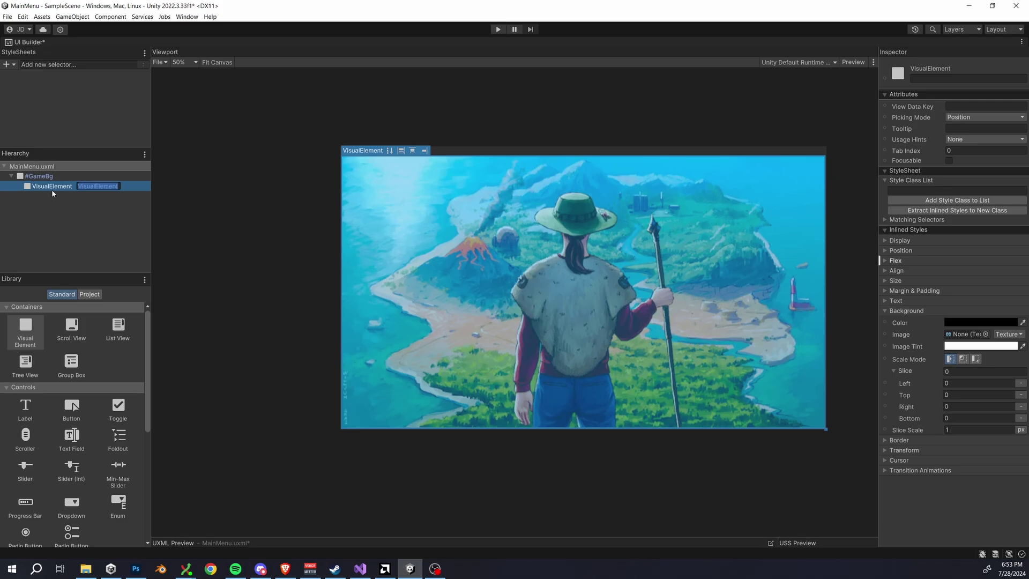
{"action": "type", "text": "MainMenuContainer"}
{"action": "key", "text": "Return"}
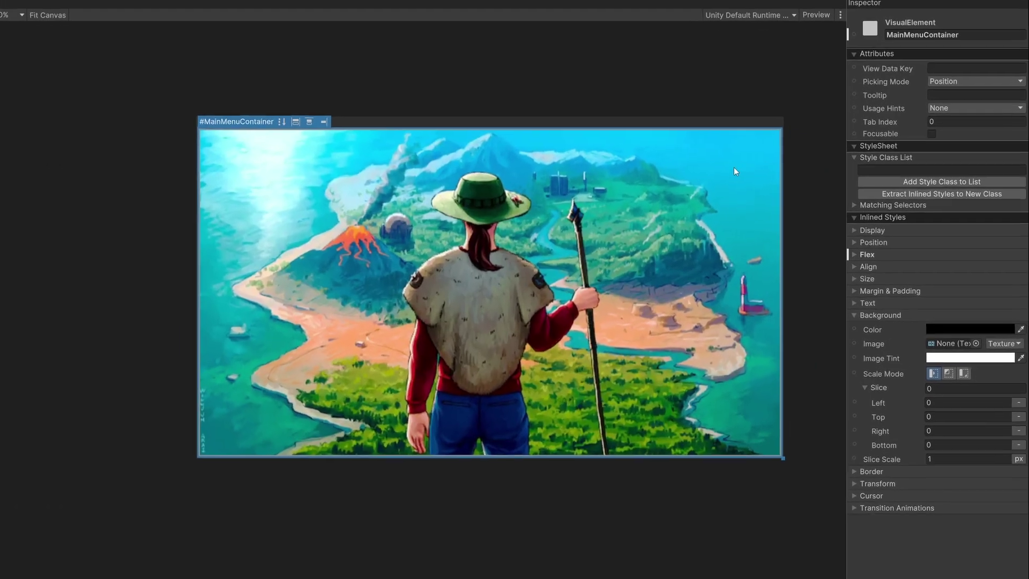
{"action": "left_click", "coordinate": [853, 278]}
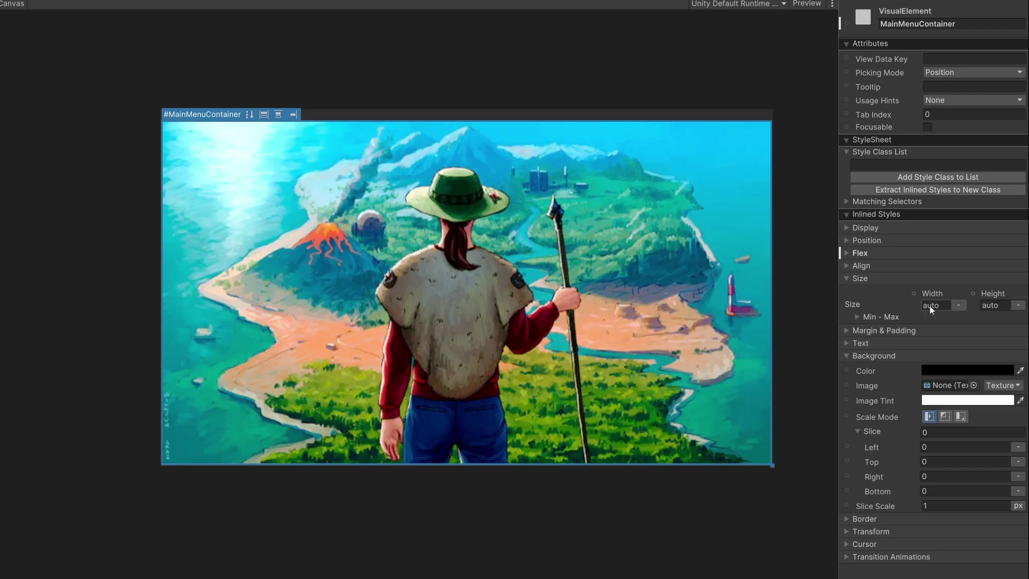
{"action": "left_click", "coordinate": [929, 306]}
{"action": "type", "text": "800"}
{"action": "key", "text": "Tab"}
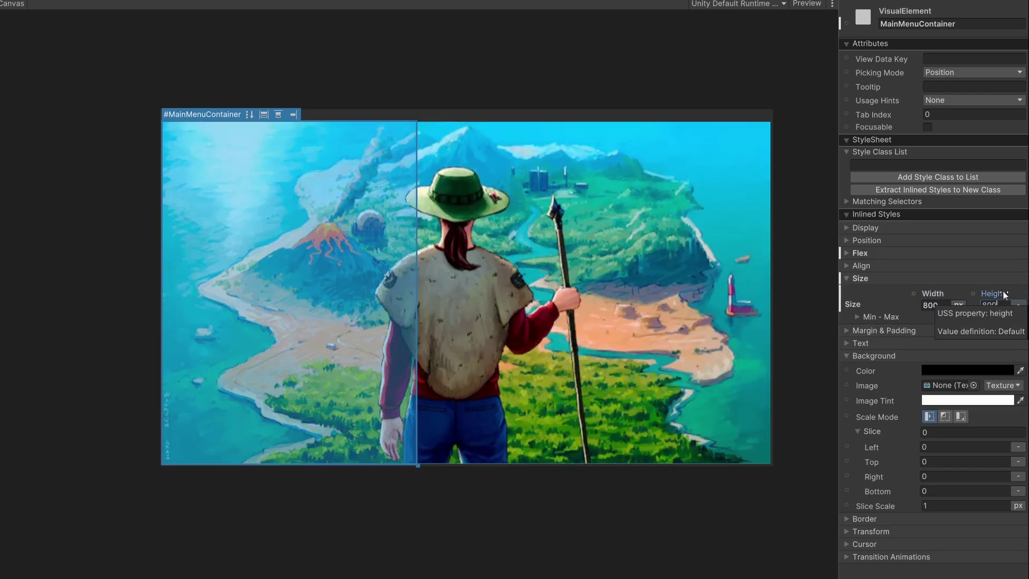
{"action": "left_click", "coordinate": [847, 253]}
{"action": "left_click", "coordinate": [979, 294]}
{"action": "type", "text": "0"}
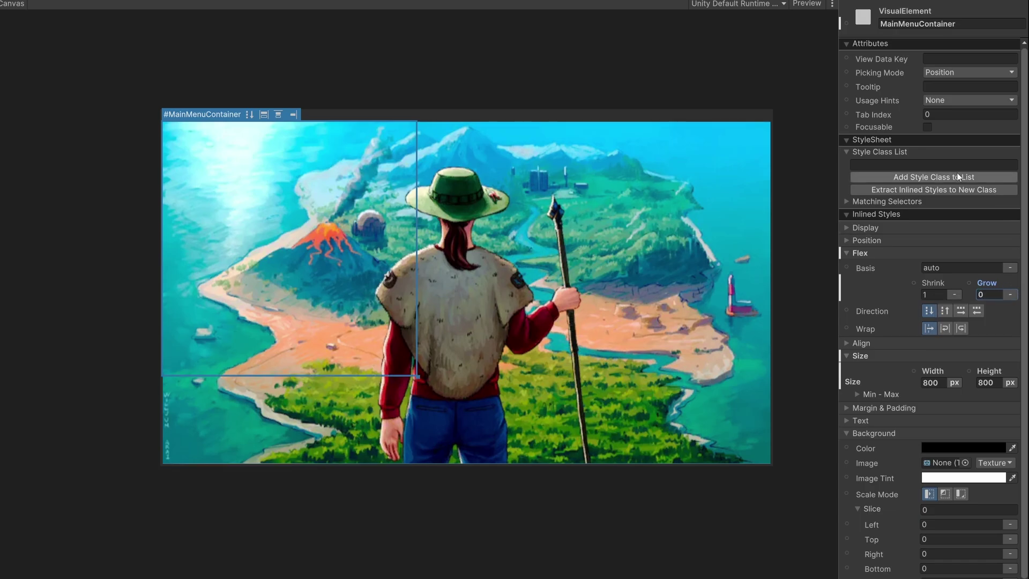
- Give the container a translucent dark background with alpha 230
{"action": "scroll", "coordinate": [918, 352], "scroll_direction": "down", "scroll_amount": 1}
{"action": "left_click", "coordinate": [942, 421]}
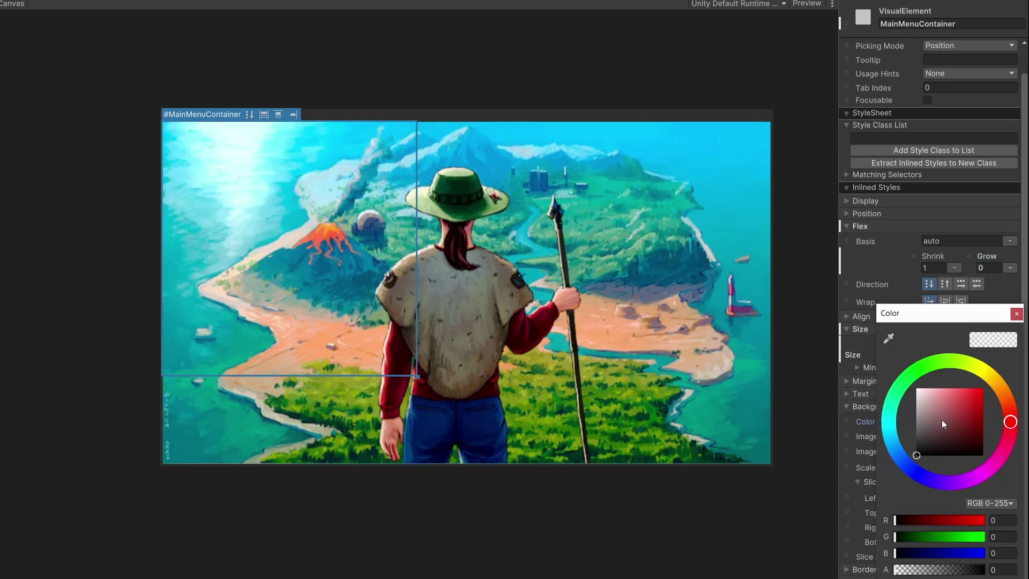
{"action": "type", "text": "230"}
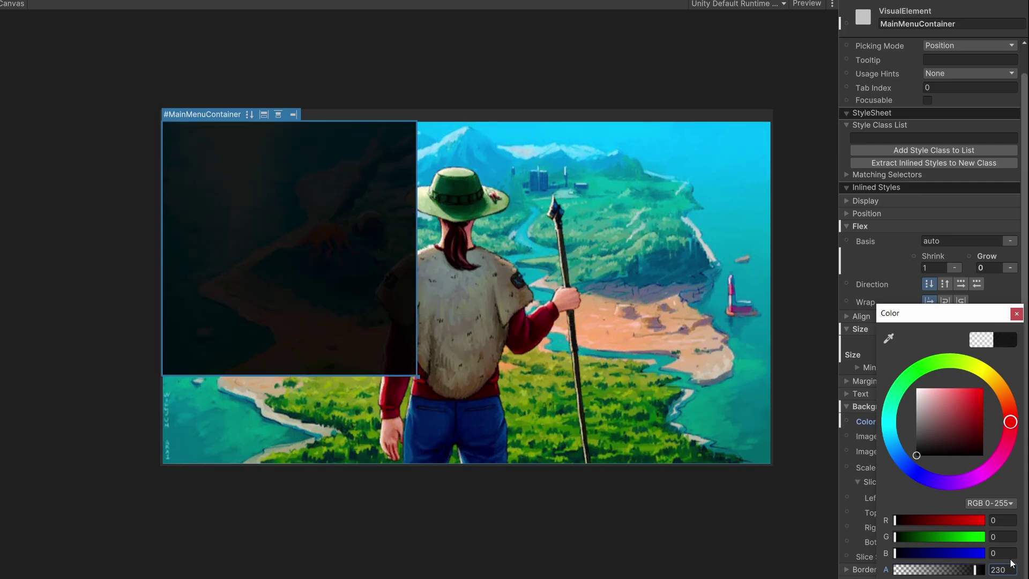
{"action": "left_click", "coordinate": [860, 557]}
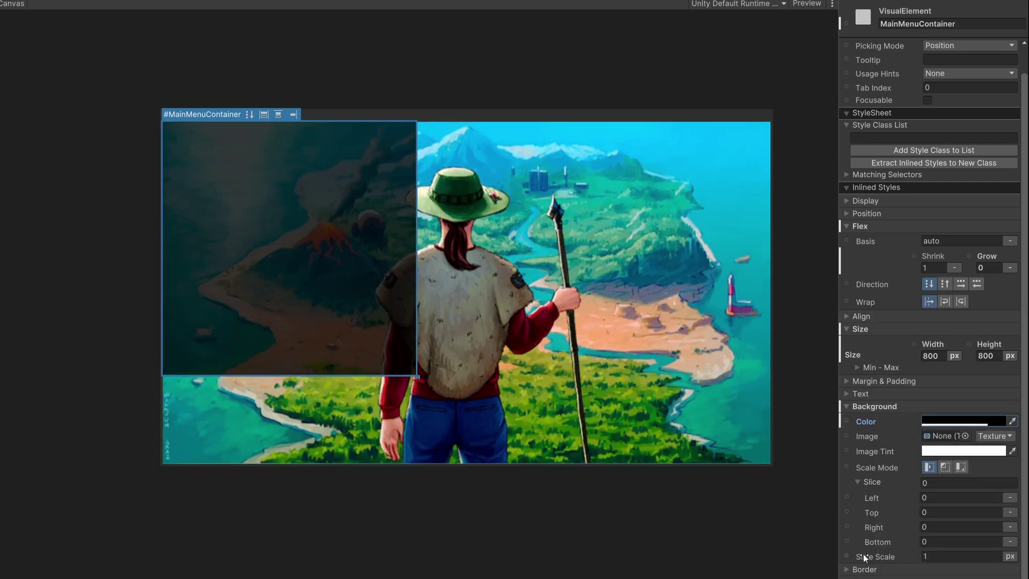
- Set the container's border colour to light grey 230/230/230
{"action": "left_click", "coordinate": [847, 570]}
{"action": "scroll", "coordinate": [928, 497], "scroll_direction": "down", "scroll_amount": 5}
{"action": "left_click", "coordinate": [952, 364]}
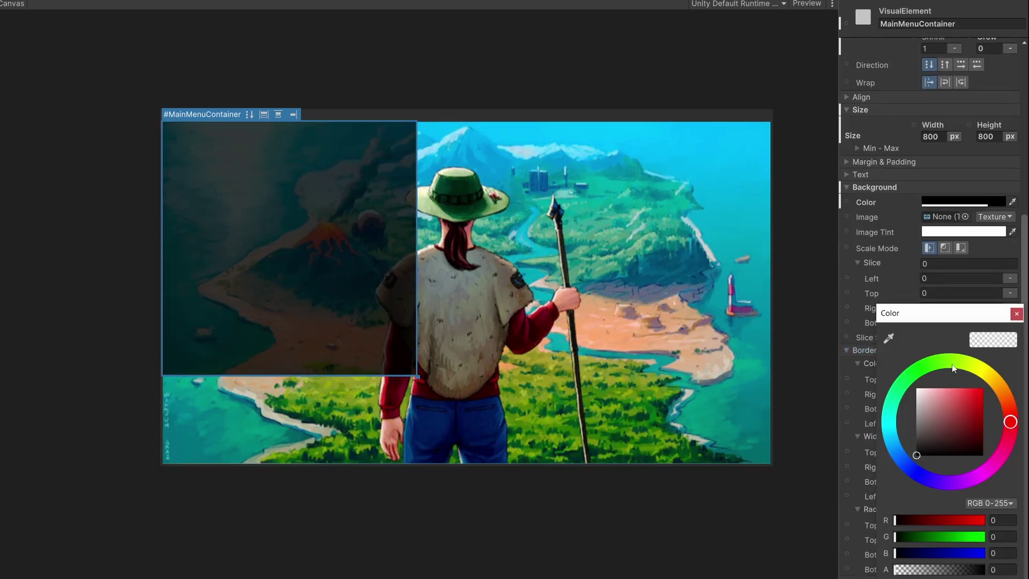
{"action": "left_click", "coordinate": [998, 519]}
{"action": "type", "text": "230"}
{"action": "key", "text": "Tab"}
{"action": "type", "text": "230"}
{"action": "key", "text": "Tab"}
{"action": "type", "text": "230"}
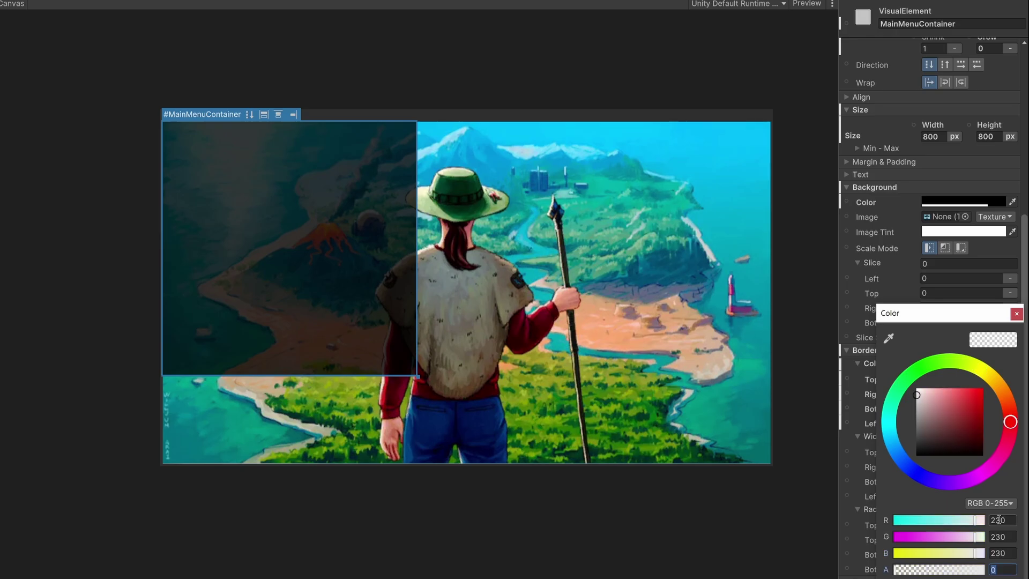
{"action": "key", "text": "Return"}
- Set the container's border width to 5 px and corner radius to 20 px
{"action": "left_click", "coordinate": [937, 438]}
{"action": "type", "text": "5"}
{"action": "key", "text": "Return"}
{"action": "left_click", "coordinate": [965, 510]}
{"action": "type", "text": "20"}
{"action": "key", "text": "Return"}
- Set GameBg's Justify Content to center so the container sits mid-height
{"action": "left_click", "coordinate": [416, 134]}
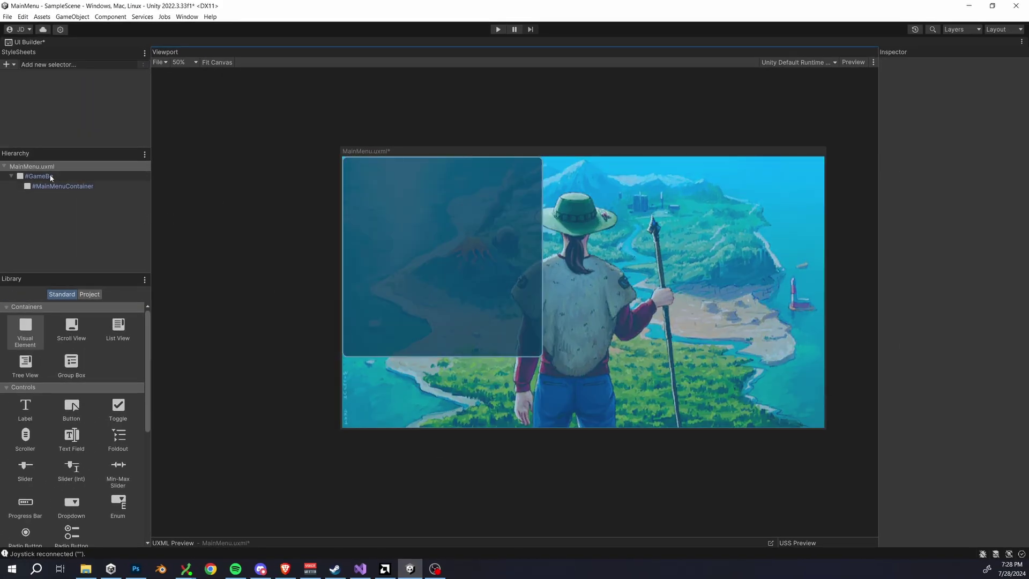
{"action": "left_click", "coordinate": [52, 177]}
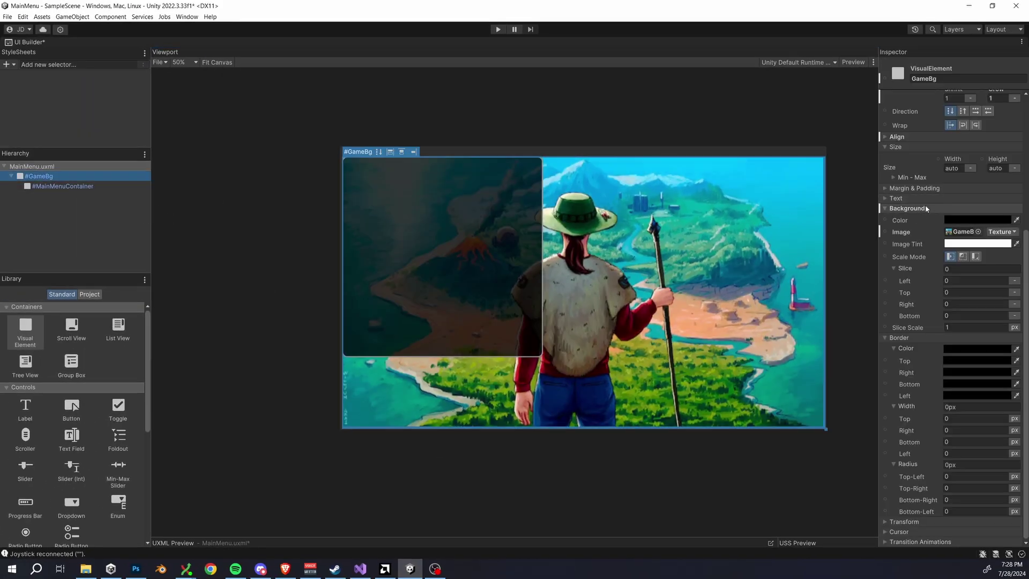
{"action": "scroll", "coordinate": [922, 232], "scroll_direction": "up", "scroll_amount": 6}
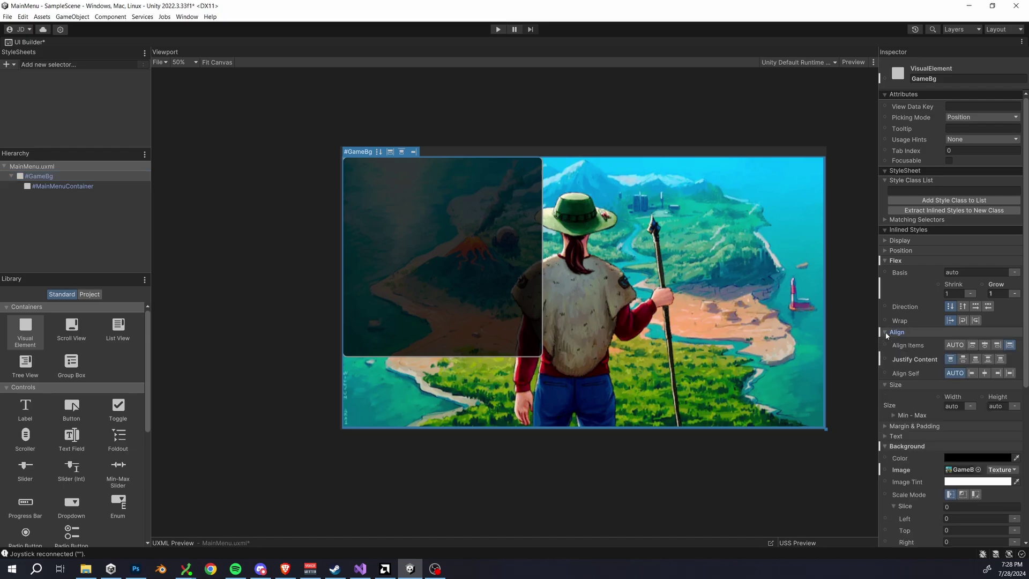
{"action": "left_click", "coordinate": [963, 305]}
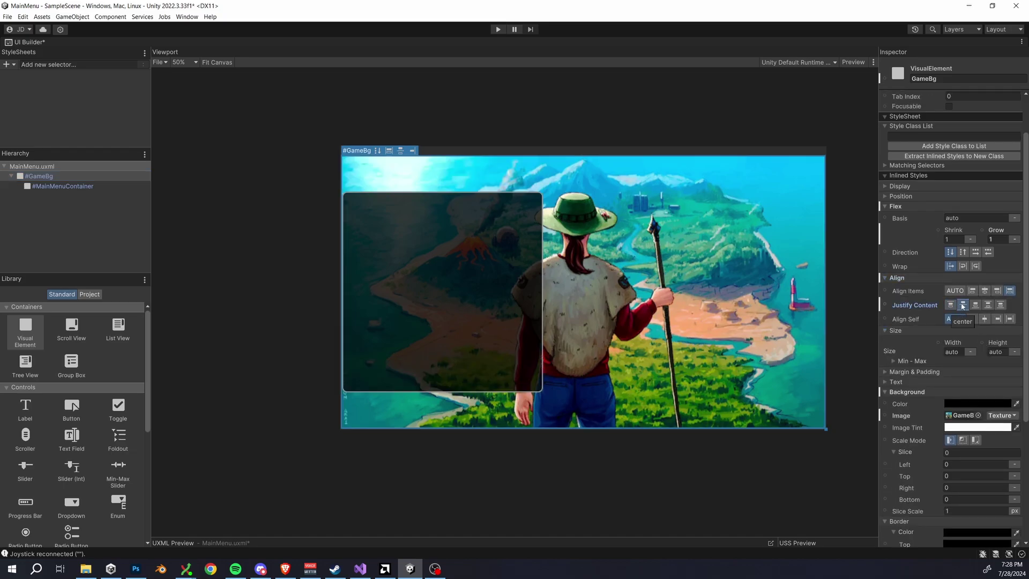
- Set GameBg's Align Items to center and add a MainMenuHeaderLabel label to MainMenuContainer
{"action": "left_click", "coordinate": [984, 291]}
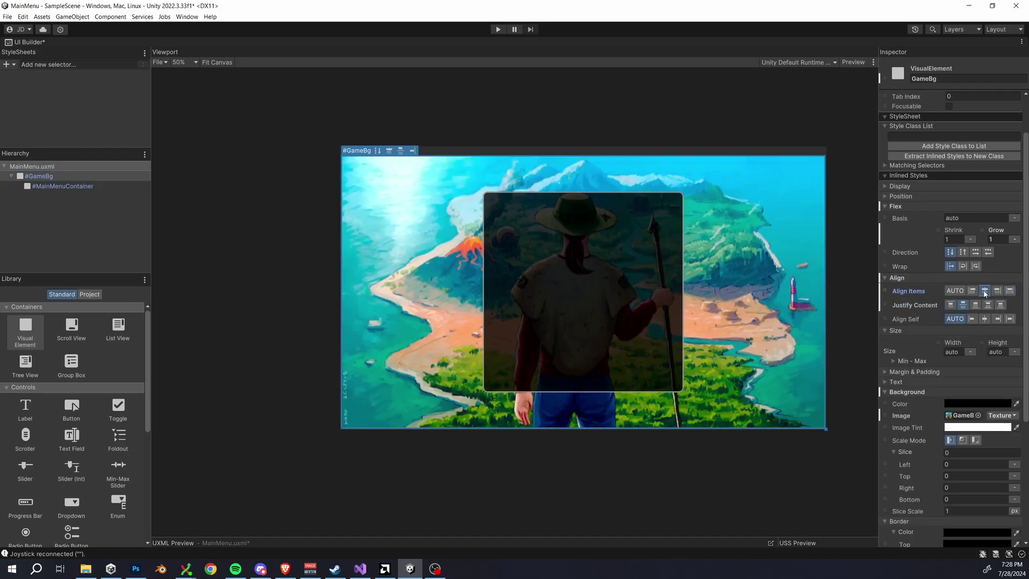
{"action": "left_click", "coordinate": [246, 367]}
{"action": "left_click_drag", "start_coordinate": [28, 406], "coordinate": [53, 199]}
{"action": "left_click", "coordinate": [52, 201]}
{"action": "type", "text": "MainMenuHeaderLabel"}
{"action": "key", "text": "Return"}
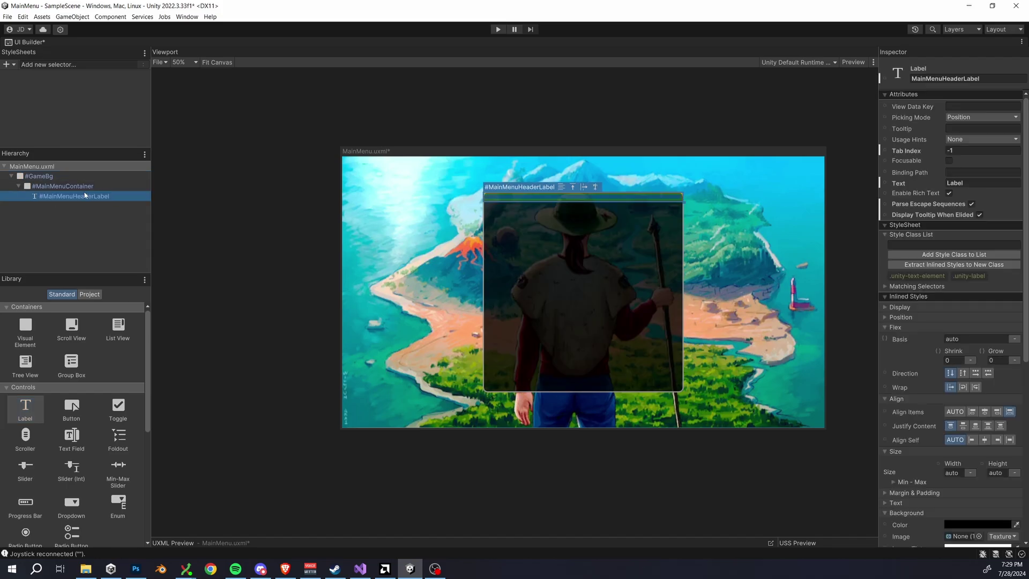
- Set the heading label's text size and keep its text colour white
{"action": "scroll", "coordinate": [943, 258], "scroll_direction": "down", "scroll_amount": 5}
{"action": "left_click", "coordinate": [886, 260]}
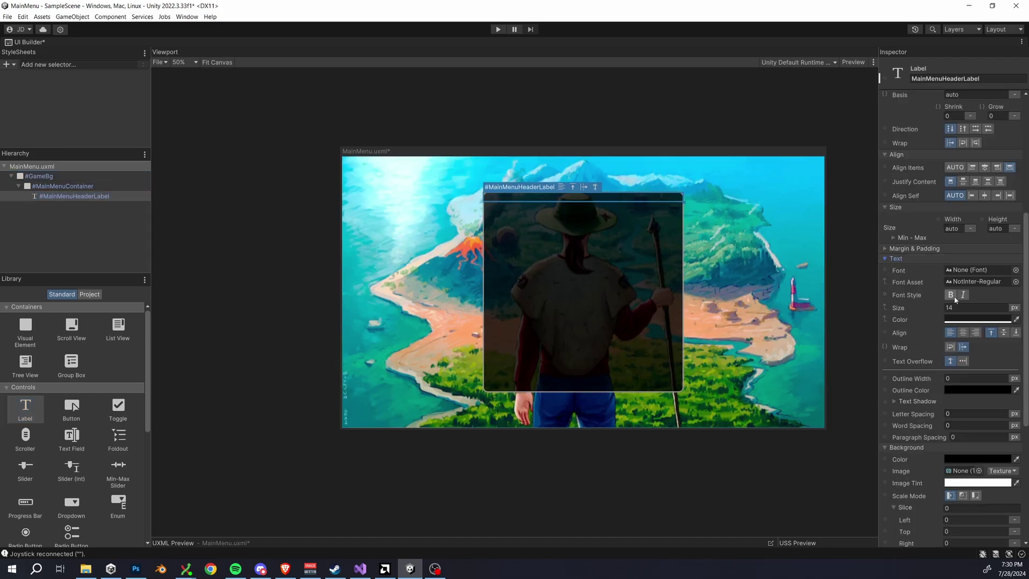
{"action": "type", "text": "50"}
{"action": "left_click", "coordinate": [978, 319]}
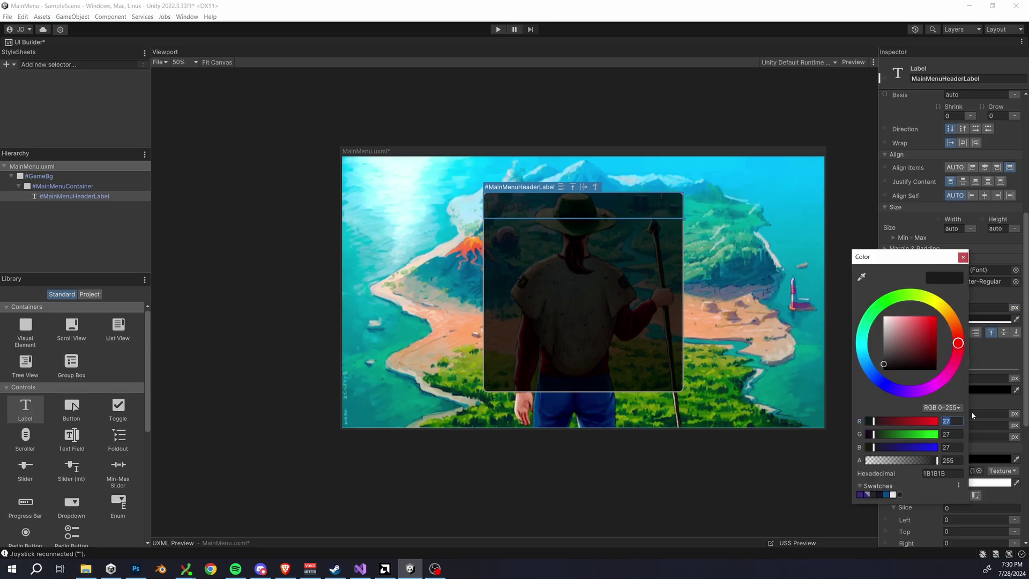
{"action": "key", "text": "Escape"}
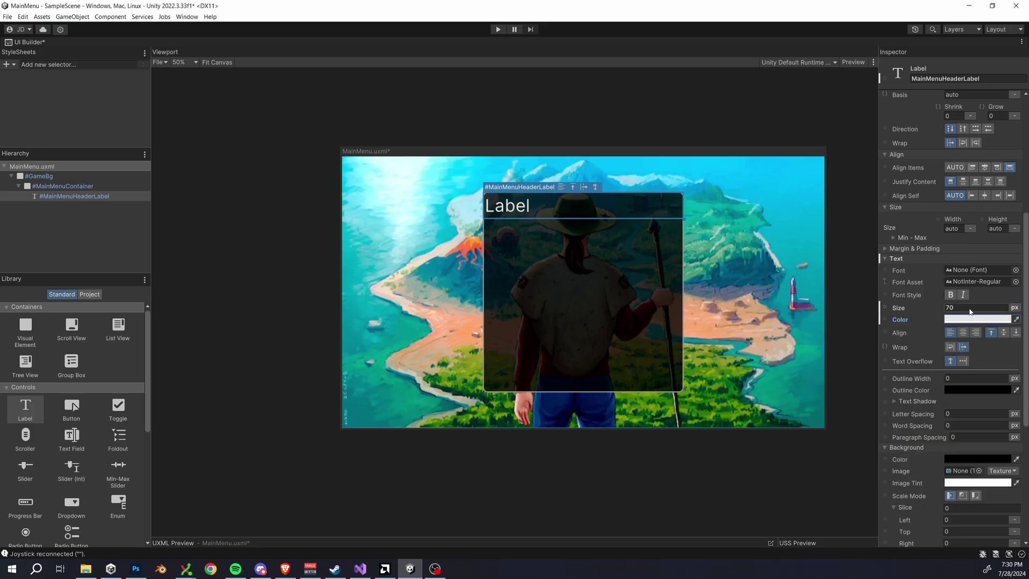
{"action": "scroll", "coordinate": [970, 225], "scroll_direction": "up", "scroll_amount": 10}
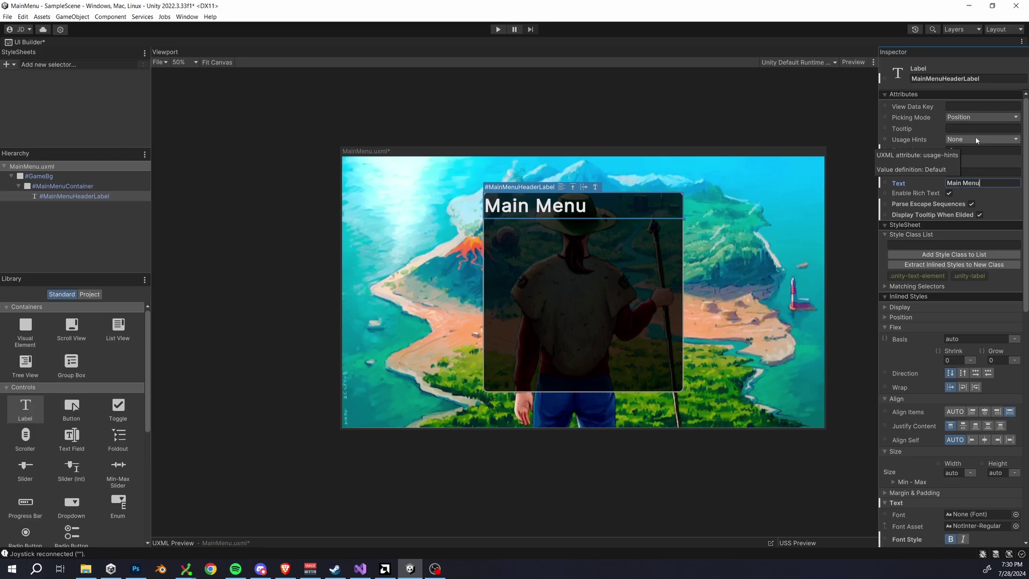
{"action": "scroll", "coordinate": [991, 268], "scroll_direction": "down", "scroll_amount": 13}
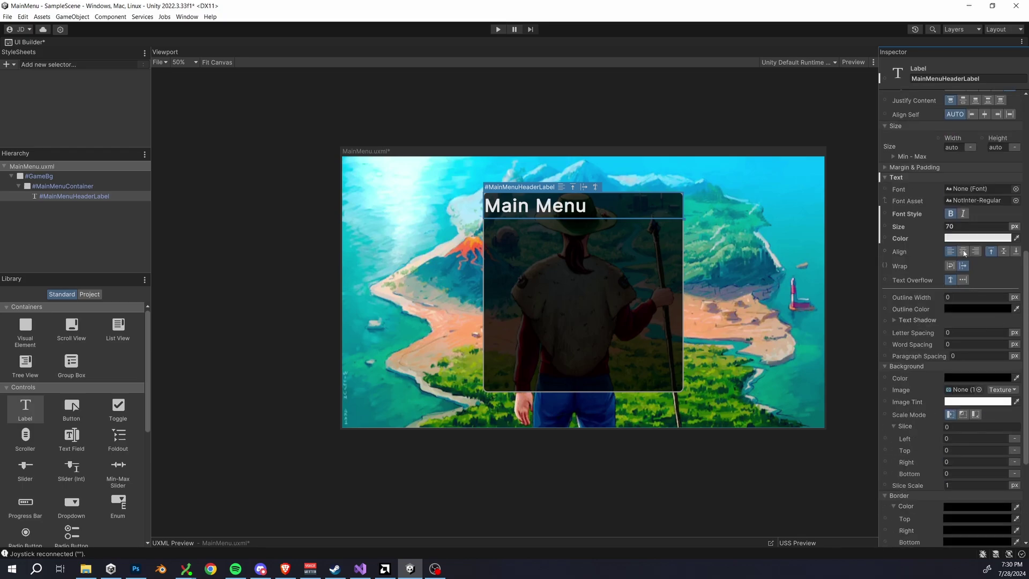
- Centre the heading text, then give MainMenuContainer 20 px padding on all sides
{"action": "left_click", "coordinate": [965, 251]}
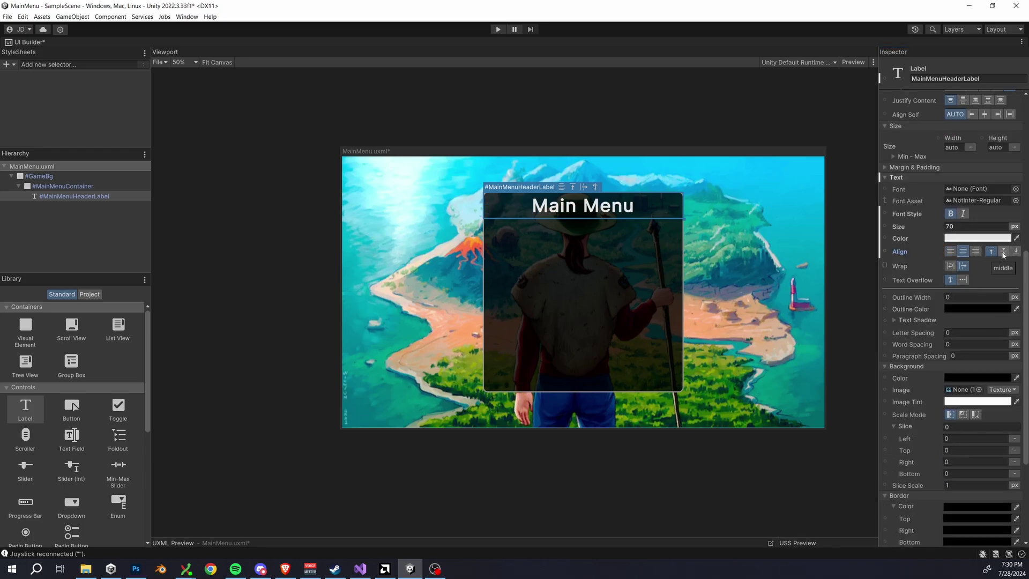
{"action": "left_click", "coordinate": [583, 322]}
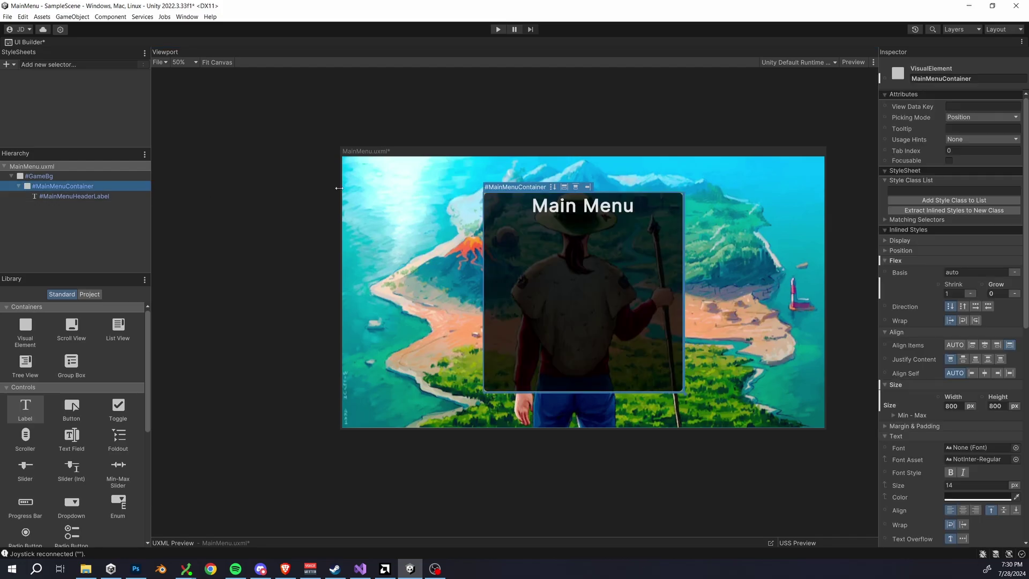
{"action": "left_click", "coordinate": [885, 426]}
{"action": "scroll", "coordinate": [941, 397], "scroll_direction": "down", "scroll_amount": 4}
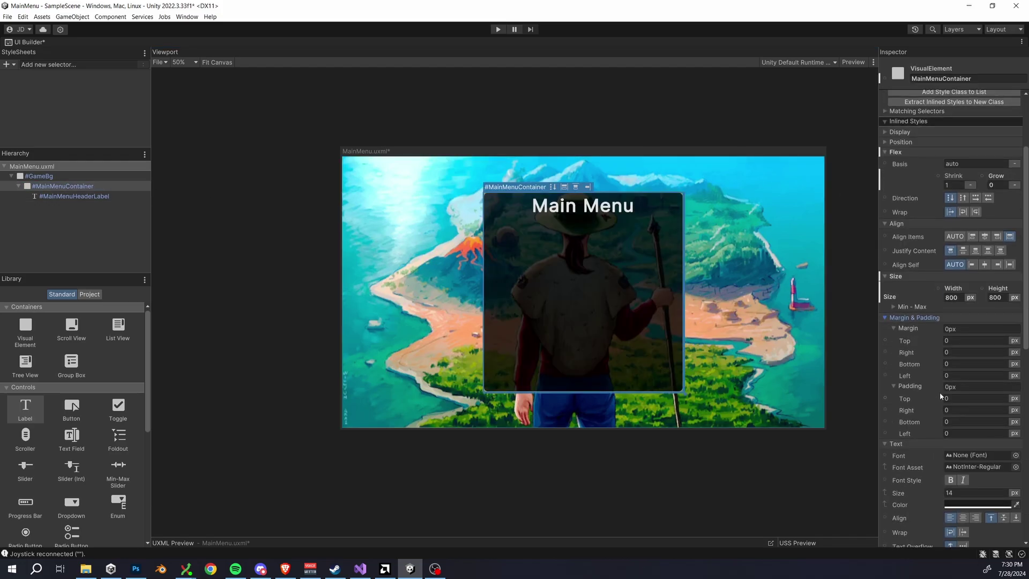
{"action": "left_click", "coordinate": [955, 386]}
{"action": "type", "text": "20"}
{"action": "key", "text": "Return"}
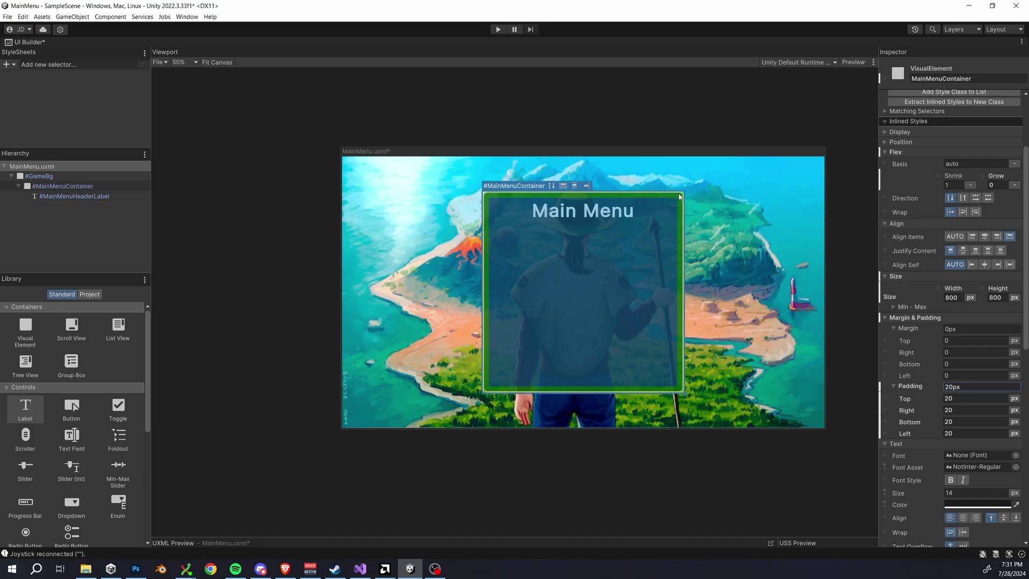
- Add a new element to MainMenuContainer with 2 px height and grow 0
{"action": "left_click", "coordinate": [497, 120]}
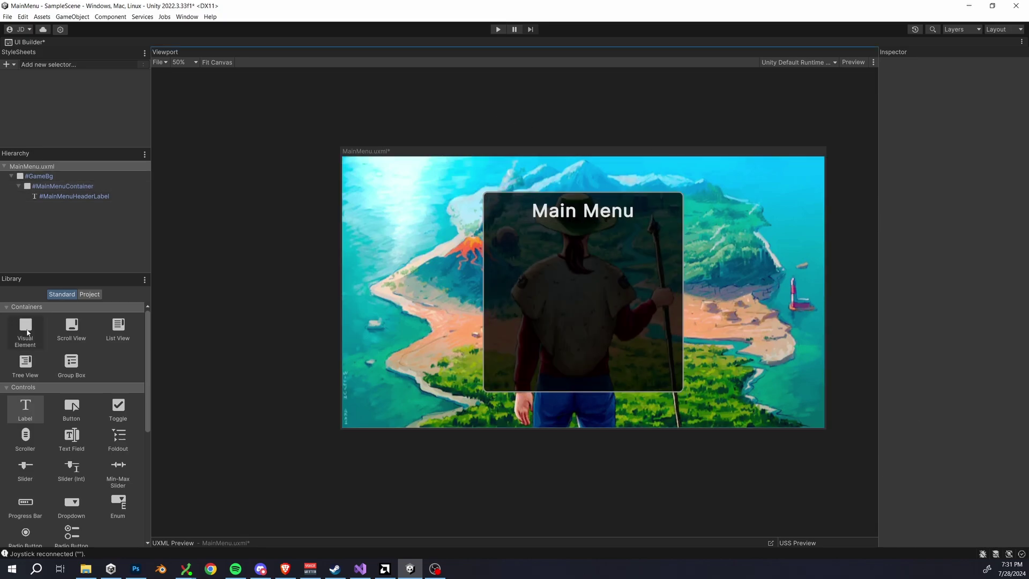
{"action": "left_click_drag", "start_coordinate": [26, 332], "coordinate": [61, 187]}
{"action": "scroll", "coordinate": [975, 257], "scroll_direction": "up", "scroll_amount": 1}
{"action": "left_click", "coordinate": [996, 324]}
{"action": "type", "text": "2"}
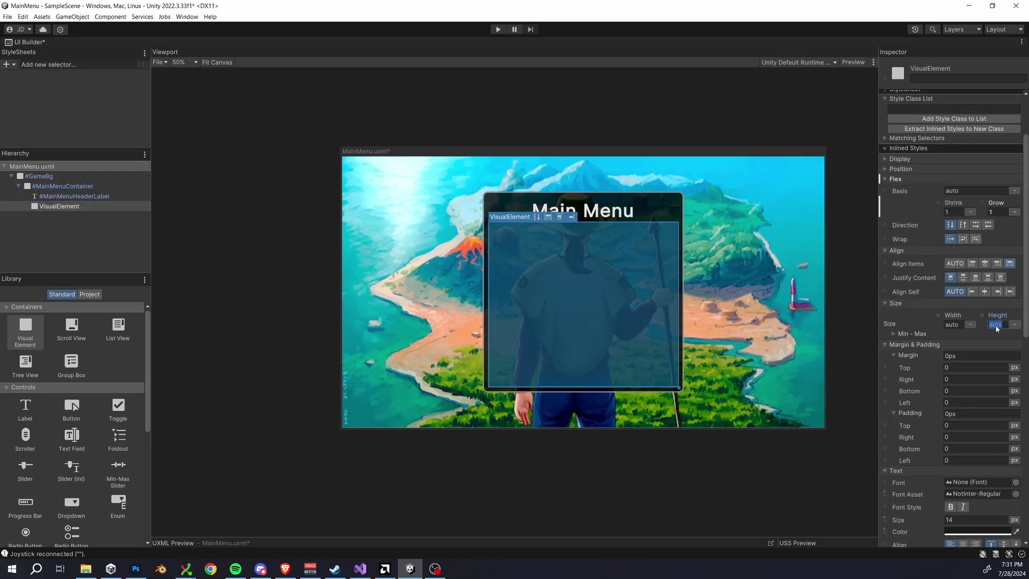
{"action": "left_click", "coordinate": [996, 212]}
{"action": "type", "text": "0"}
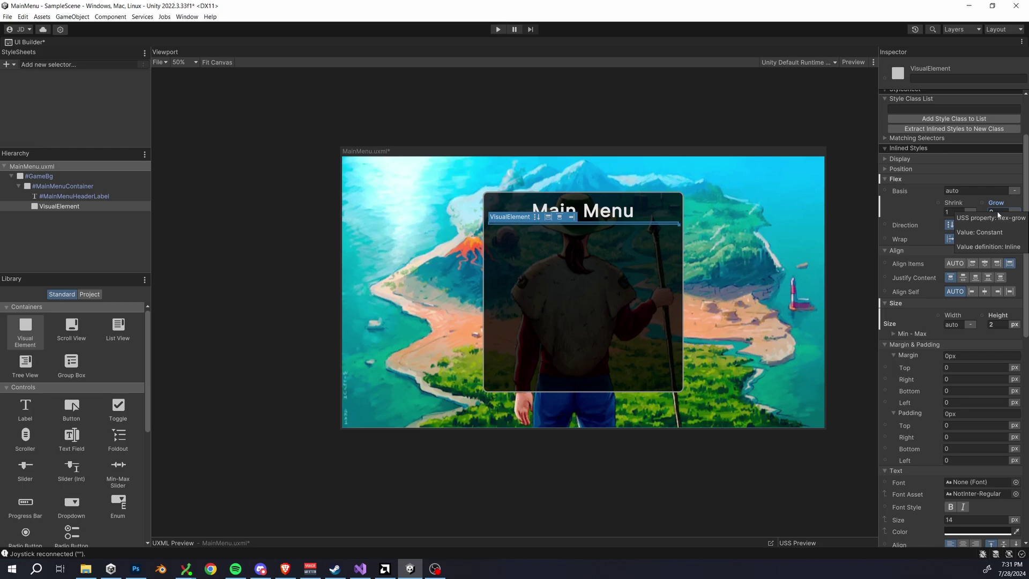
- Set the divider's background colour to light grey 230/230/230
{"action": "scroll", "coordinate": [964, 464], "scroll_direction": "down", "scroll_amount": 5}
{"action": "scroll", "coordinate": [976, 381], "scroll_direction": "down", "scroll_amount": 3}
{"action": "scroll", "coordinate": [964, 332], "scroll_direction": "down", "scroll_amount": 3}
{"action": "left_click", "coordinate": [965, 346]}
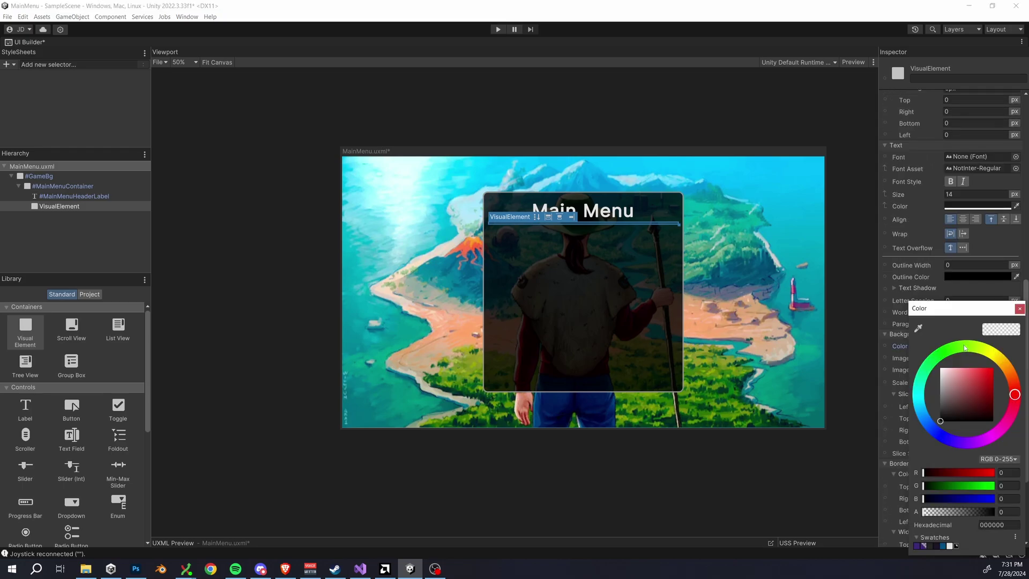
{"action": "type", "text": "230"}
{"action": "key", "text": "Tab"}
{"action": "type", "text": "230"}
{"action": "key", "text": "Tab"}
{"action": "type", "text": "230"}
{"action": "left_click", "coordinate": [927, 288]}
- Give the divider a 5 px top margin
{"action": "scroll", "coordinate": [960, 257], "scroll_direction": "up", "scroll_amount": 7}
{"action": "left_click", "coordinate": [969, 230]}
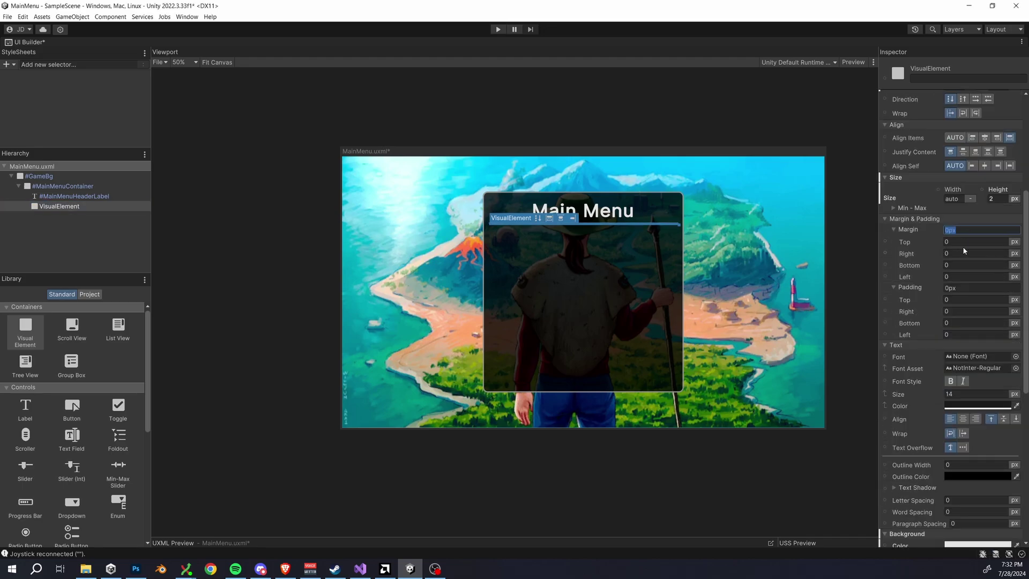
{"action": "left_click", "coordinate": [965, 241]}
{"action": "type", "text": "5"}
{"action": "key", "text": "Return"}
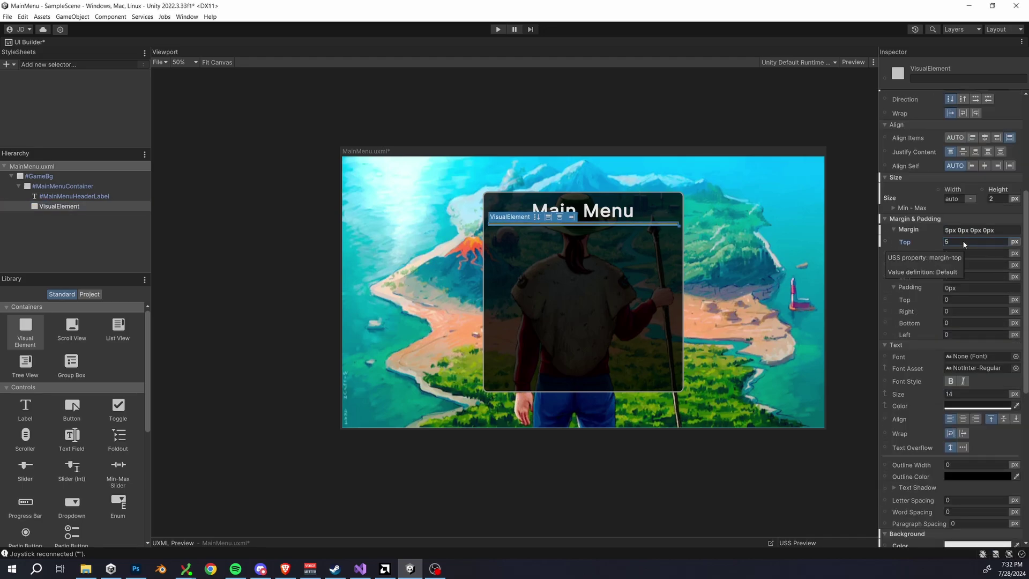
{"action": "left_click", "coordinate": [719, 138]}
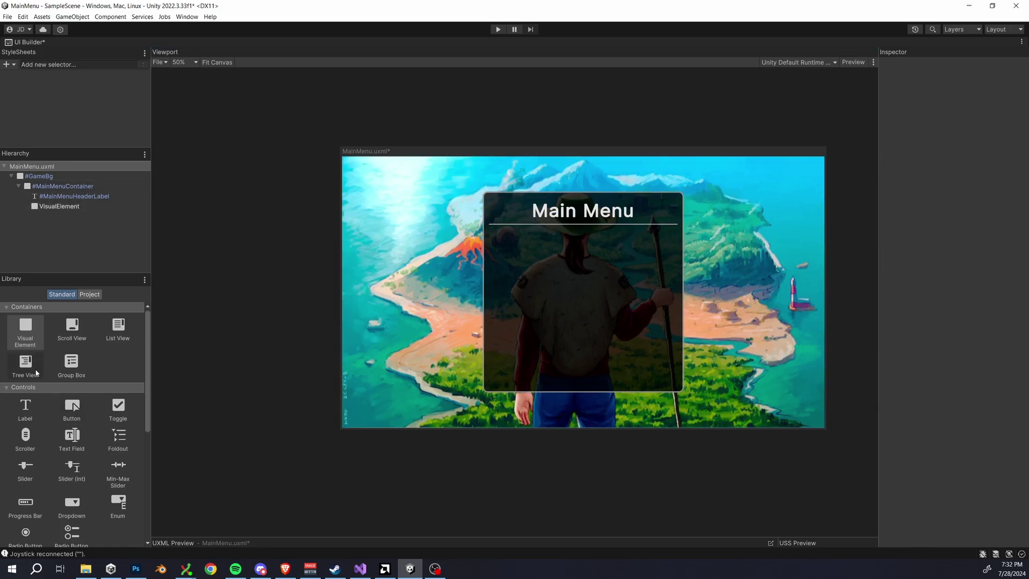
- Add a ButtonContainer element inside MainMenuContainer
{"action": "left_click_drag", "start_coordinate": [26, 326], "coordinate": [63, 217]}
{"action": "double_click", "coordinate": [65, 216]}
{"action": "type", "text": "ButtonContainer"}
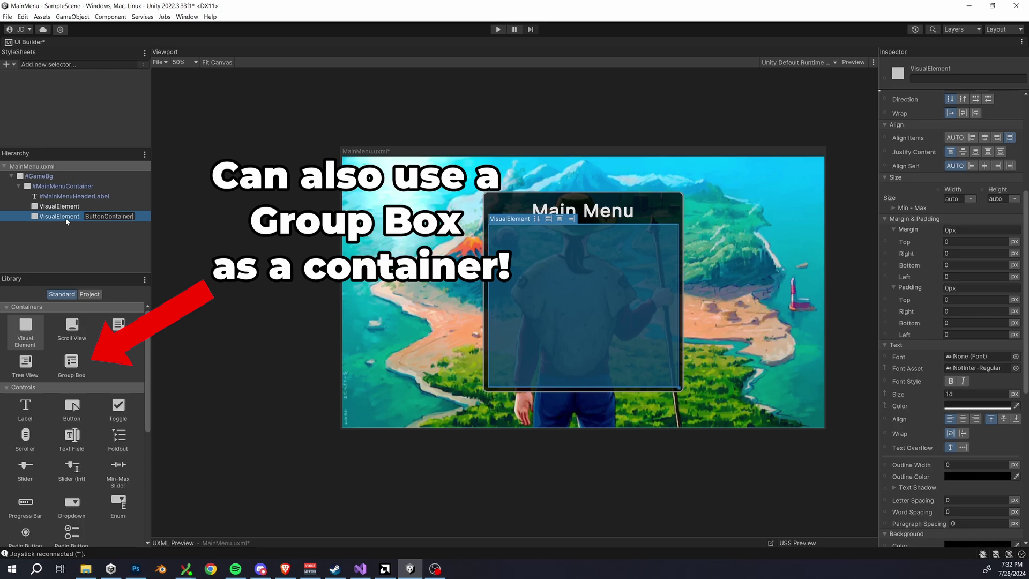
{"action": "key", "text": "Return"}
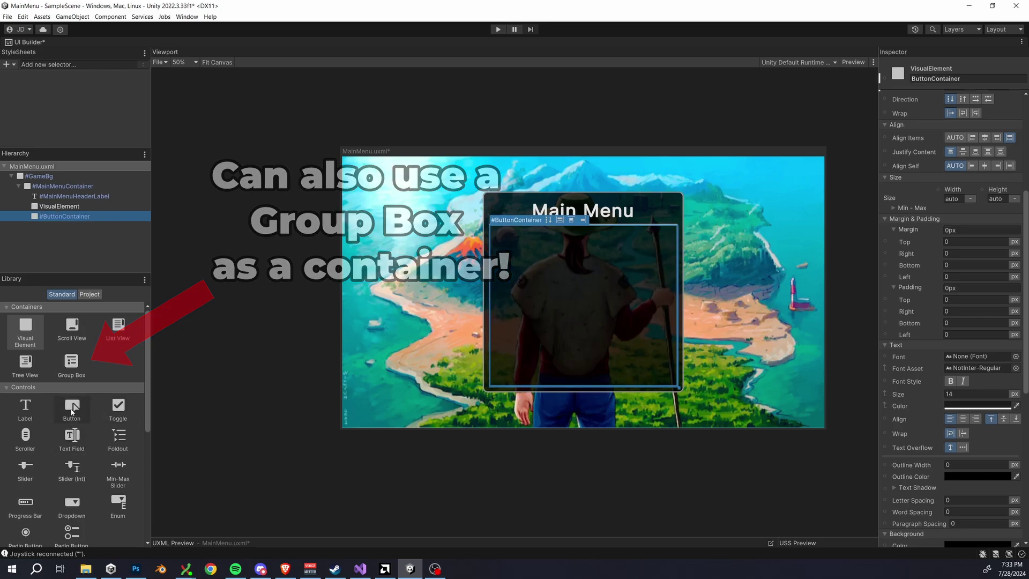
- Add buttons to ButtonContainer and name the first one SettingsButton
{"action": "mouse_move", "coordinate": [71, 408]}
{"action": "left_mouse_down"}
{"action": "mouse_move", "coordinate": [76, 217]}
{"action": "mouse_move", "coordinate": [78, 260]}
{"action": "mouse_move", "coordinate": [76, 220]}
{"action": "mouse_move", "coordinate": [76, 257]}
{"action": "mouse_move", "coordinate": [75, 239]}
{"action": "left_mouse_up"}
{"action": "left_click", "coordinate": [64, 228]}
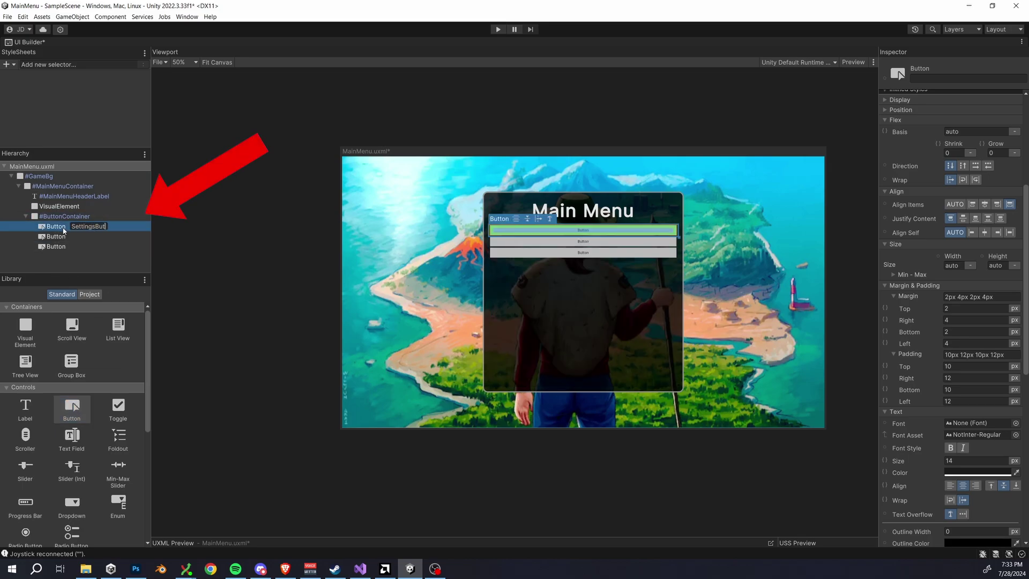
{"action": "type", "text": "ton"}
{"action": "key", "text": "Return"}
- Rename the second and third buttons AchievementsButton and PlayButton
{"action": "double_click", "coordinate": [63, 233]}
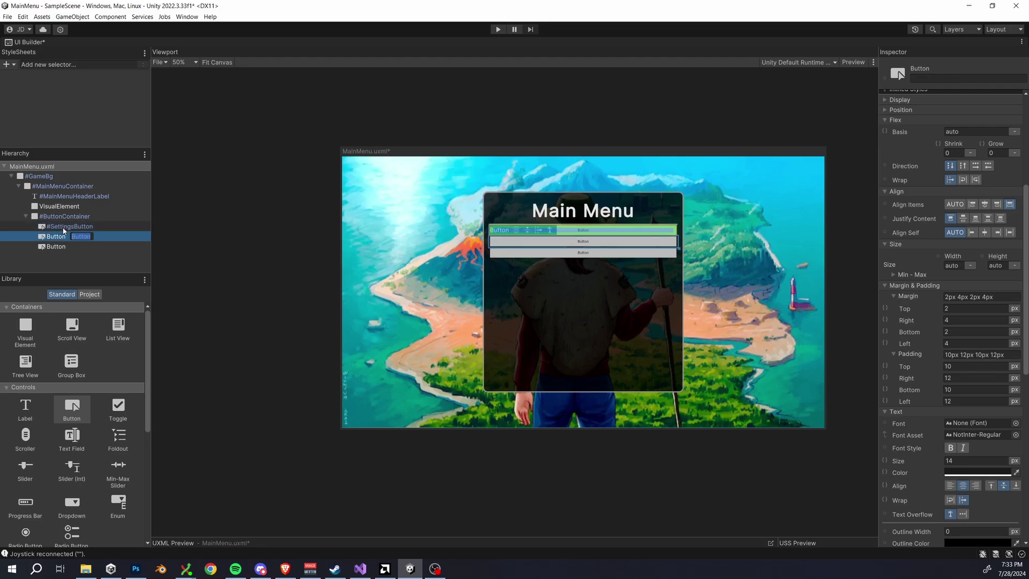
{"action": "type", "text": "AchievementsButton"}
{"action": "key", "text": "Return"}
{"action": "key", "text": "Down"}
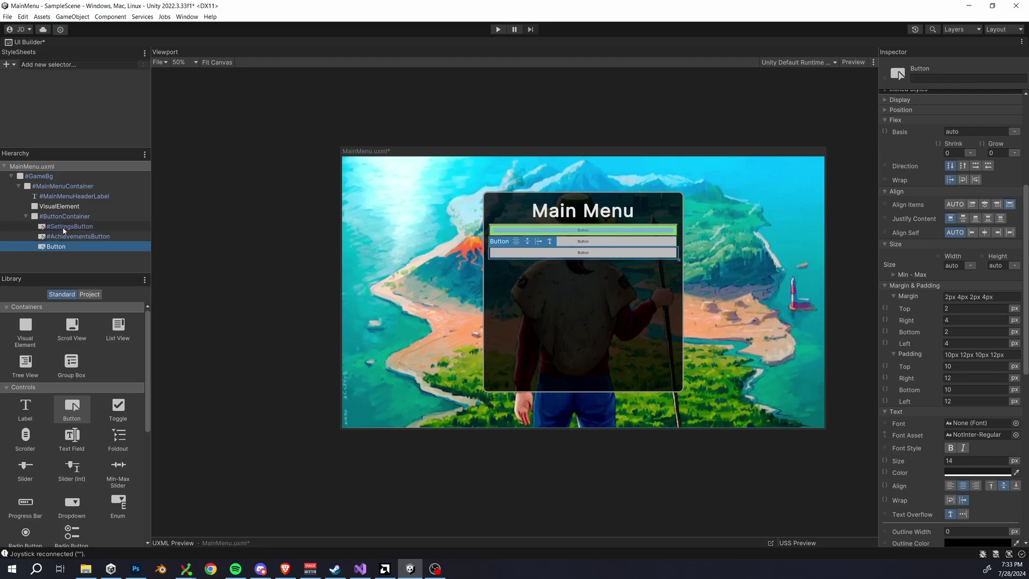
{"action": "key", "text": "F2"}
{"action": "type", "text": "PlayButton"}
{"action": "key", "text": "Return"}
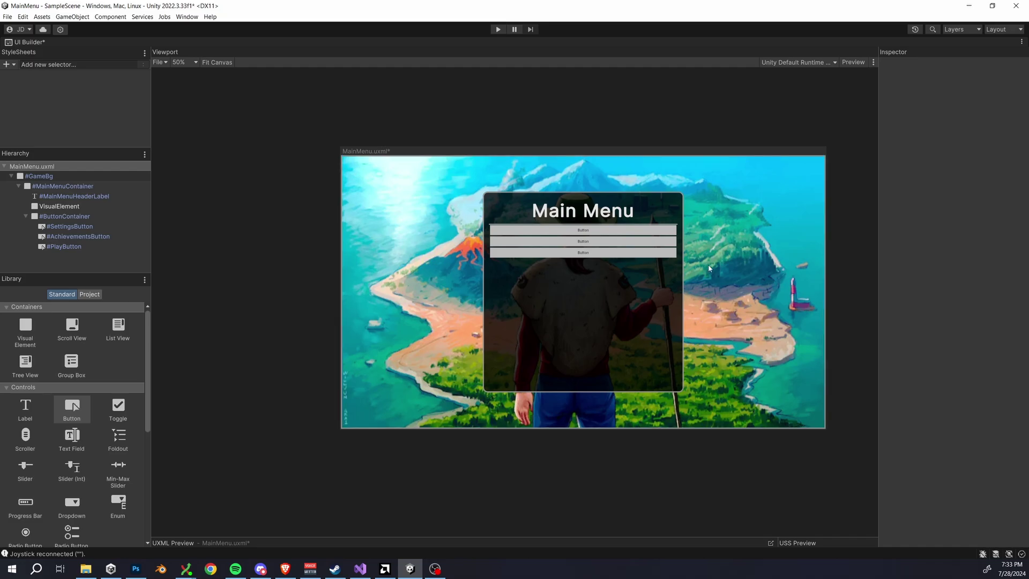
- Create a new USS stylesheet named MainMenuStyle in the UI Toolkit folder
{"action": "left_click", "coordinate": [22, 65]}
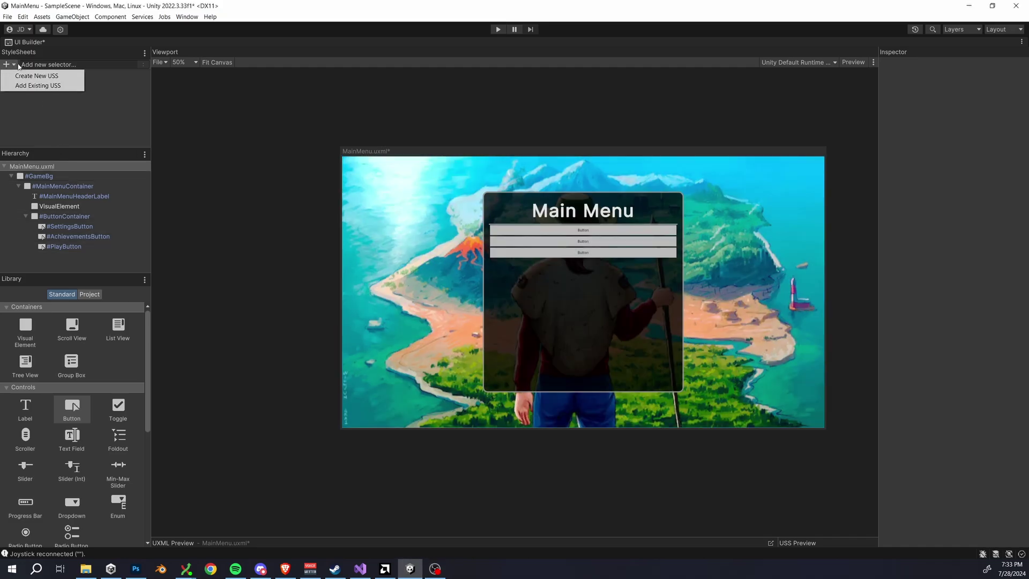
{"action": "left_click", "coordinate": [39, 76]}
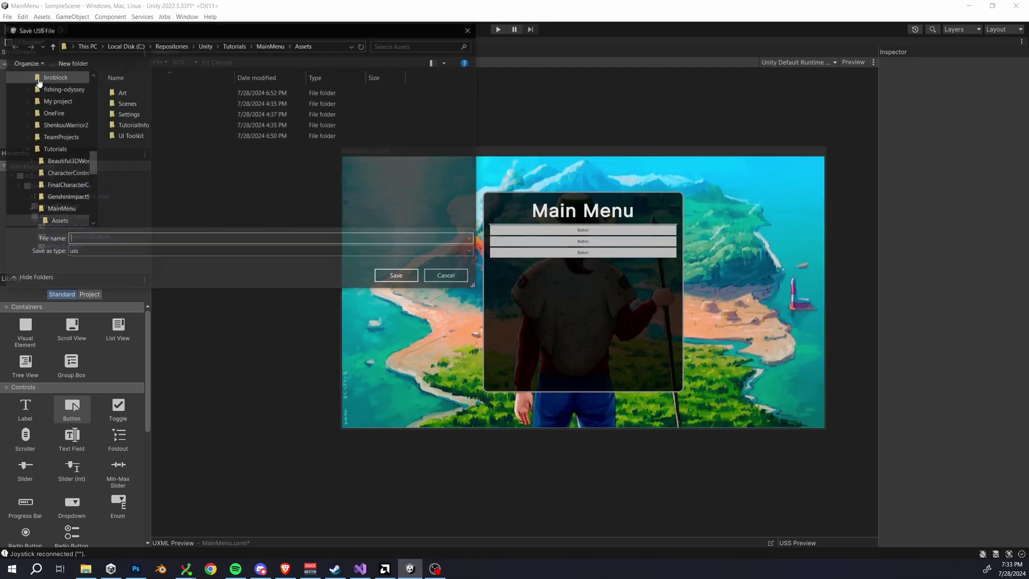
{"action": "double_click", "coordinate": [166, 132]}
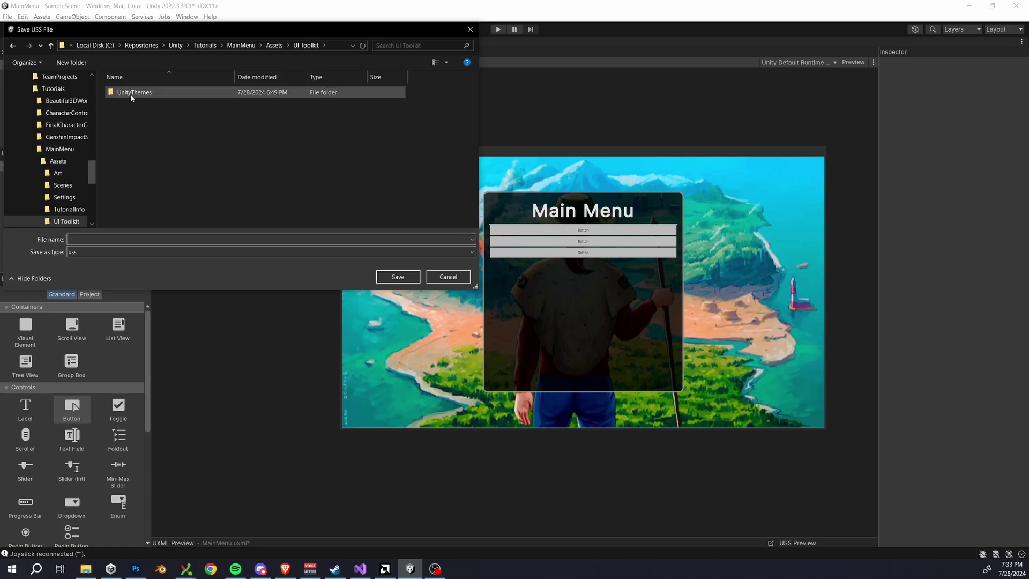
{"action": "left_click", "coordinate": [268, 238]}
{"action": "type", "text": "MainMenuStyle"}
{"action": "key", "text": "Return"}
- Add a .main-menu-button selector and apply it to the menu buttons
{"action": "left_click", "coordinate": [47, 64]}
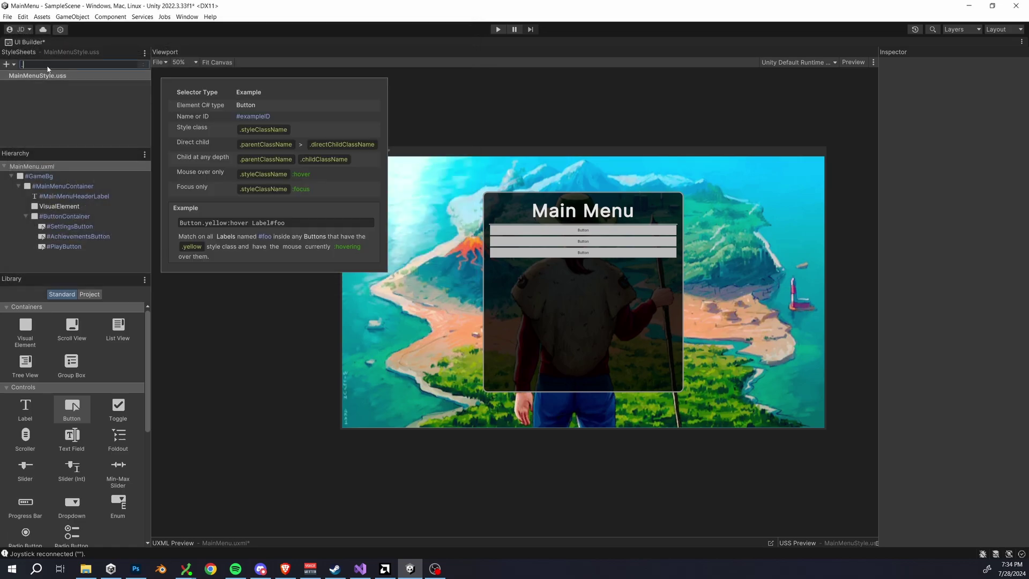
{"action": "type", "text": "main-menu-button"}
{"action": "key", "text": "Return"}
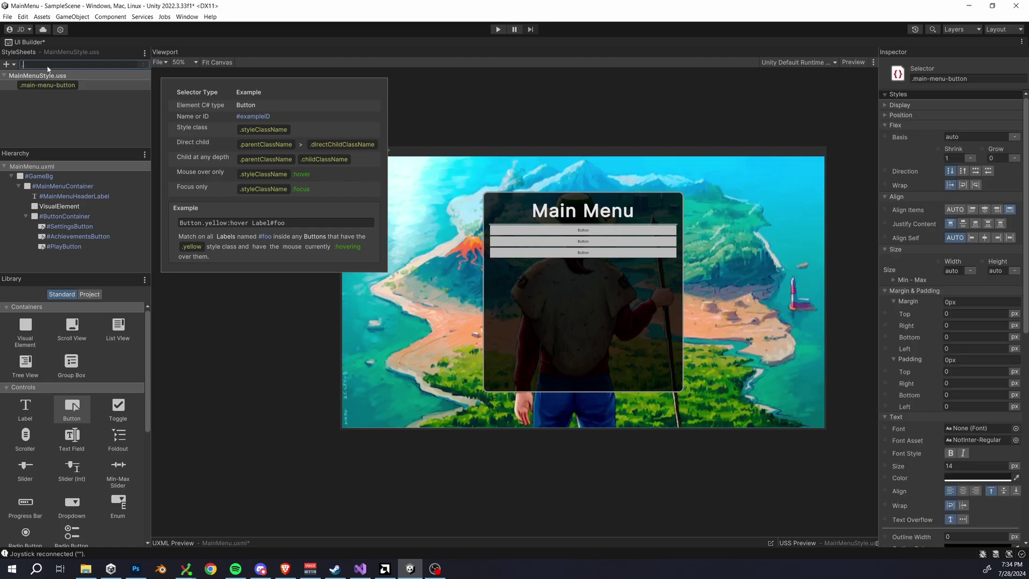
{"action": "left_click", "coordinate": [49, 86]}
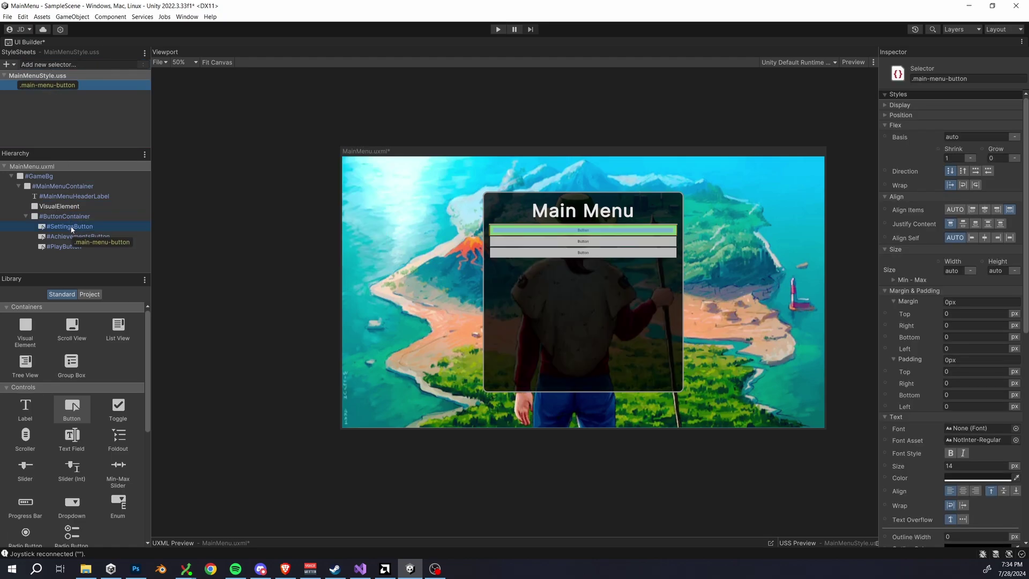
{"action": "left_click_drag", "start_coordinate": [48, 87], "coordinate": [67, 245]}
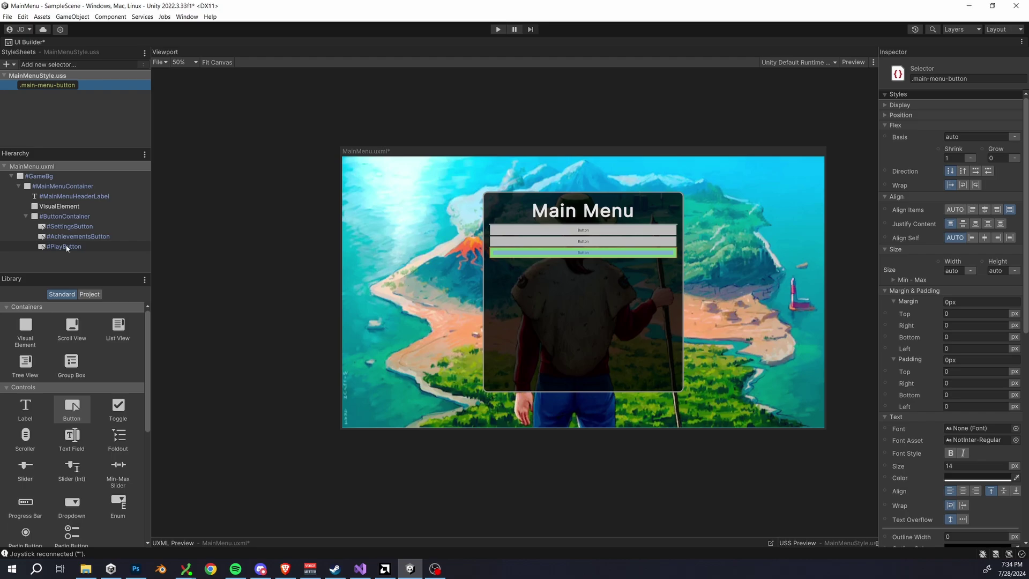
- Size the buttons 450 by 120 with a 20 px margin
{"action": "left_click", "coordinate": [66, 87]}
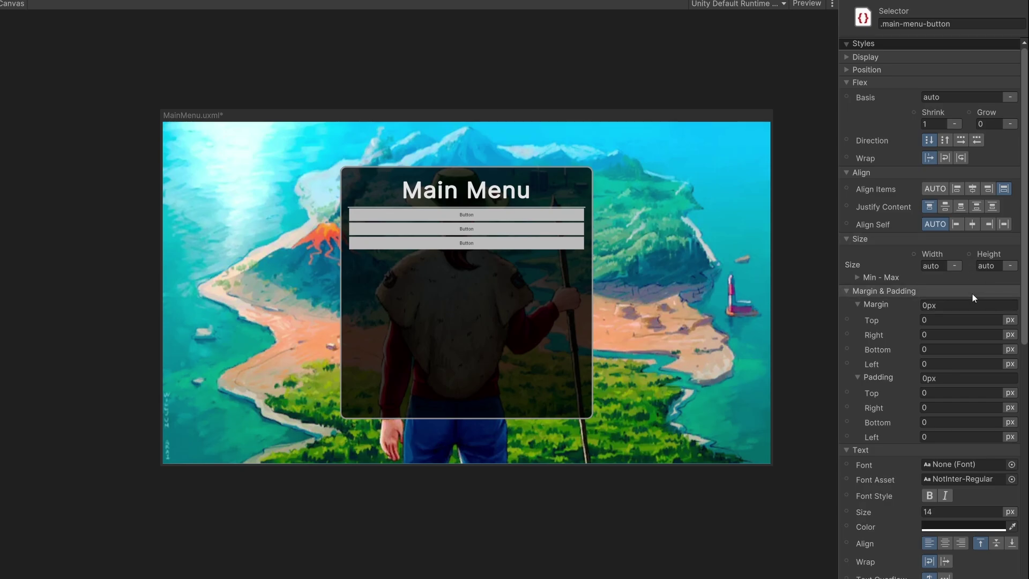
{"action": "scroll", "coordinate": [972, 294], "scroll_direction": "down", "scroll_amount": 5}
{"action": "scroll", "coordinate": [972, 294], "scroll_direction": "up", "scroll_amount": 3}
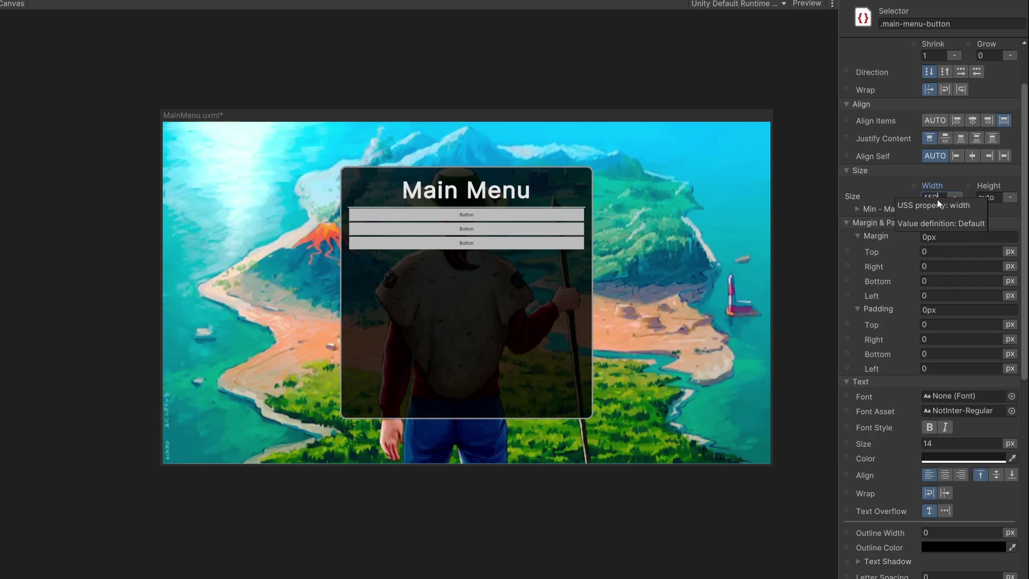
{"action": "type", "text": "0"}
{"action": "key", "text": "Tab"}
{"action": "type", "text": "120"}
{"action": "left_click", "coordinate": [944, 238]}
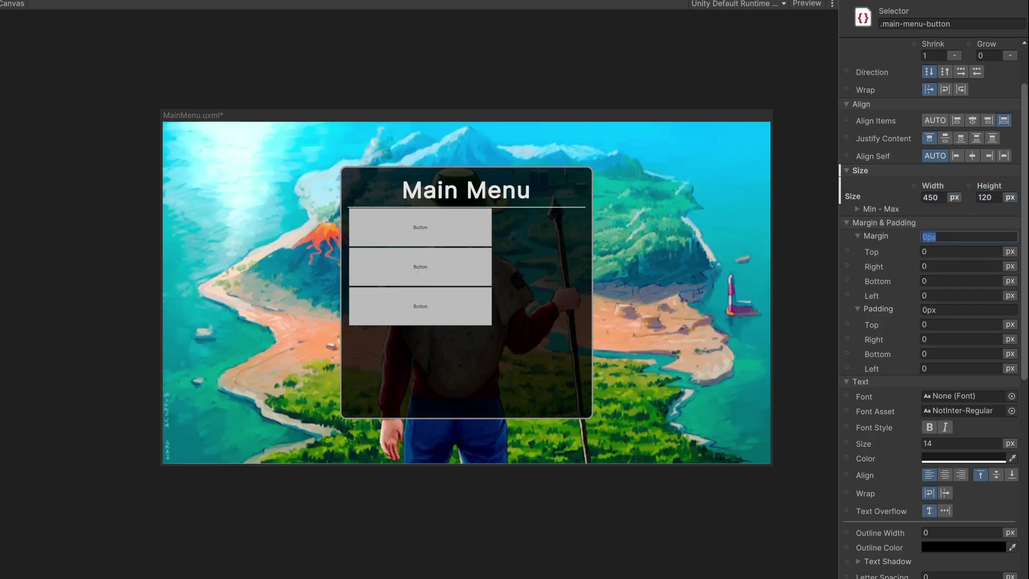
{"action": "type", "text": "20"}
{"action": "key", "text": "Return"}
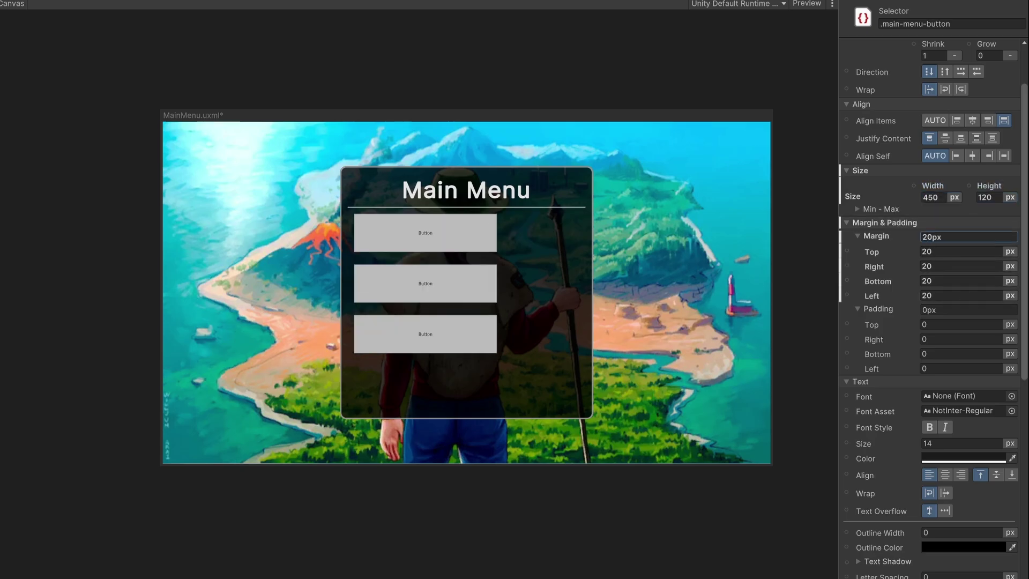
- Make the button text bold, 40 px, in light grey 230
{"action": "scroll", "coordinate": [923, 317], "scroll_direction": "down", "scroll_amount": 5}
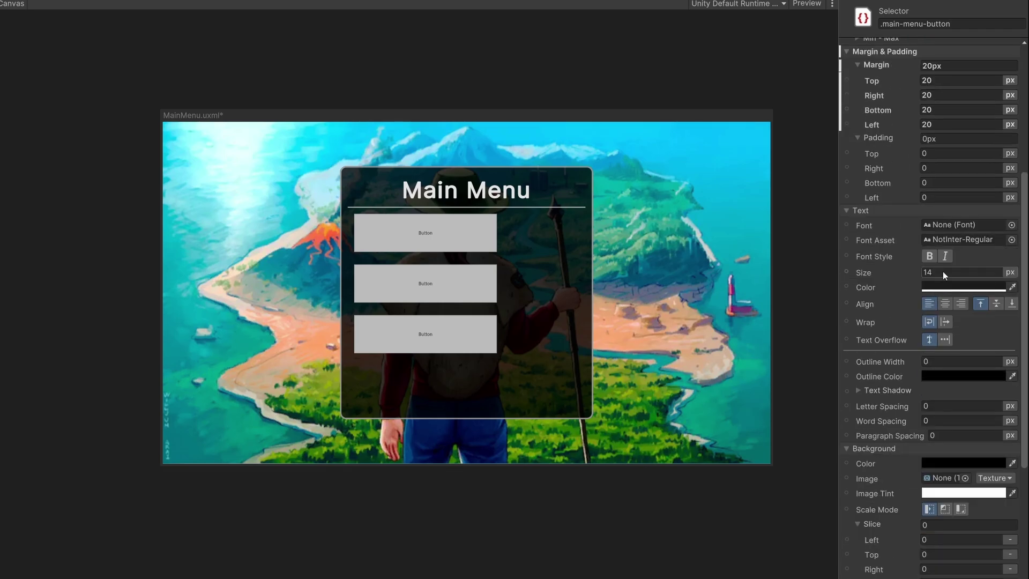
{"action": "left_click", "coordinate": [945, 268]}
{"action": "left_click", "coordinate": [929, 256]}
{"action": "left_click", "coordinate": [940, 272]}
{"action": "type", "text": "40"}
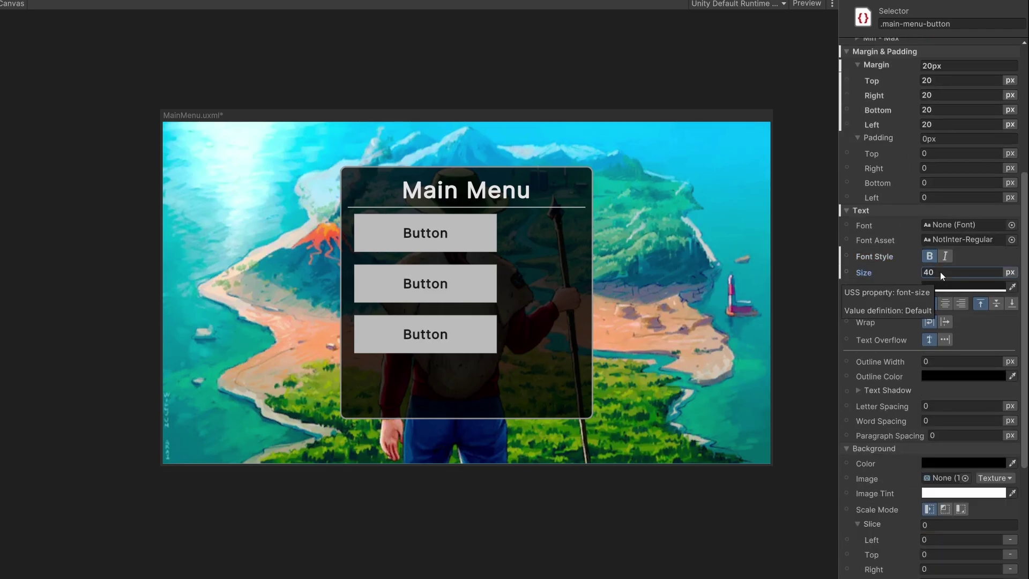
{"action": "left_click", "coordinate": [959, 288]}
{"action": "left_click", "coordinate": [1001, 486]}
{"action": "type", "text": "230"}
{"action": "key", "text": "Tab"}
{"action": "type", "text": "230"}
{"action": "key", "text": "Tab"}
{"action": "type", "text": "230"}
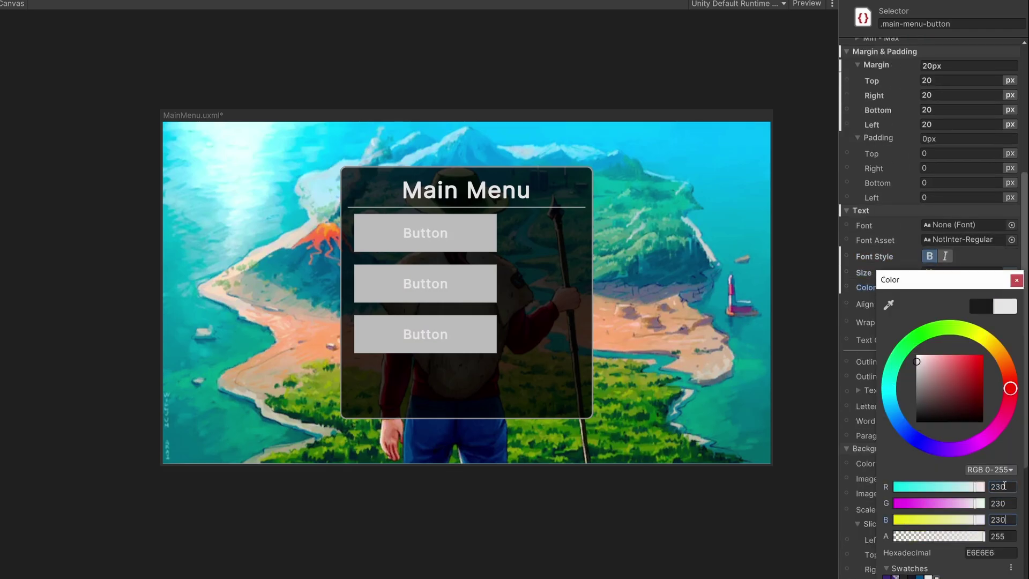
{"action": "left_click", "coordinate": [1016, 280]}
- Set the button border colour to light grey 230
{"action": "scroll", "coordinate": [952, 391], "scroll_direction": "down", "scroll_amount": 5}
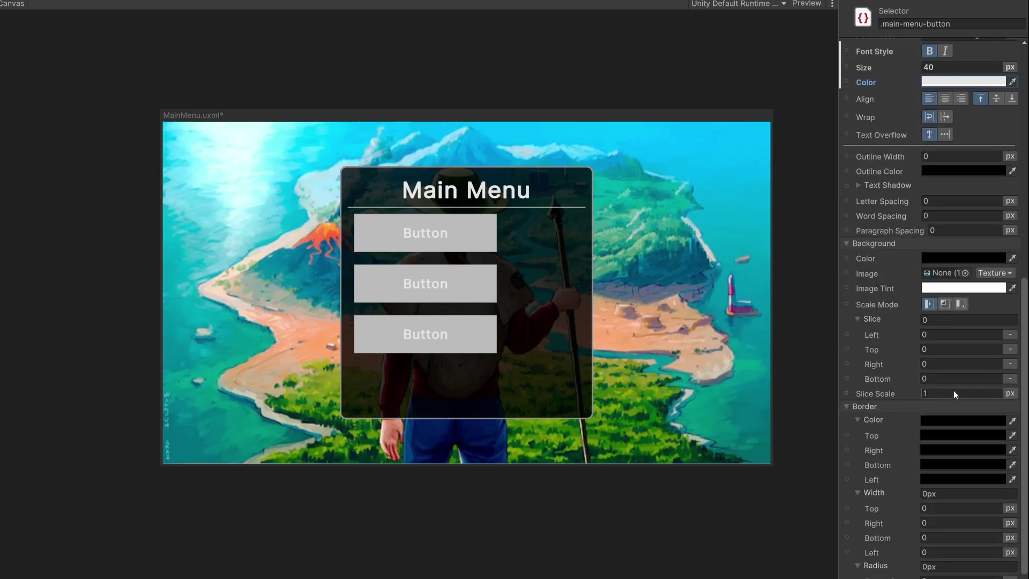
{"action": "scroll", "coordinate": [953, 393], "scroll_direction": "down", "scroll_amount": 3}
{"action": "left_click", "coordinate": [946, 368]}
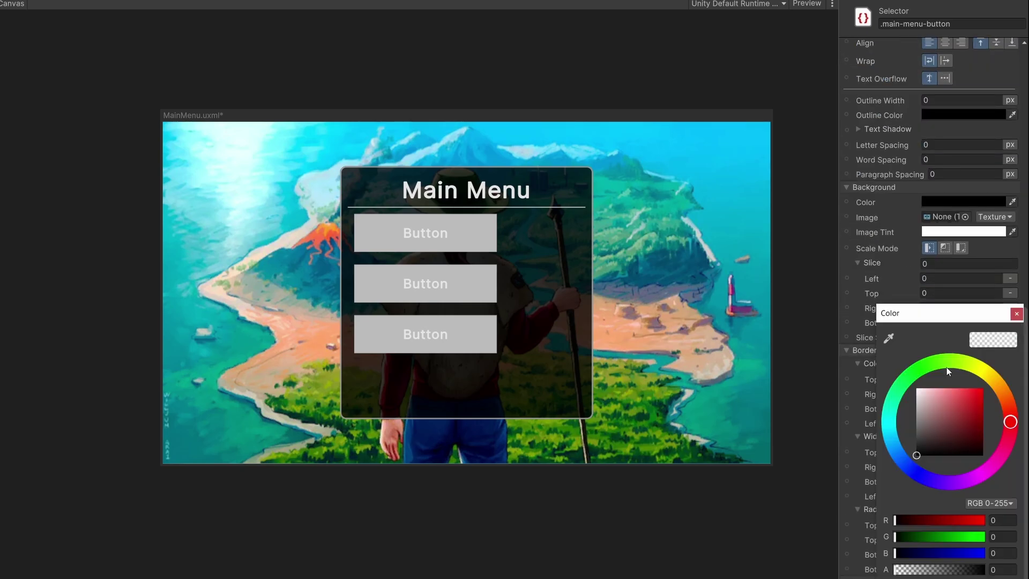
{"action": "left_click", "coordinate": [998, 519]}
{"action": "type", "text": "230"}
{"action": "key", "text": "Tab"}
{"action": "type", "text": "230"}
{"action": "key", "text": "Tab"}
{"action": "type", "text": "230"}
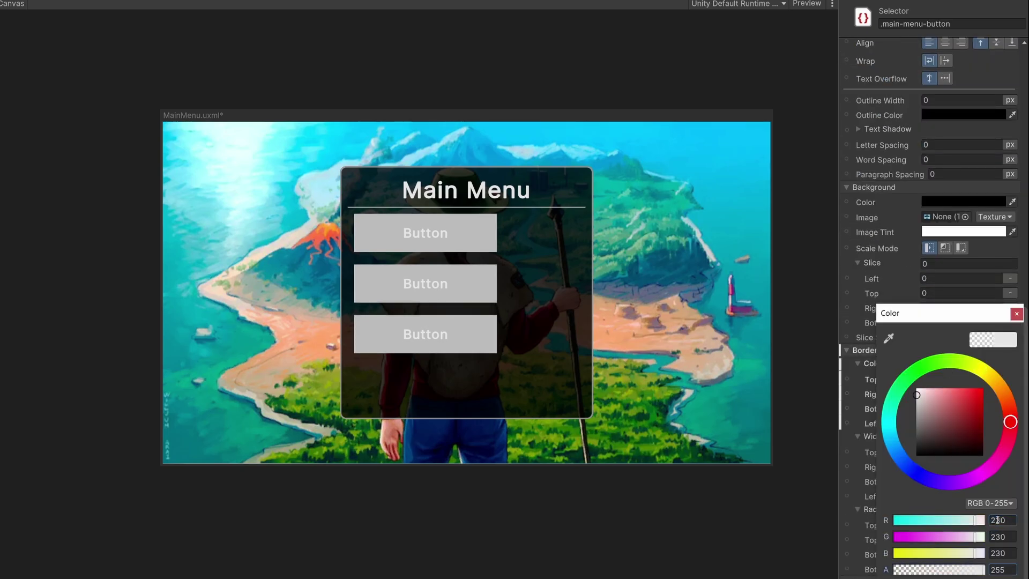
{"action": "left_click", "coordinate": [1016, 313]}
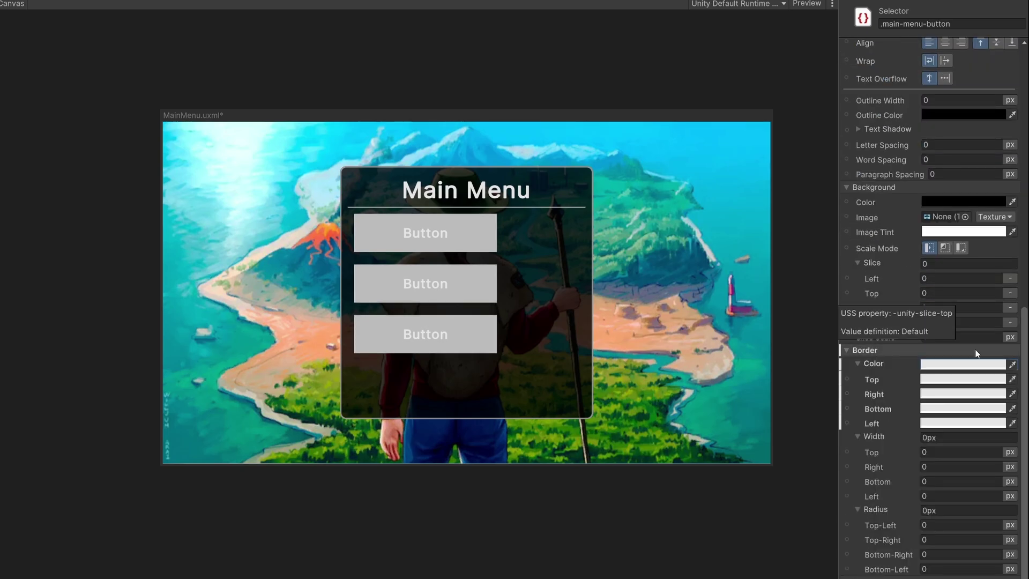
- Give the buttons a 5 px border width and 20 px corner radius
{"action": "left_click", "coordinate": [934, 439]}
{"action": "type", "text": "5"}
{"action": "key", "text": "Return"}
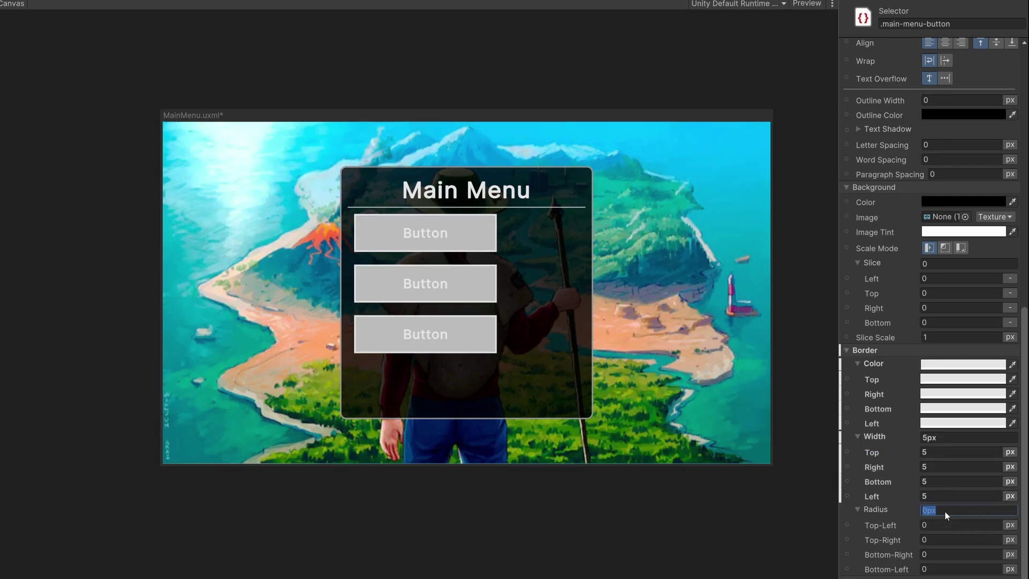
{"action": "left_click", "coordinate": [945, 514]}
{"action": "type", "text": "20"}
{"action": "key", "text": "Return"}
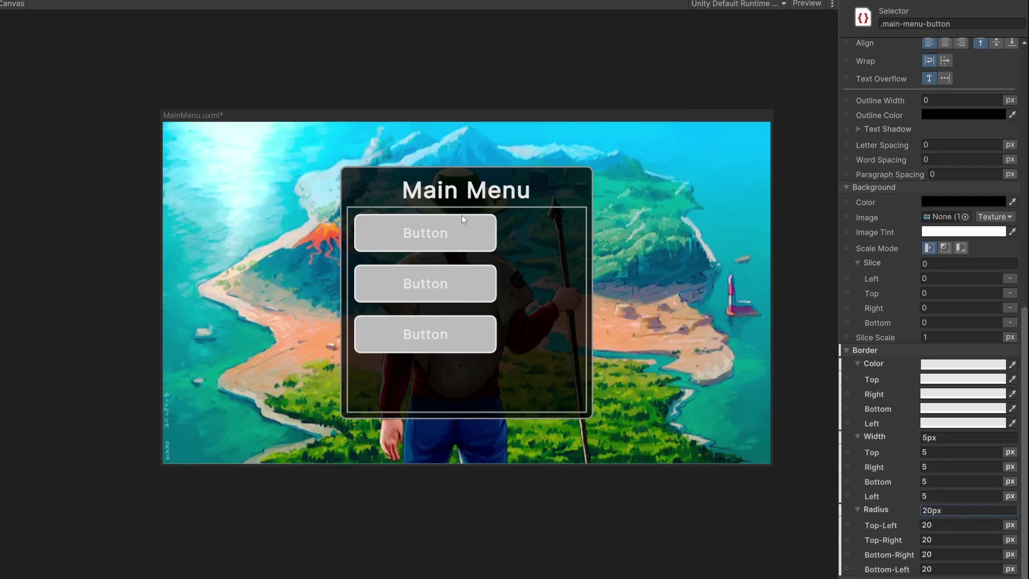
- Add a fully opaque black text shadow offset 2 by 2
{"action": "scroll", "coordinate": [924, 201], "scroll_direction": "up", "scroll_amount": 10}
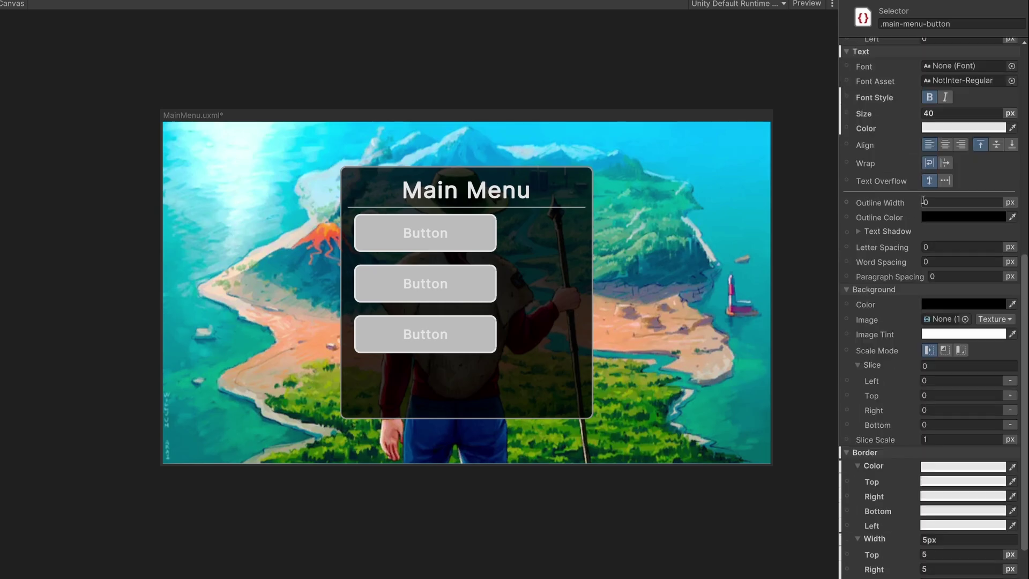
{"action": "scroll", "coordinate": [861, 334], "scroll_direction": "down", "scroll_amount": 3}
{"action": "left_click", "coordinate": [861, 334]}
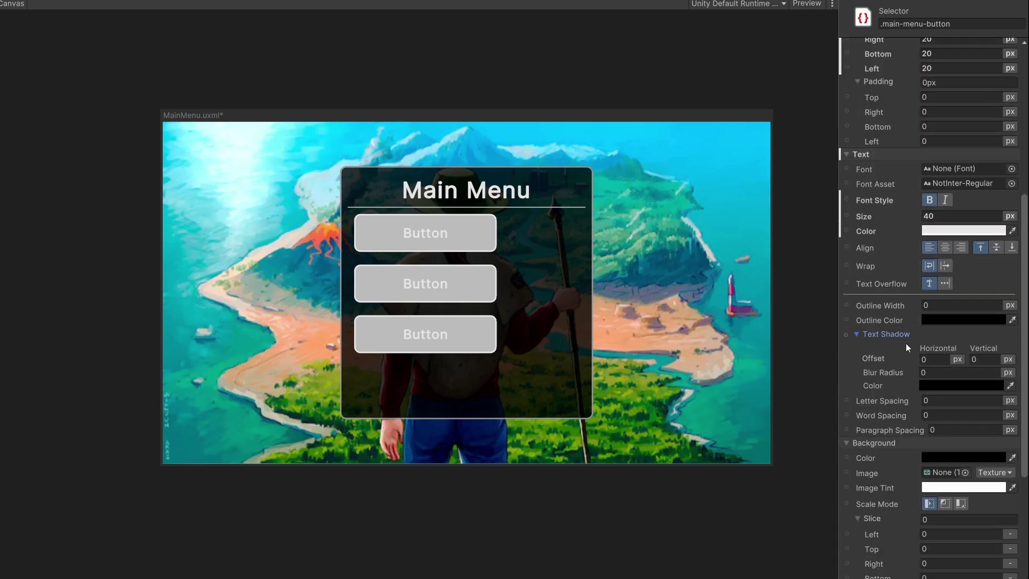
{"action": "left_click", "coordinate": [930, 358]}
{"action": "type", "text": "2"}
{"action": "left_click", "coordinate": [985, 358]}
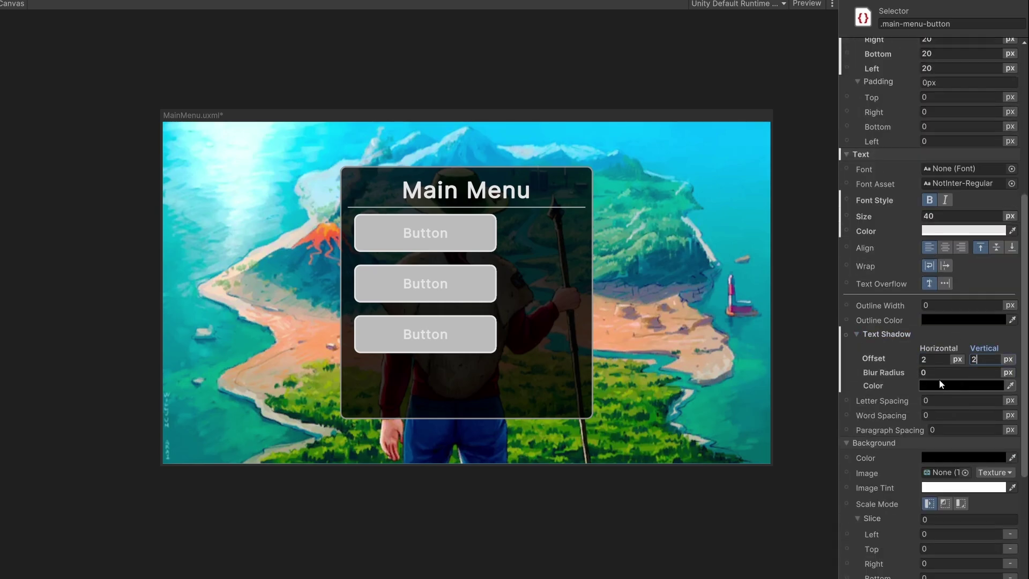
{"action": "left_click", "coordinate": [939, 384]}
{"action": "left_click_drag", "start_coordinate": [900, 569], "coordinate": [984, 569]}
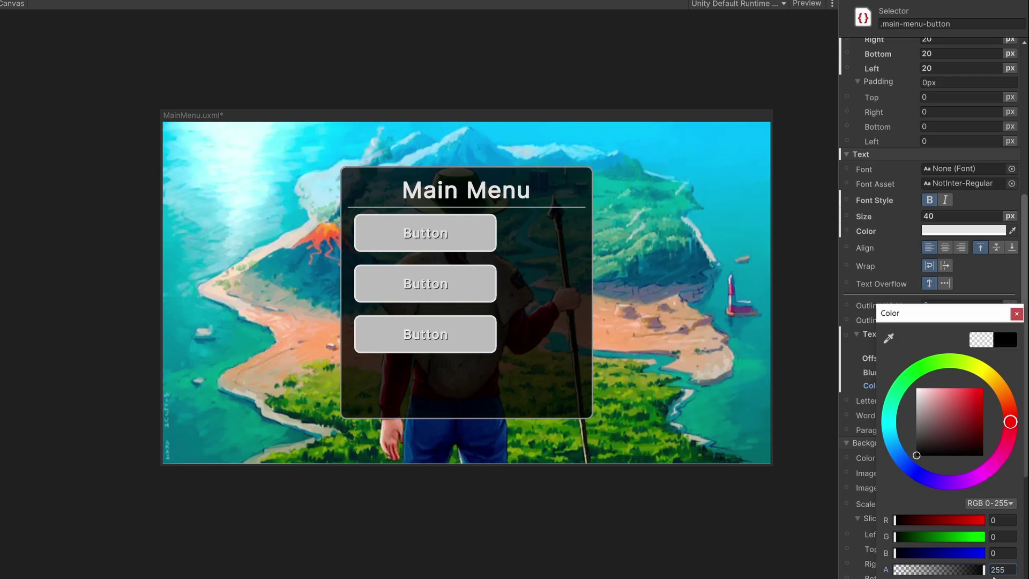
{"action": "left_click", "coordinate": [932, 294]}
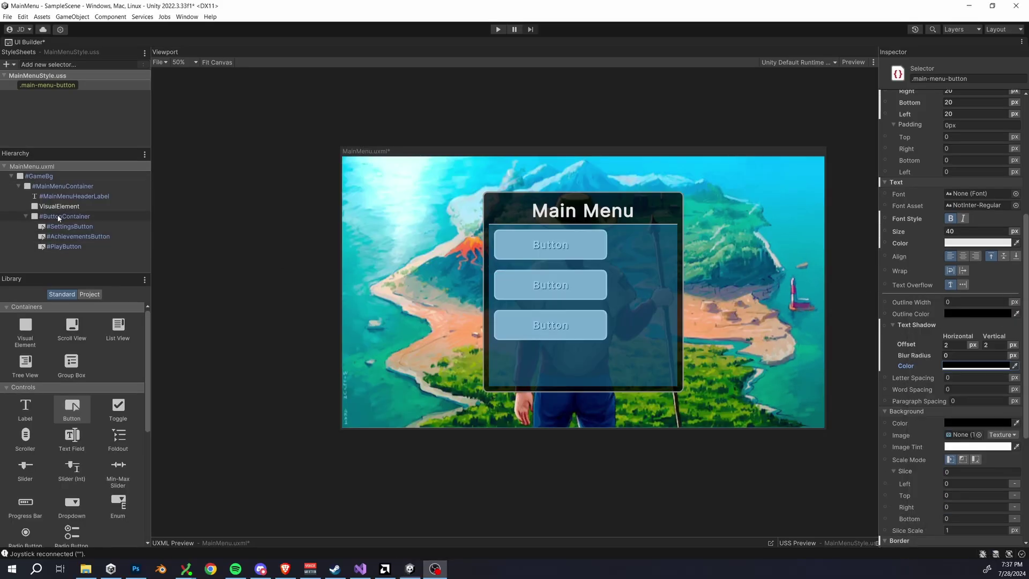
- Set the button container's Justify Content and Align Items to center
{"action": "left_click", "coordinate": [58, 216]}
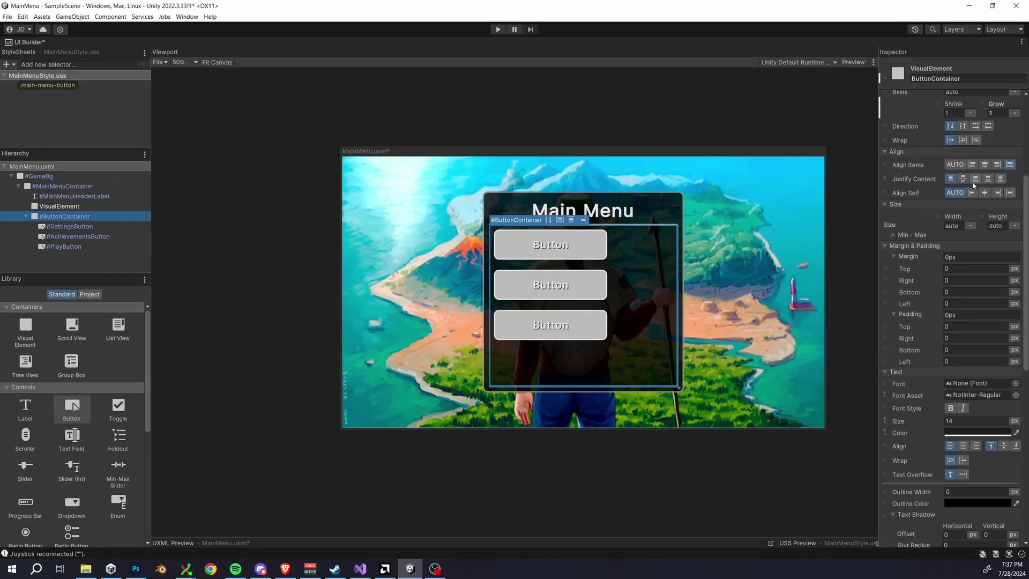
{"action": "left_click", "coordinate": [963, 180]}
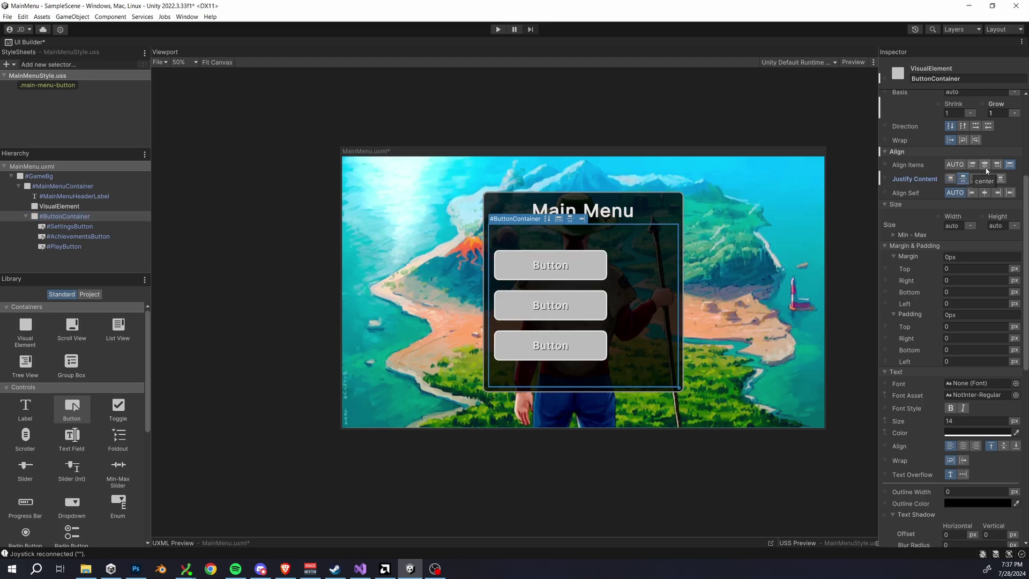
{"action": "left_click", "coordinate": [985, 166]}
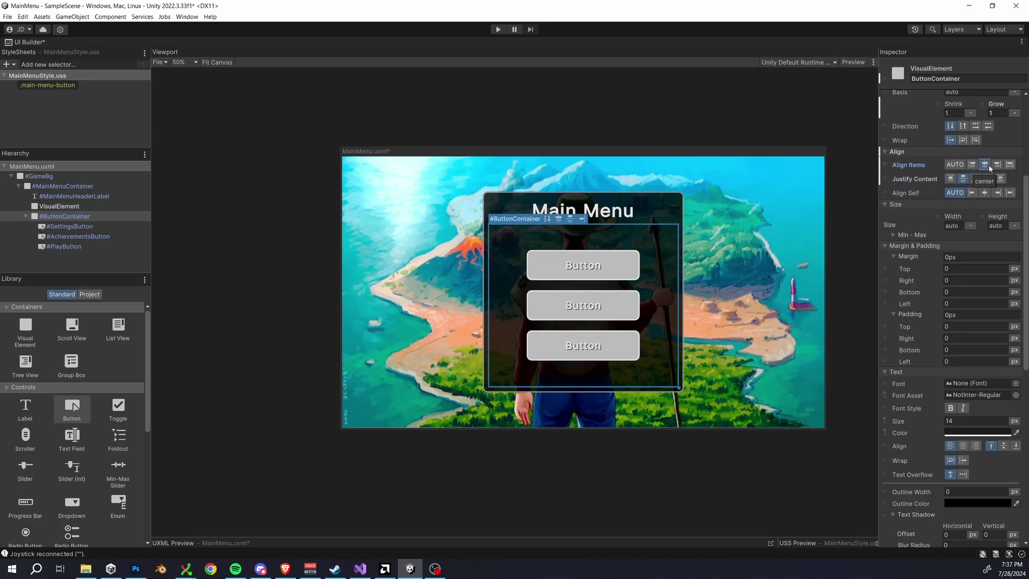
- Label the three buttons Settings, Achievements and Play
{"action": "left_click", "coordinate": [98, 225]}
{"action": "scroll", "coordinate": [953, 255], "scroll_direction": "up", "scroll_amount": 5}
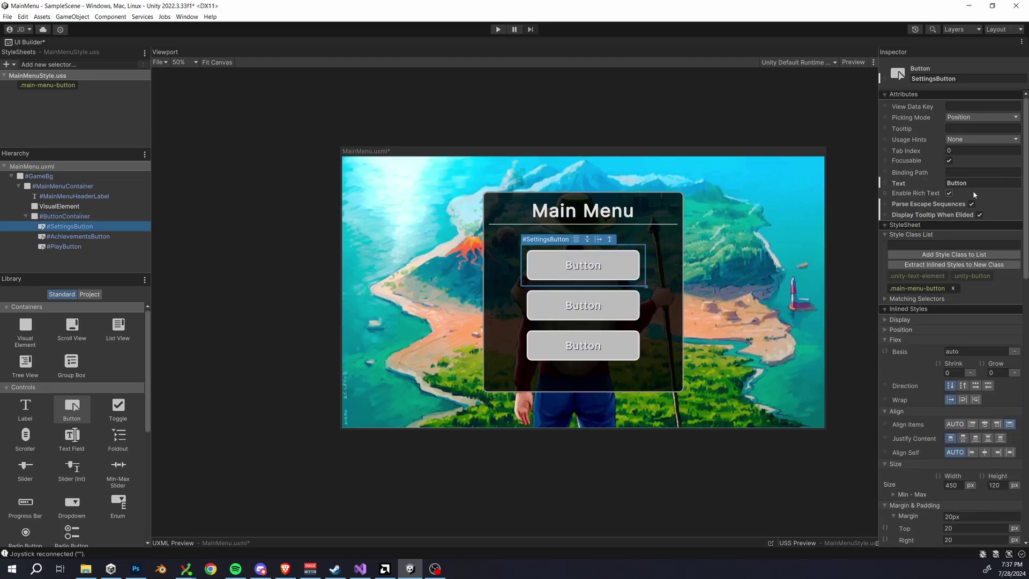
{"action": "left_click", "coordinate": [976, 182]}
{"action": "type", "text": "Settings"}
{"action": "left_click", "coordinate": [77, 237]}
{"action": "left_click", "coordinate": [975, 183]}
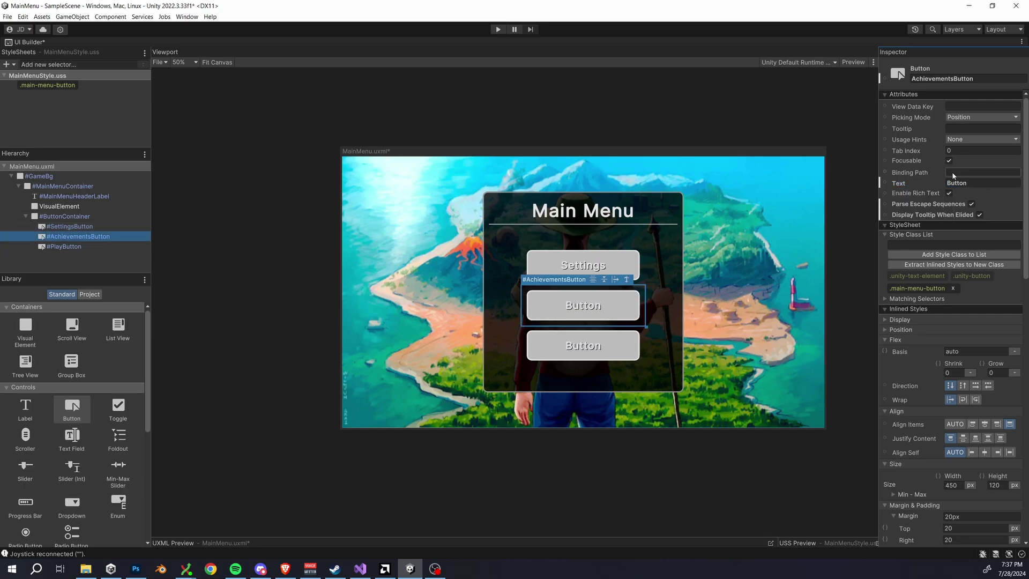
{"action": "type", "text": "Achievements"}
{"action": "left_click", "coordinate": [79, 248]}
{"action": "left_click", "coordinate": [966, 182]}
{"action": "type", "text": "Play"}
{"action": "left_click", "coordinate": [743, 119]}
- Add a .settings-button selector to the stylesheet
{"action": "left_click", "coordinate": [101, 64]}
{"action": "type", "text": ".settings-button"}
{"action": "key", "text": "Return"}
- Assign the .settings-button class to SettingsButton
{"action": "left_click", "coordinate": [46, 97]}
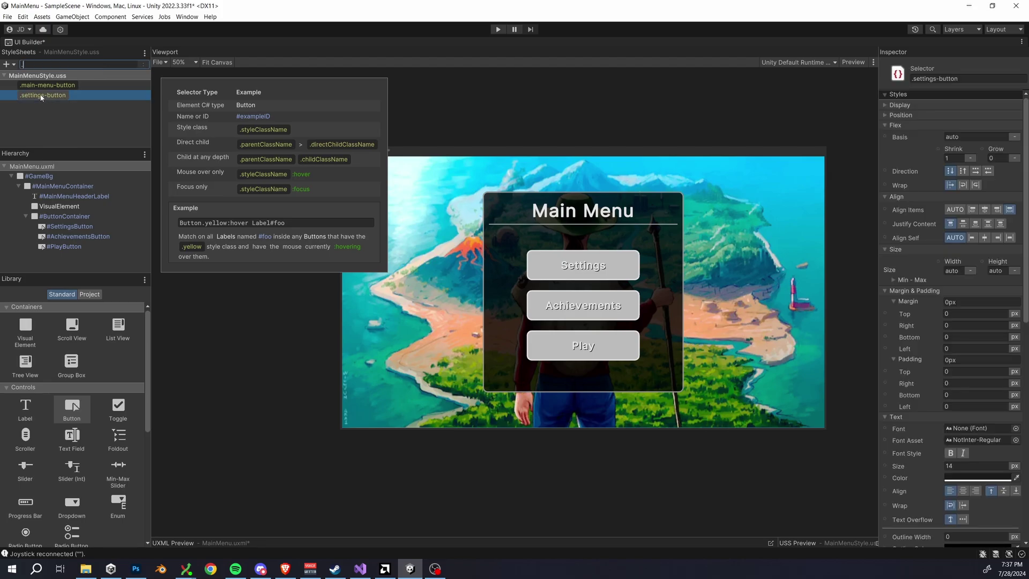
{"action": "left_click_drag", "start_coordinate": [47, 96], "coordinate": [66, 230]}
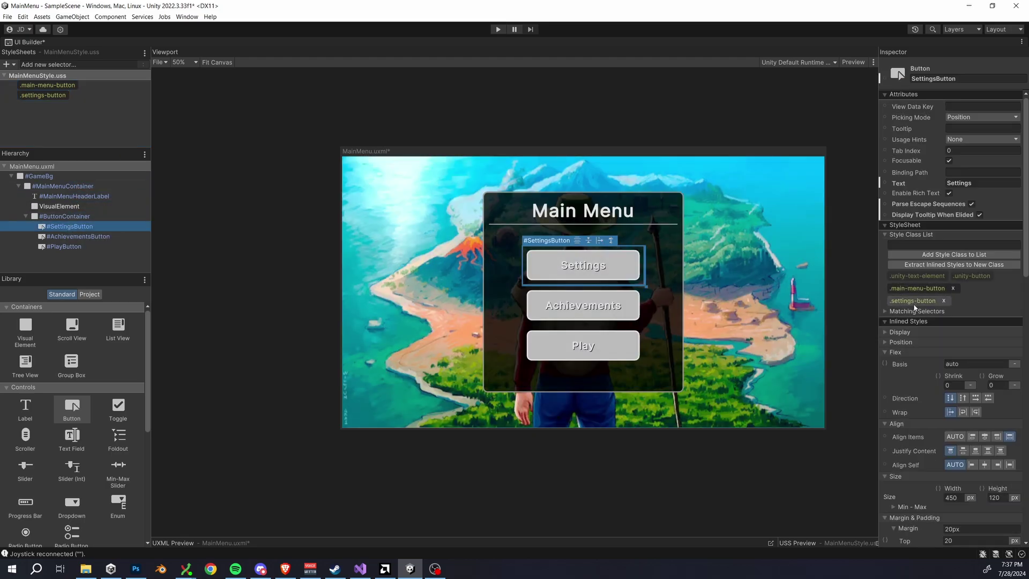
{"action": "left_click", "coordinate": [63, 96]}
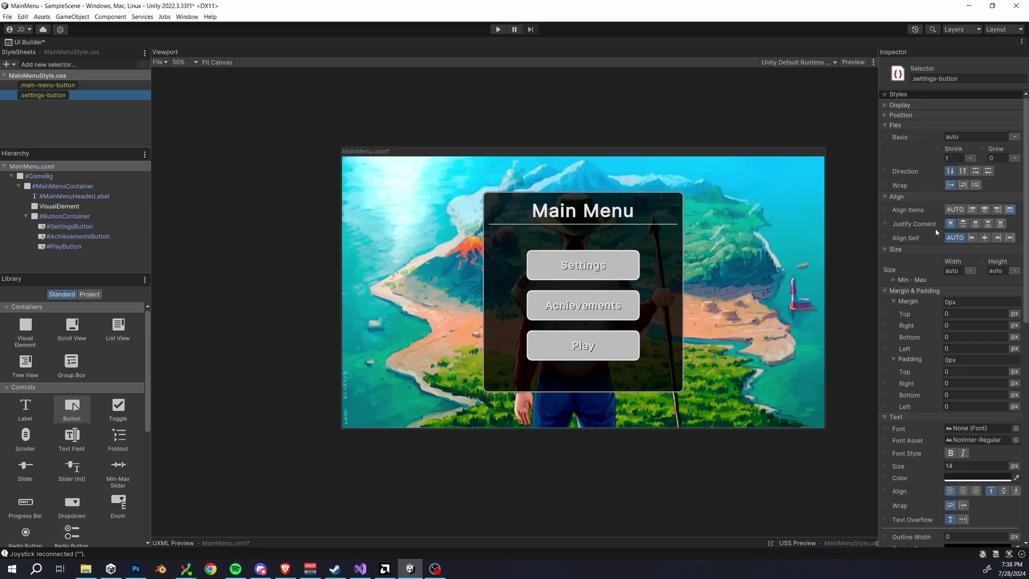
- Set the .settings-button background to hex E54B46 with alpha 255
{"action": "scroll", "coordinate": [966, 275], "scroll_direction": "down", "scroll_amount": 8}
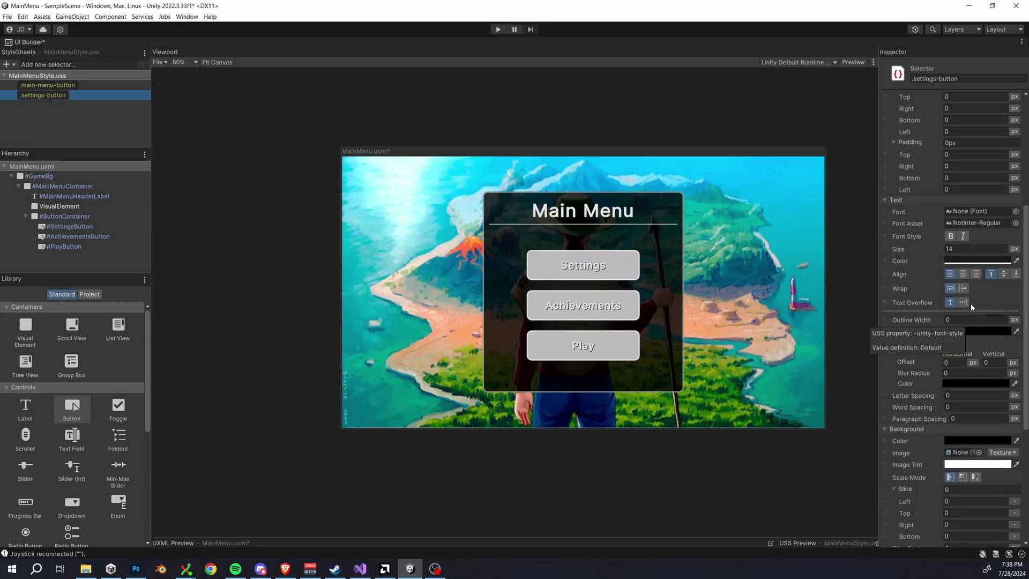
{"action": "scroll", "coordinate": [951, 300], "scroll_direction": "down", "scroll_amount": 2}
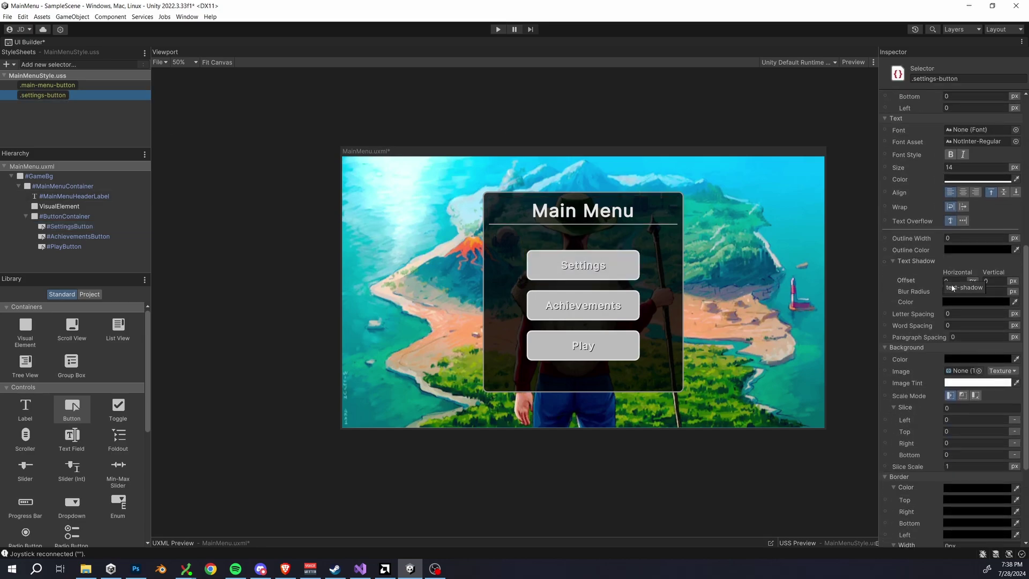
{"action": "left_click", "coordinate": [959, 359]}
{"action": "left_click", "coordinate": [968, 380]}
{"action": "left_click", "coordinate": [1005, 523]}
{"action": "type", "text": "E54B46"}
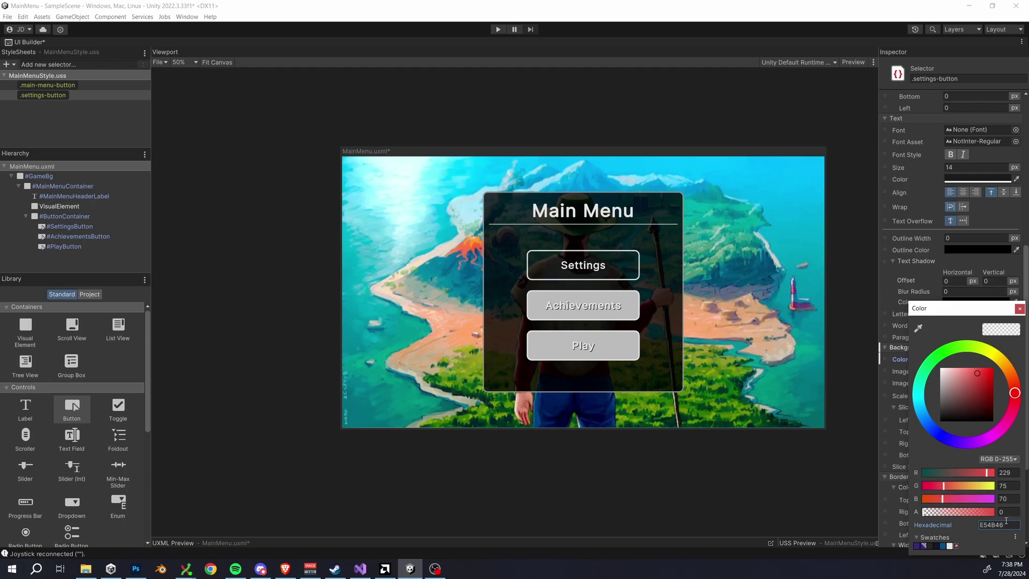
{"action": "left_click", "coordinate": [1011, 511]}
{"action": "type", "text": "255"}
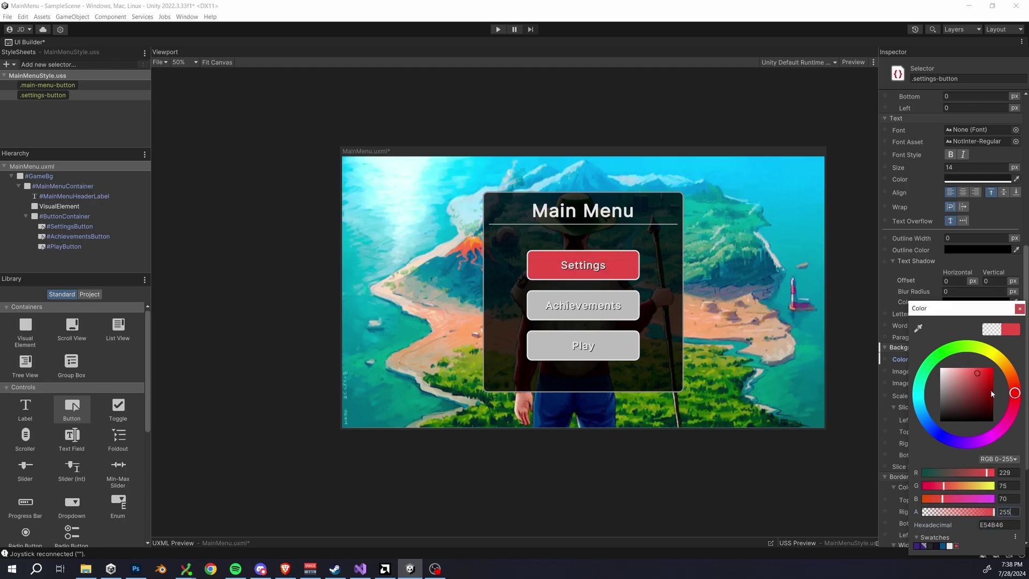
{"action": "left_click", "coordinate": [834, 273]}
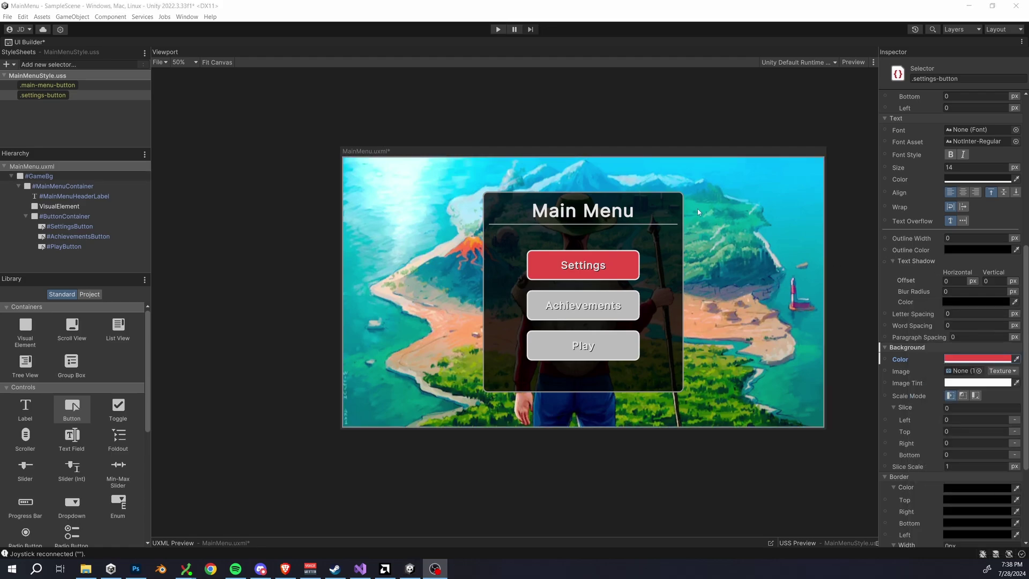
- Duplicate .settings-button and rename the copy .settings-button:hover
{"action": "left_click", "coordinate": [50, 96]}
{"action": "left_click", "coordinate": [101, 104]}
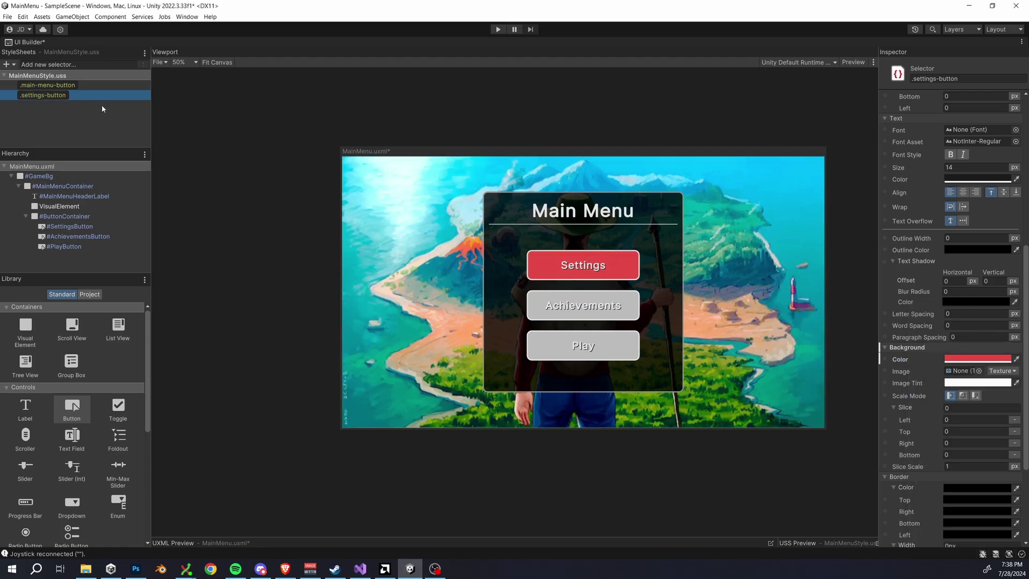
{"action": "key", "text": "ctrl+v"}
{"action": "double_click", "coordinate": [65, 106]}
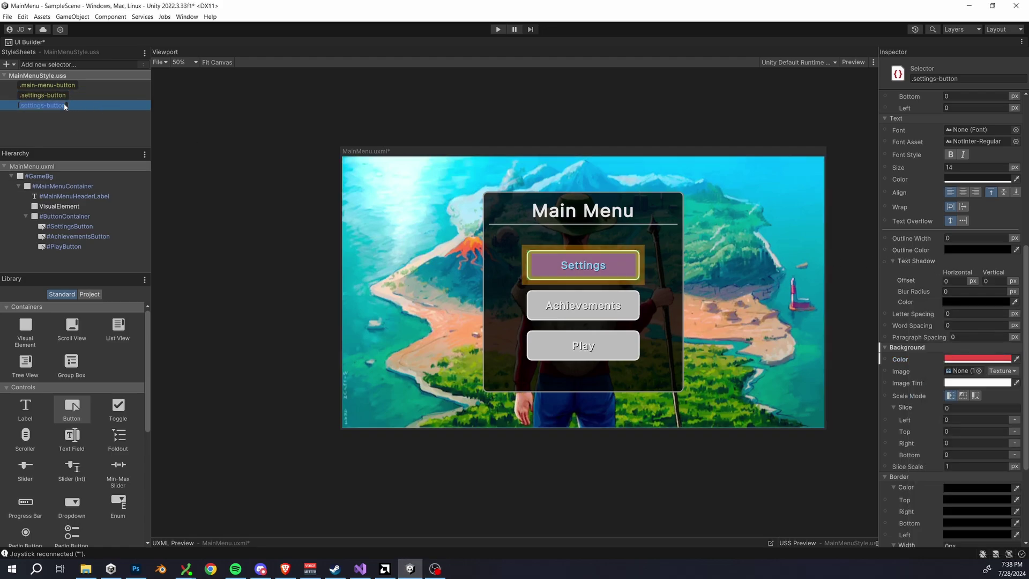
{"action": "left_click", "coordinate": [65, 107]}
{"action": "type", "text": ":hover"}
{"action": "key", "text": "Return"}
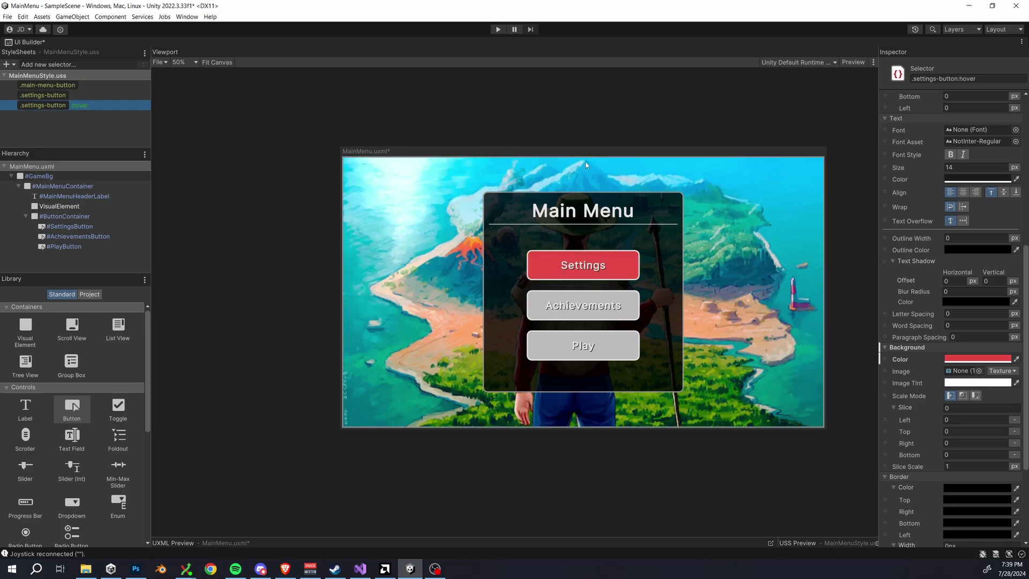
- Darken the hover background to deep red 982E2A and test it in Preview
{"action": "left_click", "coordinate": [977, 359]}
{"action": "left_click_drag", "start_coordinate": [985, 334], "coordinate": [890, 287]}
{"action": "left_click_drag", "start_coordinate": [904, 358], "coordinate": [910, 372]}
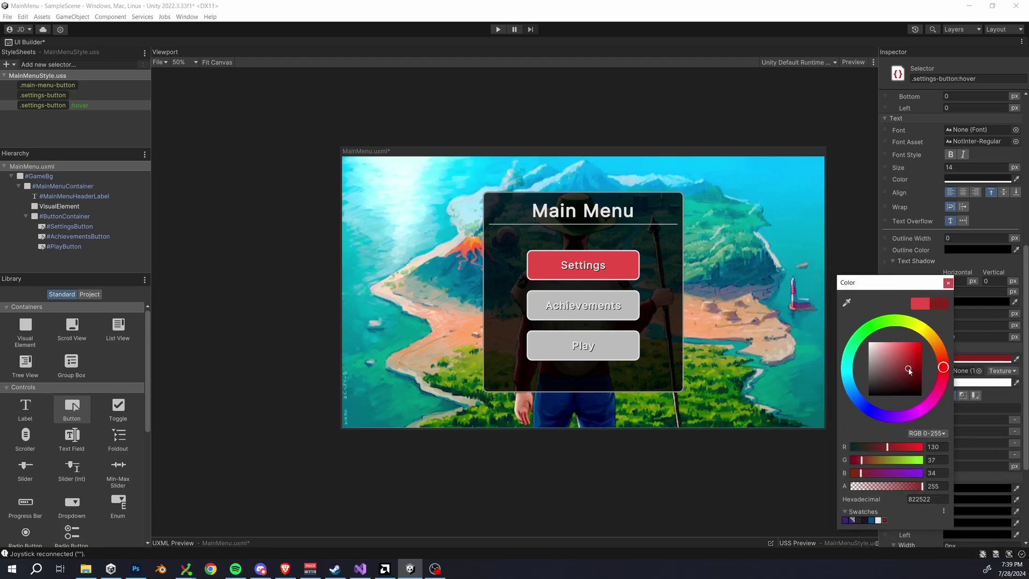
{"action": "left_click", "coordinate": [948, 283]}
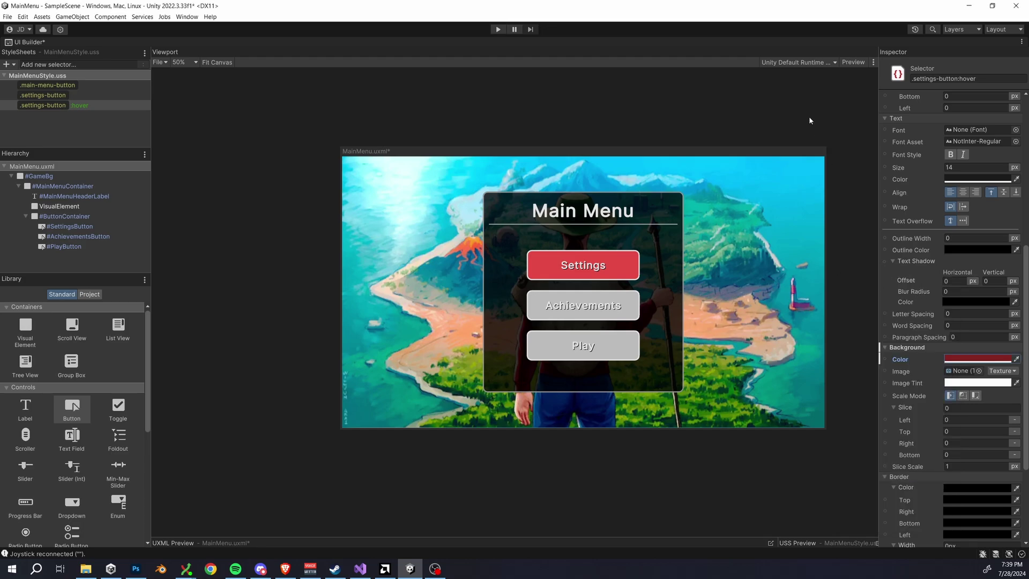
{"action": "left_click", "coordinate": [852, 63]}
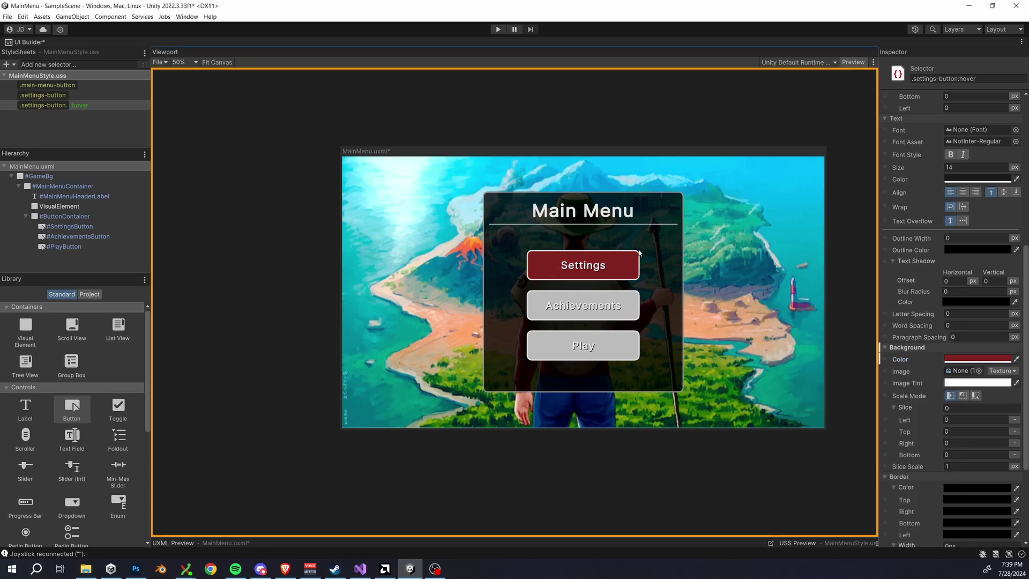
{"action": "left_click", "coordinate": [976, 359]}
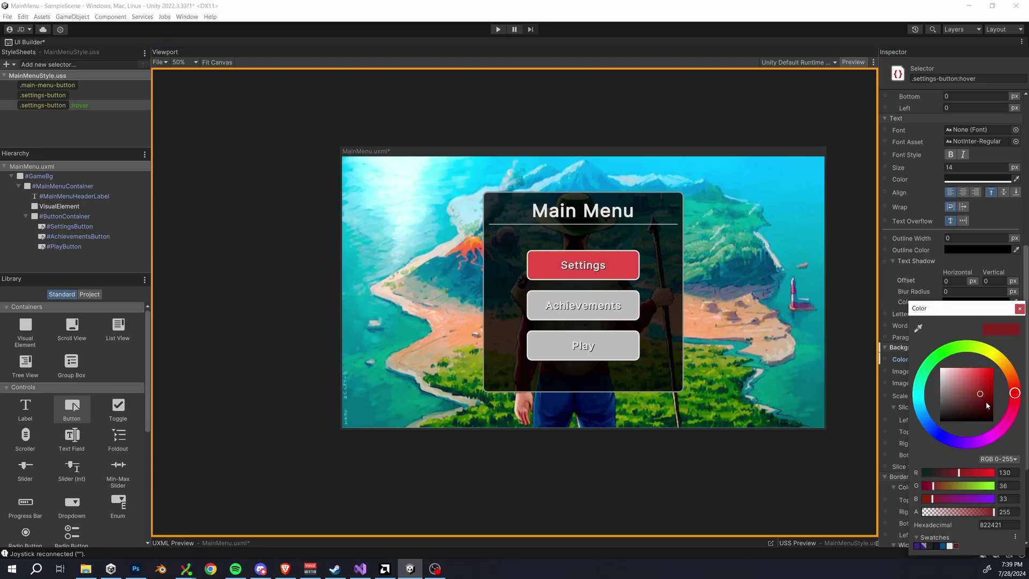
{"action": "left_click_drag", "start_coordinate": [979, 395], "coordinate": [980, 392]}
{"action": "left_click", "coordinate": [1020, 309]}
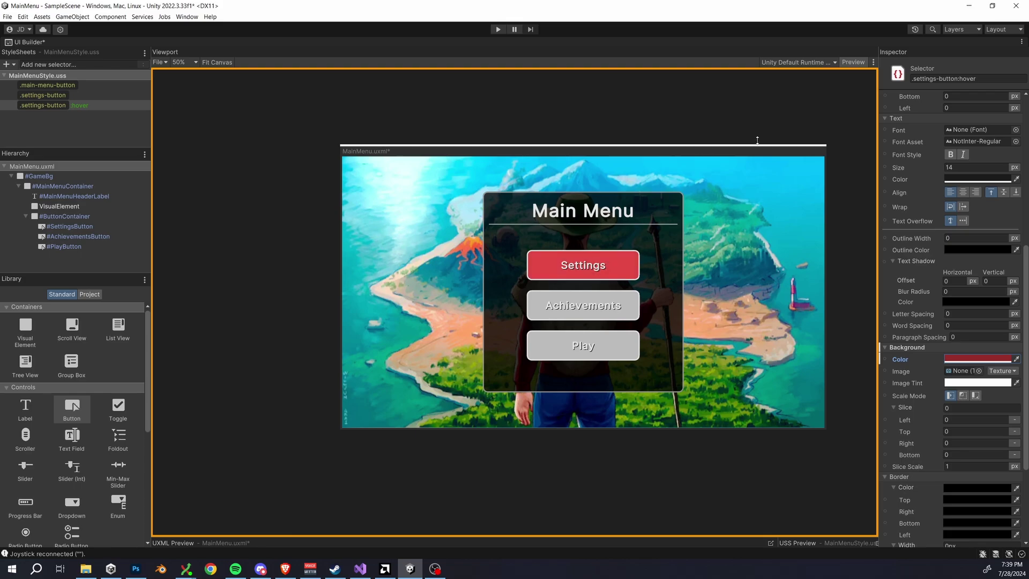
{"action": "left_click", "coordinate": [853, 62]}
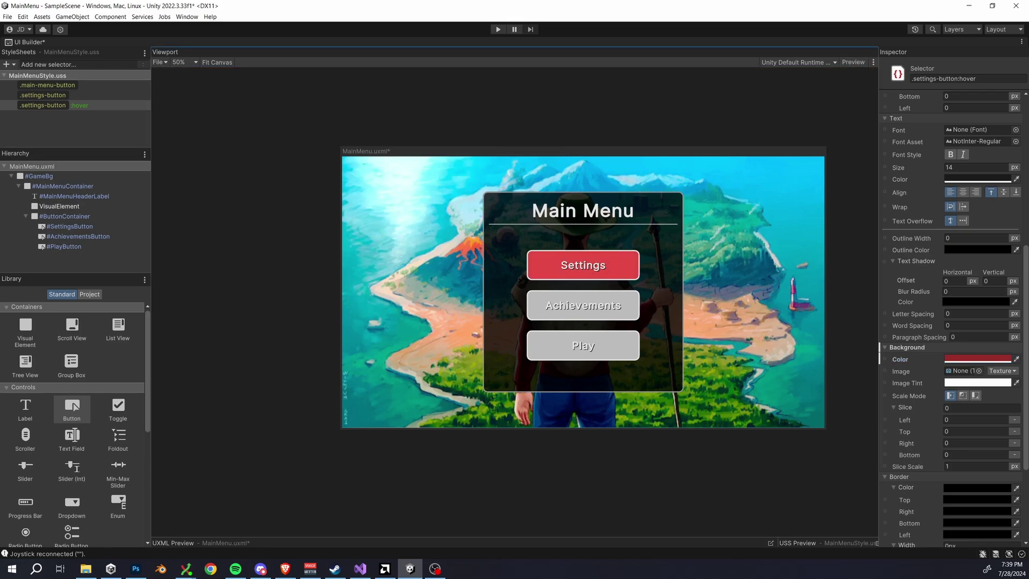
- Add an .achievements-button selector with a blue 5865F2 background
{"action": "left_click", "coordinate": [90, 65]}
{"action": "type", "text": ".achievements-button"}
{"action": "key", "text": "Return"}
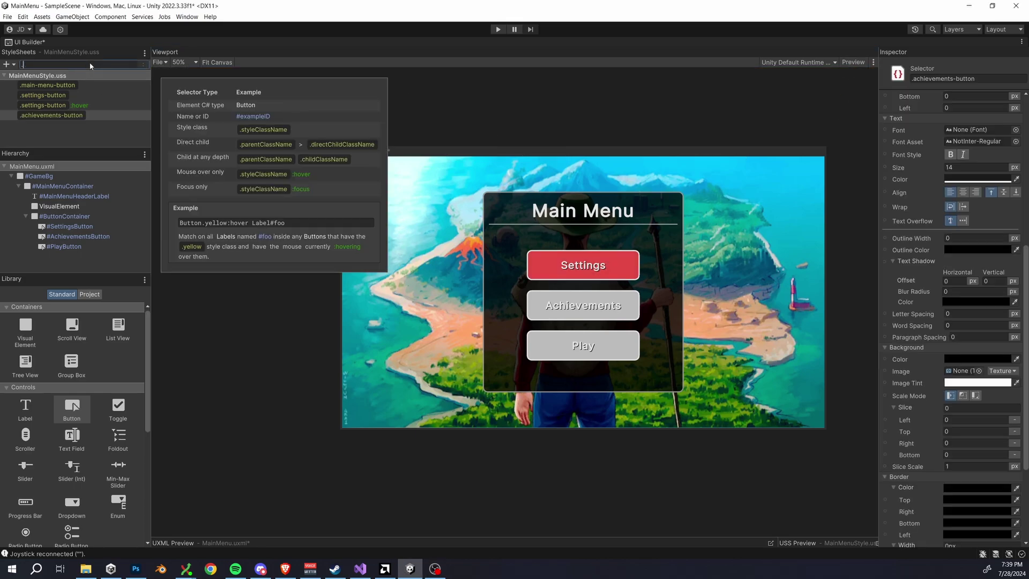
{"action": "left_click", "coordinate": [85, 236]}
{"action": "double_click", "coordinate": [921, 301]}
{"action": "left_click", "coordinate": [972, 357]}
{"action": "type", "text": "5865F2"}
{"action": "left_click", "coordinate": [75, 118]}
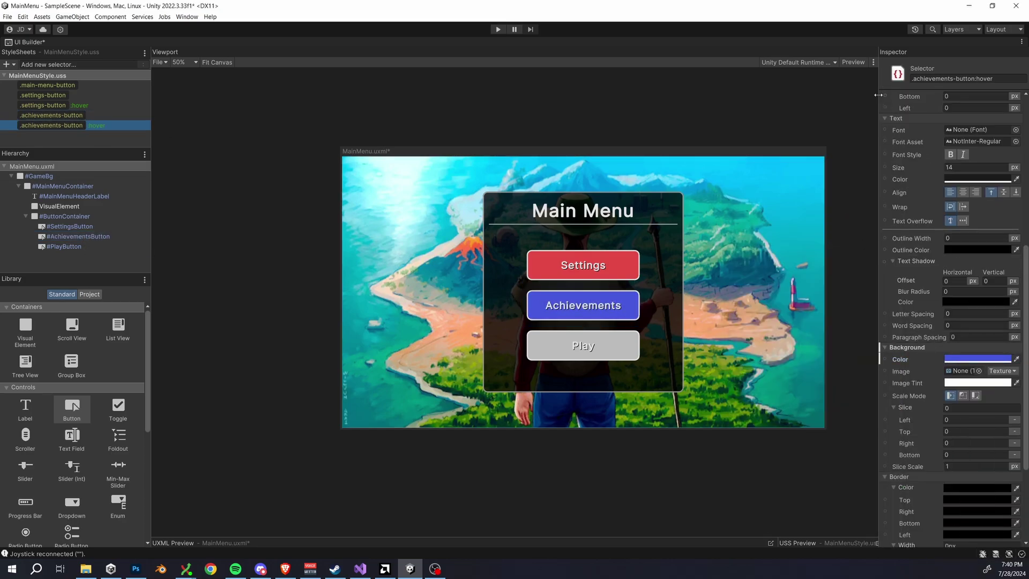
- Add a .play-button selector with a green 57F287 background and check it in Preview
{"action": "left_click", "coordinate": [73, 64]}
{"action": "type", "text": ".play-button"}
{"action": "key", "text": "Return"}
{"action": "left_click", "coordinate": [36, 137]}
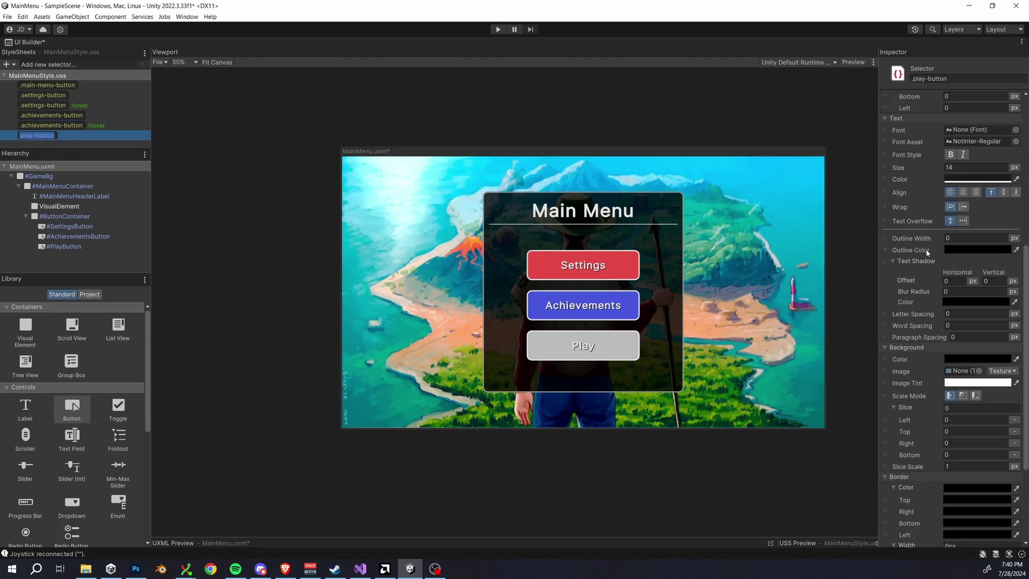
{"action": "scroll", "coordinate": [954, 300], "scroll_direction": "down", "scroll_amount": 3}
{"action": "left_click", "coordinate": [976, 220]}
{"action": "left_click", "coordinate": [998, 429]}
{"action": "type", "text": "57F287"}
{"action": "left_click", "coordinate": [47, 136]}
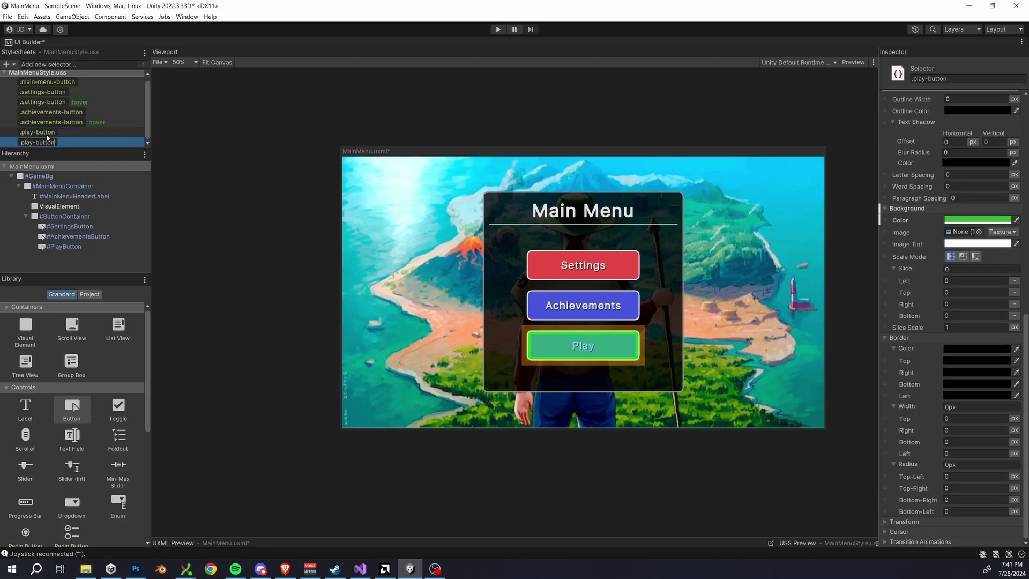
{"action": "left_click", "coordinate": [976, 220]}
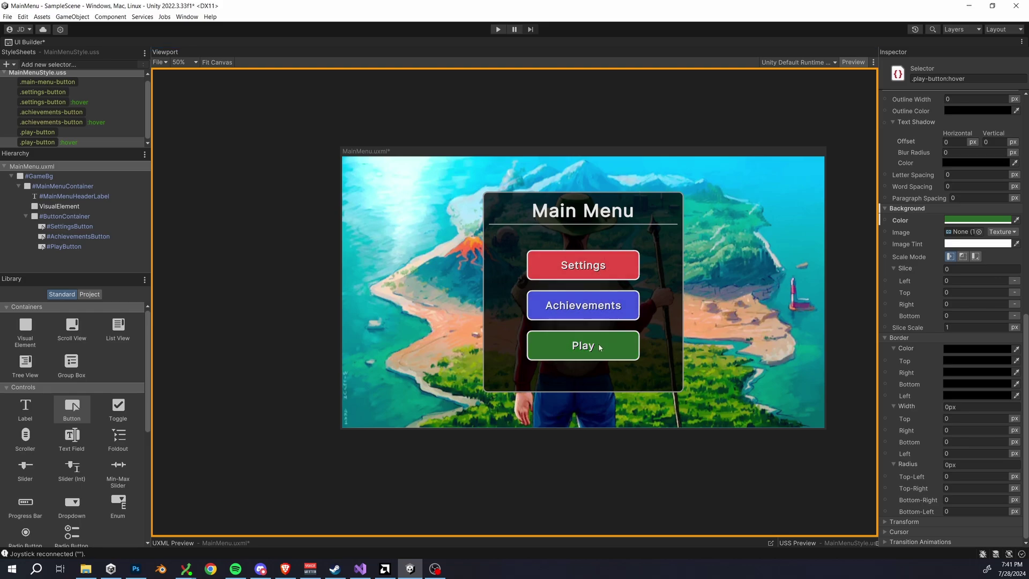
{"action": "left_click", "coordinate": [855, 63]}
- Add a UI Document to MainMenu using New Panel Settings and MainMenu.uxml as Source Asset
{"action": "left_click", "coordinate": [863, 168]}
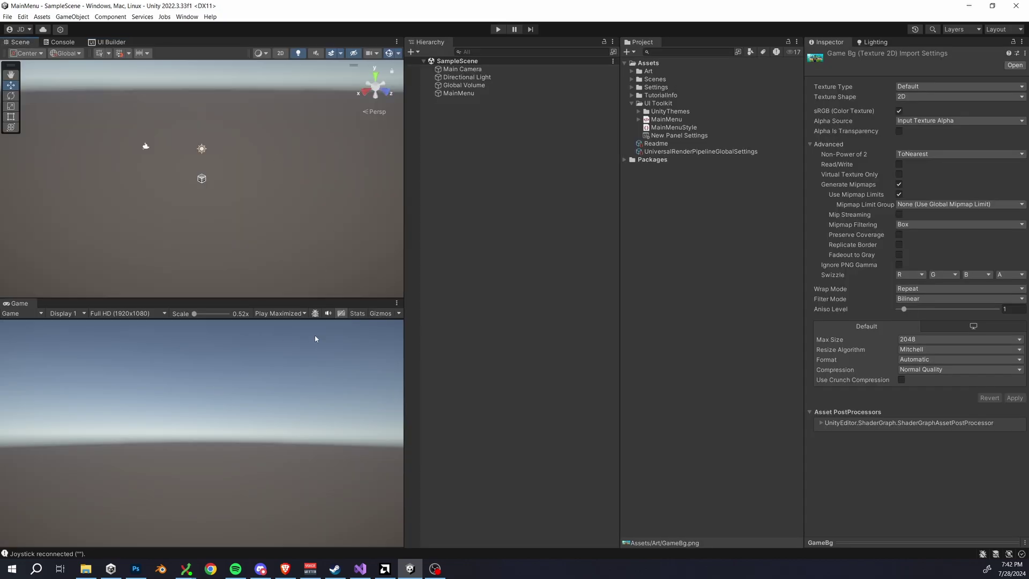
{"action": "left_click", "coordinate": [458, 93]}
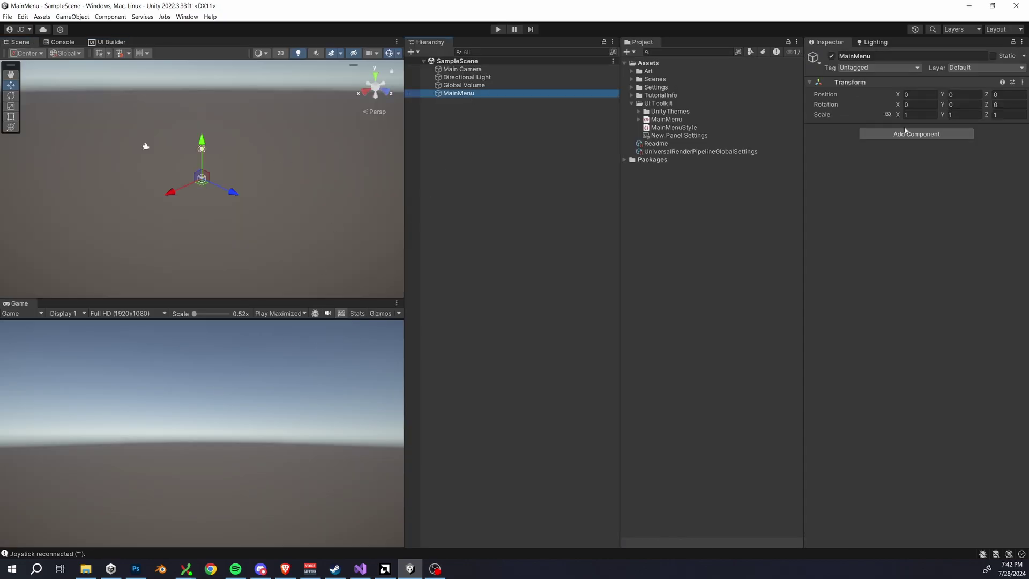
{"action": "left_click", "coordinate": [900, 134]}
{"action": "type", "text": "UI"}
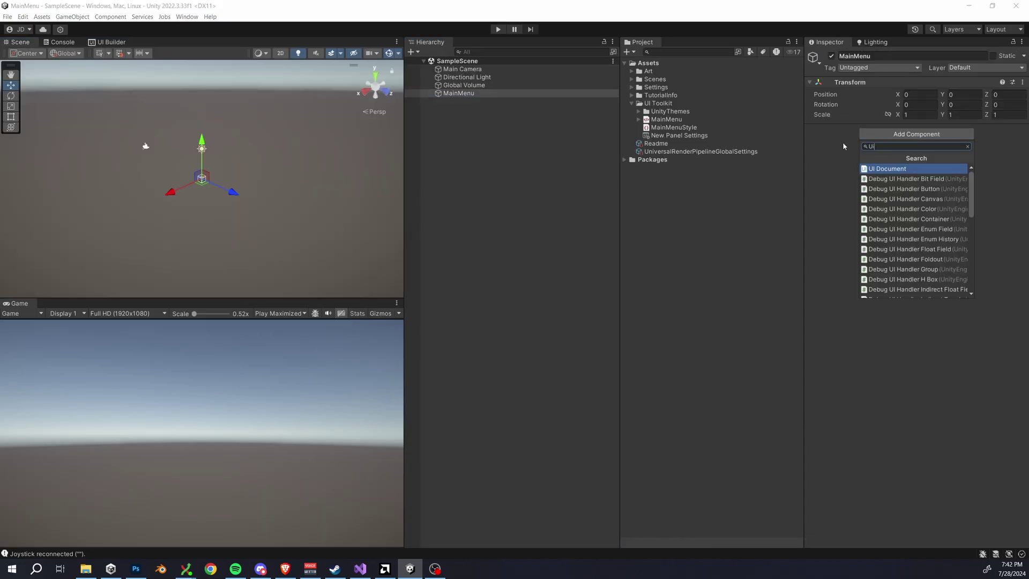
{"action": "left_click", "coordinate": [932, 168]}
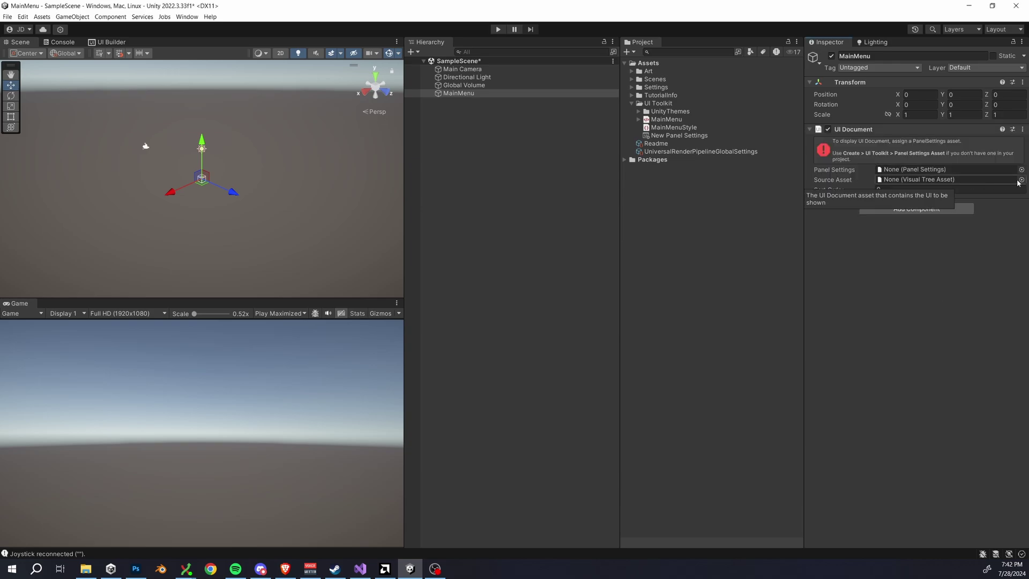
{"action": "left_click", "coordinate": [1021, 170]}
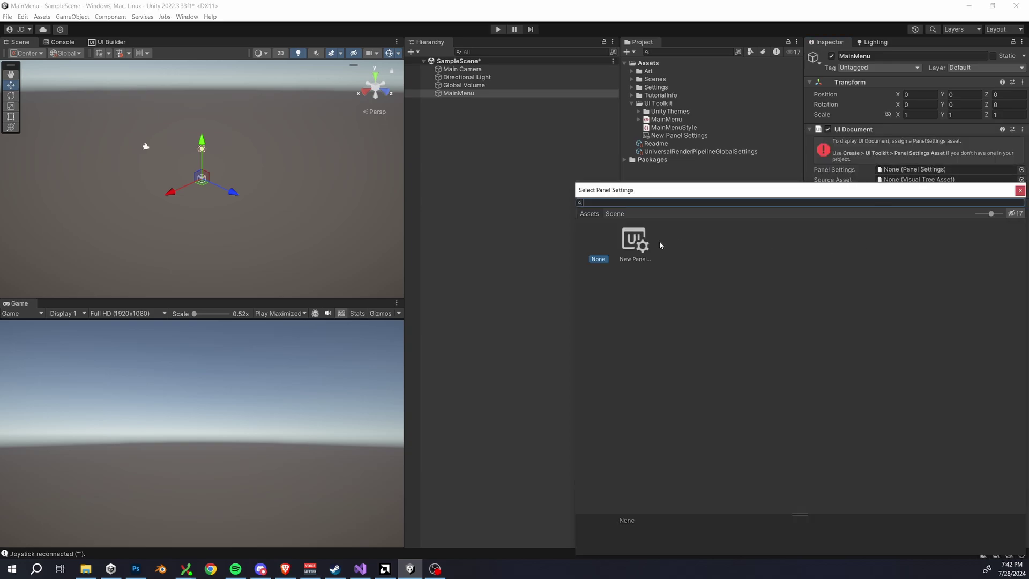
{"action": "double_click", "coordinate": [635, 244]}
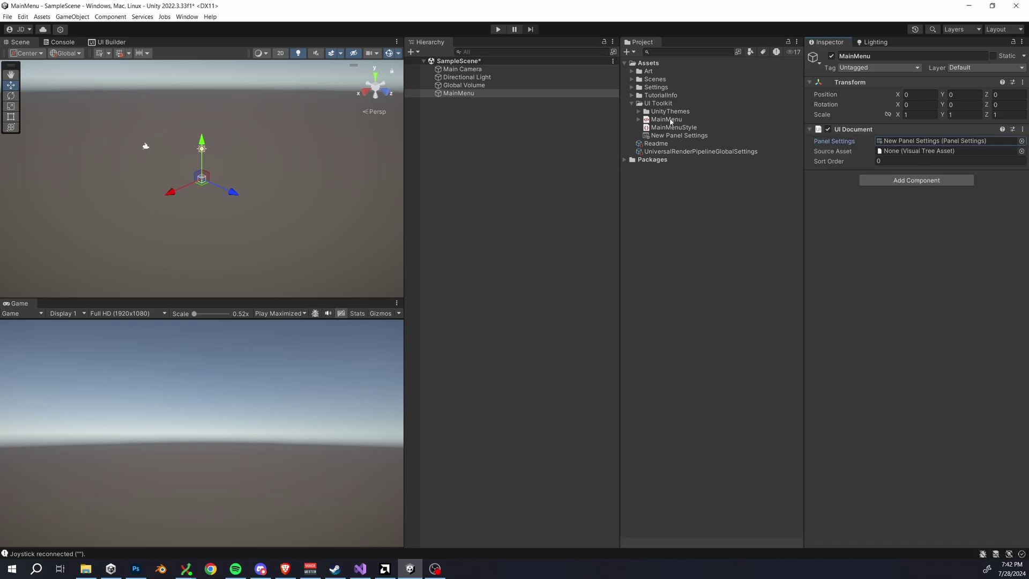
{"action": "left_click_drag", "start_coordinate": [666, 119], "coordinate": [911, 151]}
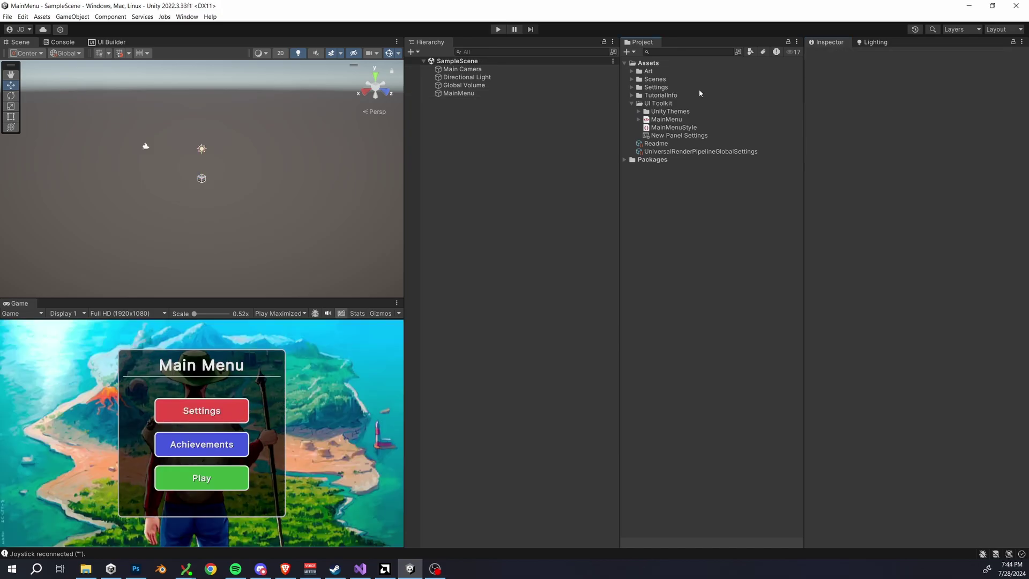
- Create a Scripts folder in Assets
{"action": "right_click", "coordinate": [649, 63]}
{"action": "mouse_move", "coordinate": [665, 65]}
{"action": "left_click", "coordinate": [839, 67]}
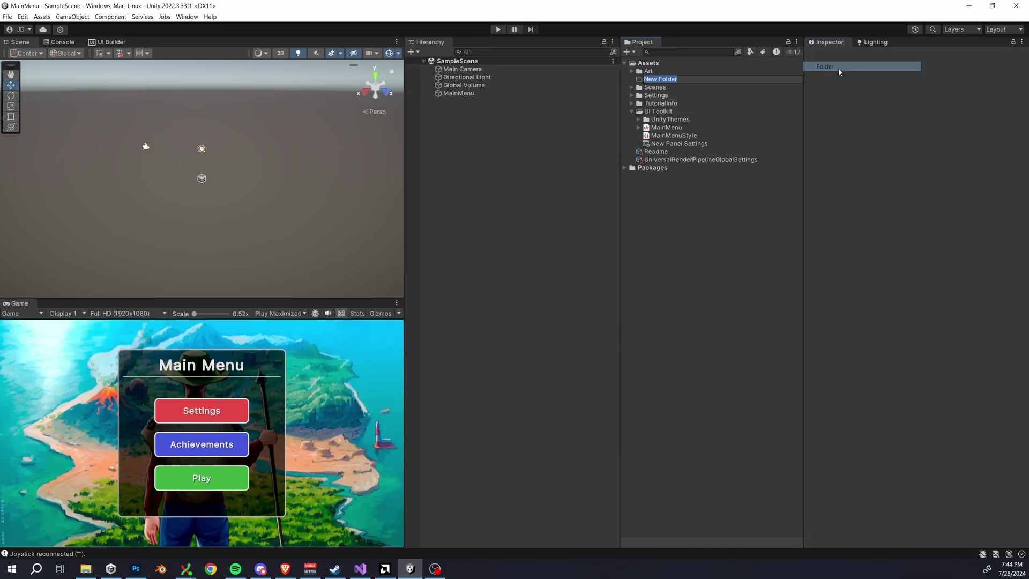
{"action": "type", "text": "Scripts"}
{"action": "key", "text": "Return"}
- Create a C# script named MainMenu inside the Scripts folder
{"action": "right_click", "coordinate": [694, 88]}
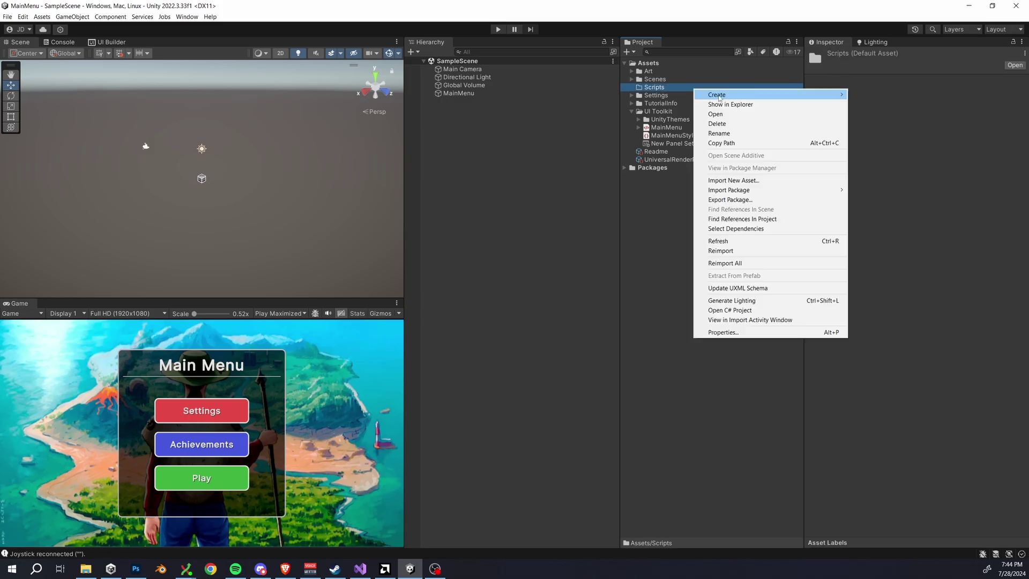
{"action": "mouse_move", "coordinate": [713, 91]}
{"action": "left_click", "coordinate": [878, 116]}
{"action": "type", "text": "Mai"}
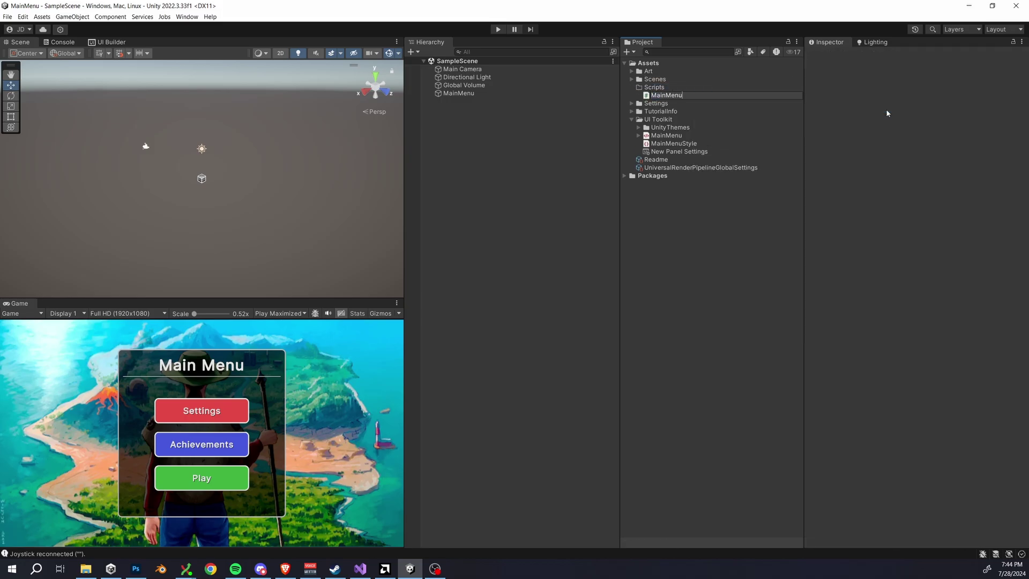
{"action": "type", "text": "nMenu"}
{"action": "key", "text": "Return"}
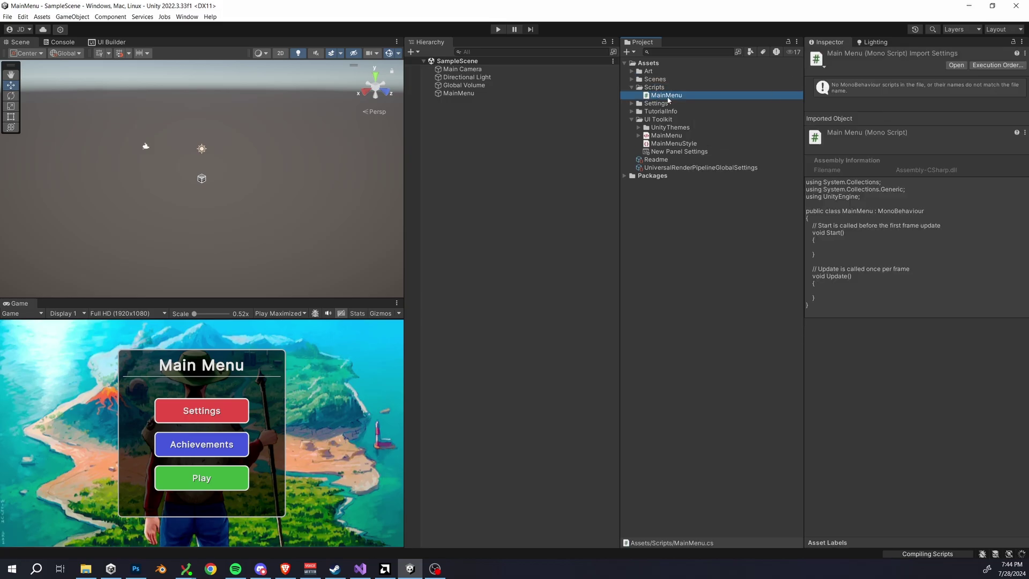
- Open MainMenu.cs and replace the default Start and Update methods with Awake
{"action": "double_click", "coordinate": [666, 96]}
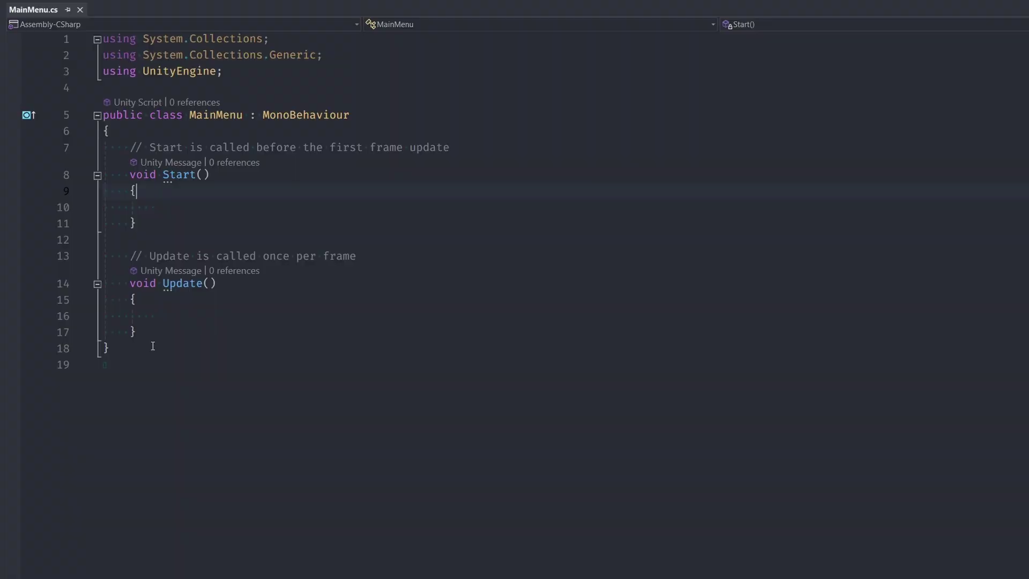
{"action": "left_click_drag", "start_coordinate": [137, 332], "coordinate": [133, 152]}
{"action": "type", "text": "Awa"}
{"action": "key", "text": "Tab"}
- Declare a [SerializeField] UIDocument mainMenuDocument and private Buttons settingsButton, achievementsButton, playButton
{"action": "key", "text": "Up"}
{"action": "key", "text": "Up"}
{"action": "key", "text": "Up"}
{"action": "key", "text": "End"}
{"action": "key", "text": "Return"}
{"action": "type", "text": "[SerializeField] UIDoc"}
{"action": "key", "text": "Tab"}
{"action": "type", "text": "mainMenuDocument;"}
{"action": "key", "text": "Return"}
{"action": "key", "text": "Return"}
{"action": "type", "text": "pri"}
{"action": "key", "text": "Tab"}
{"action": "type", "text": "But"}
{"action": "key", "text": "Tab"}
{"action": "type", "text": "settingsButton;"}
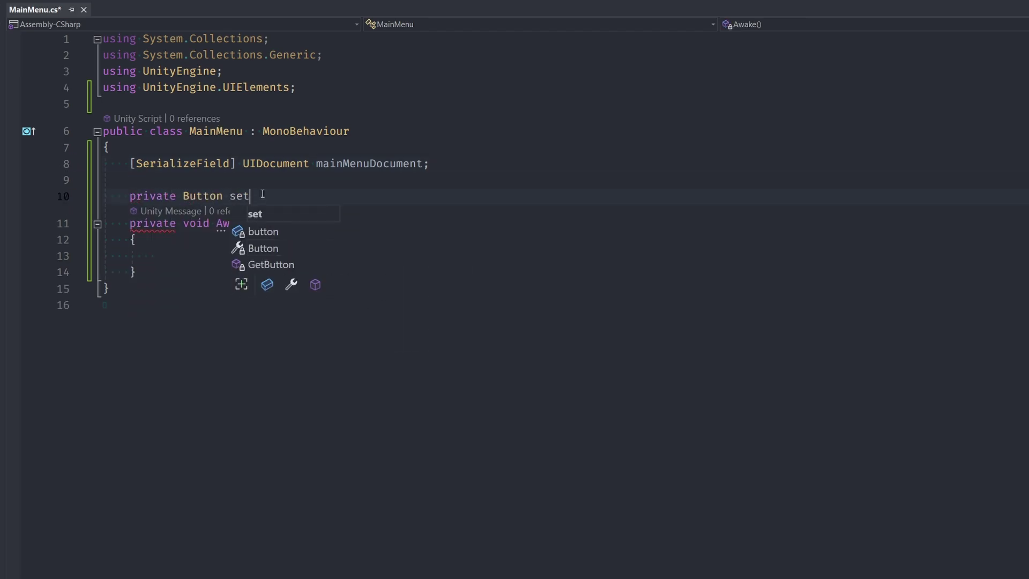
{"action": "key", "text": "Return"}
{"action": "type", "text": "private Button achievementsButton;"}
{"action": "key", "text": "Return"}
{"action": "type", "text": "private Button playButton;"}
- In Awake, get root from mainMenuDocument.rootVisualElement and query settingsButton with root.Q<Button>("SettingsButton")
{"action": "left_click", "coordinate": [290, 290]}
{"action": "type", "text": "VisualElement root ="}
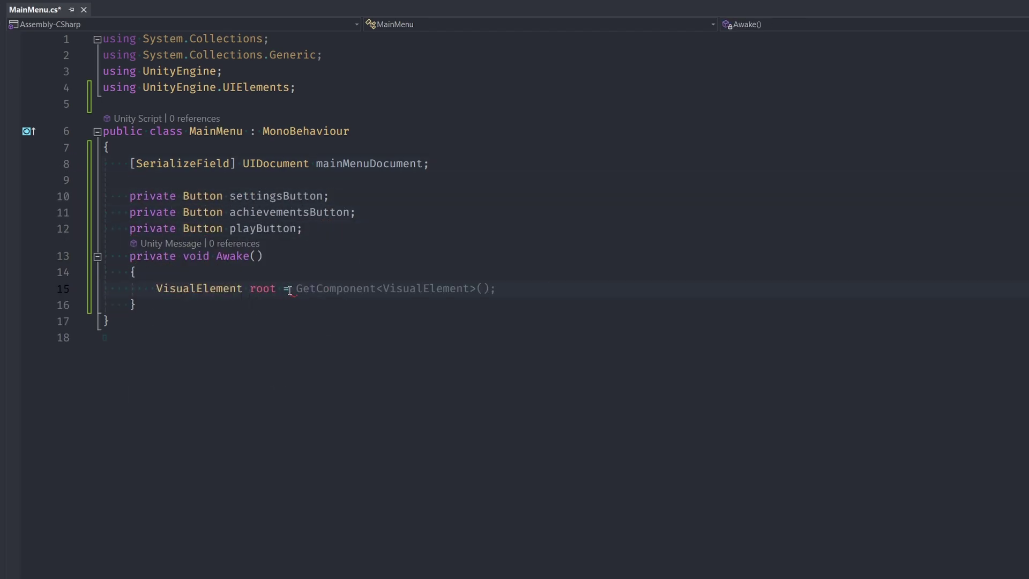
{"action": "type", "text": "mainMenuDocument.rootVisualElement;"}
{"action": "key", "text": "Return"}
{"action": "key", "text": "Return"}
{"action": "type", "text": "settin"}
{"action": "key", "text": "Tab"}
{"action": "type", "text": "= root.Q"}
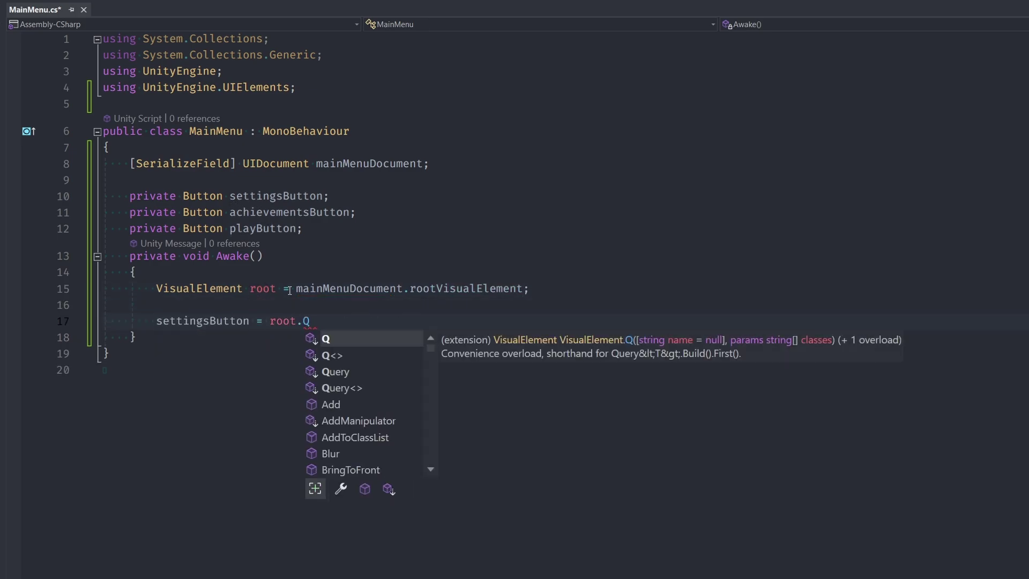
{"action": "type", "text": "<Button>();"}
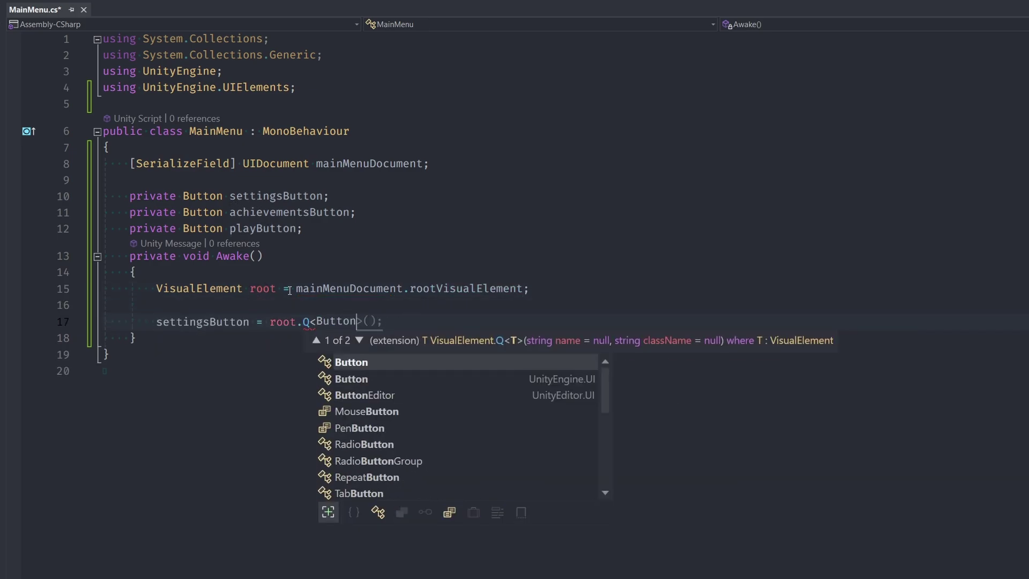
{"action": "key", "text": "Left"}
{"action": "key", "text": "Left"}
{"action": "type", "text": "\"S"}
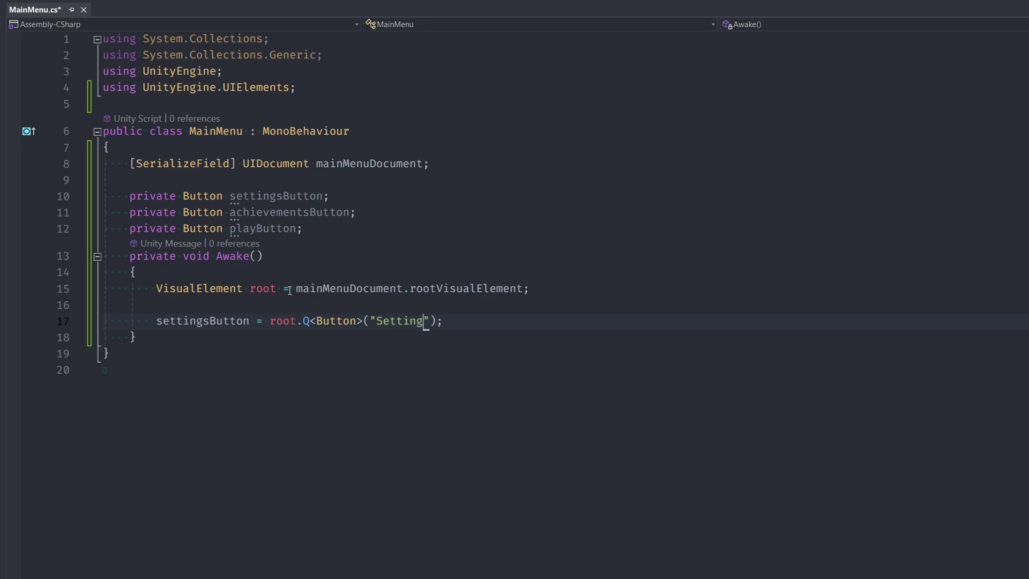
{"action": "key", "text": "Up"}
{"action": "key", "text": "Up"}
{"action": "key", "text": "Up"}
{"action": "key", "text": "Up"}
- Duplicate the lookup line for achievementsButton and playButton, and start renaming the second lookup's string to AchievementsButton
{"action": "triple_click", "coordinate": [292, 321]}
{"action": "key", "text": "ctrl+c"}
{"action": "key", "text": "Down"}
{"action": "key", "text": "ctrl+v"}
{"action": "key", "text": "ctrl+v"}
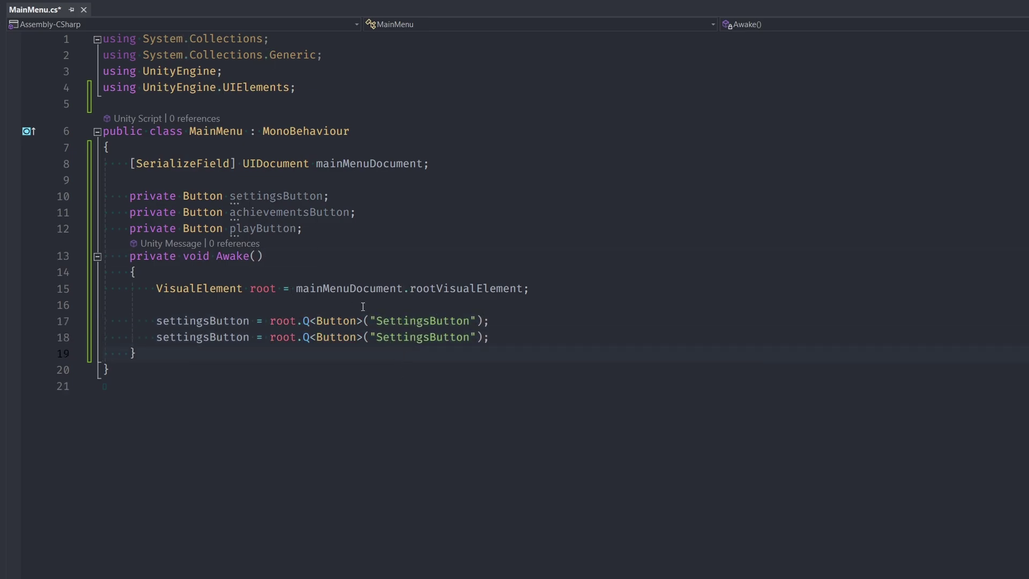
{"action": "double_click", "coordinate": [301, 213]}
{"action": "key", "text": "ctrl+c"}
{"action": "double_click", "coordinate": [202, 337]}
{"action": "key", "text": "ctrl+v"}
{"action": "double_click", "coordinate": [263, 228]}
{"action": "double_click", "coordinate": [203, 353]}
{"action": "key", "text": "ctrl+v"}
{"action": "double_click", "coordinate": [450, 337]}
{"action": "type", "text": "Ac"}
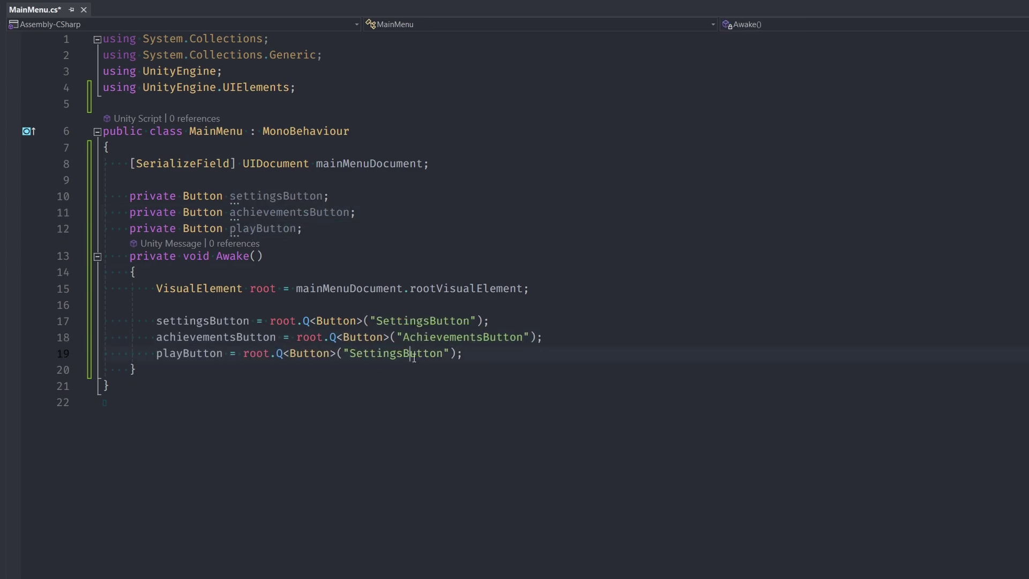
- Make the third lookup query PlayButton and add ShowSettingsMenu printing "Showing settings menu"
{"action": "double_click", "coordinate": [413, 353]}
{"action": "type", "text": "Play"}
{"action": "key", "text": "Return"}
{"action": "key", "text": "Return"}
{"action": "key", "text": "Down"}
{"action": "key", "text": "End"}
{"action": "key", "text": "Return"}
{"action": "key", "text": "Return"}
{"action": "type", "text": "private void ShowSettingsMe"}
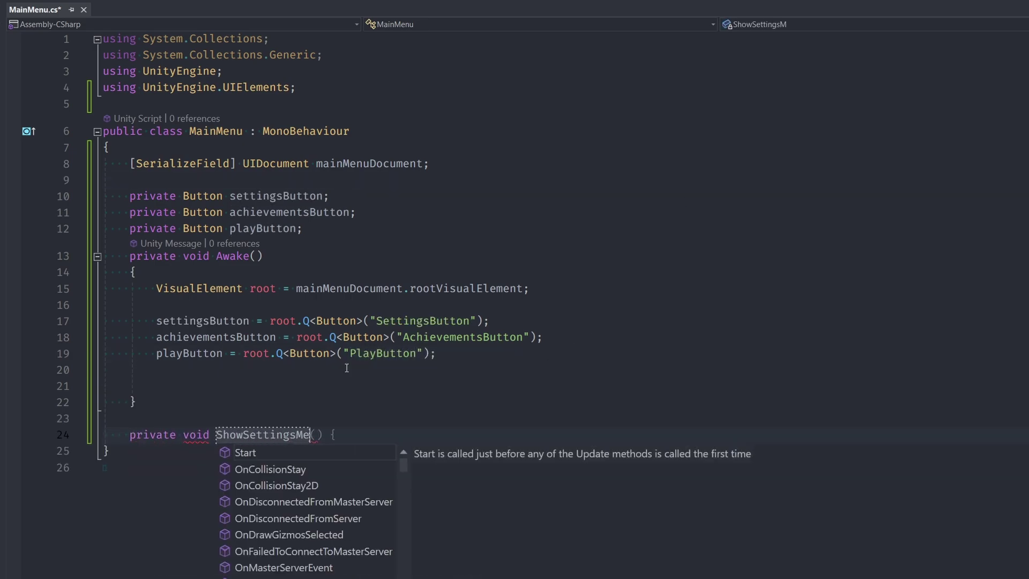
{"action": "type", "text": "nu() {"}
- Add ShowAchievementsMenu printing "Showing achievements menu" and an empty PlayGame method
{"action": "key", "text": "Return"}
{"action": "type", "text": "print(\"Showing settings menu\");"}
{"action": "key", "text": "Down"}
{"action": "key", "text": "End"}
{"action": "key", "text": "Return"}
{"action": "key", "text": "Return"}
{"action": "type", "text": "private void"}
{"action": "scroll", "coordinate": [347, 368], "scroll_direction": "down", "scroll_amount": 3}
{"action": "type", "text": "ShowAchievementsMen"}
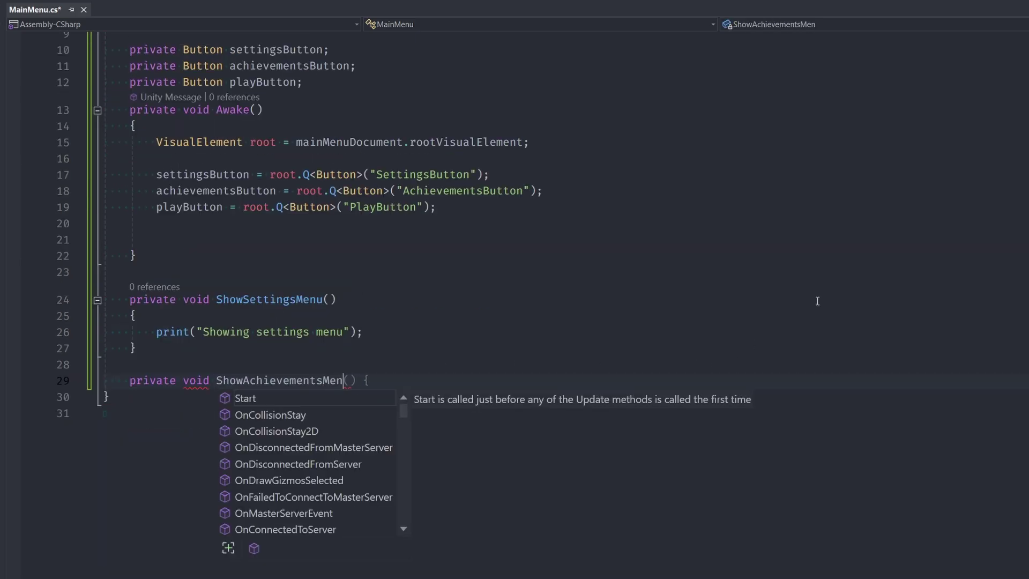
{"action": "type", "text": "u() {"}
{"action": "key", "text": "Return"}
{"action": "type", "text": "print(\"Showing achievements menu"}
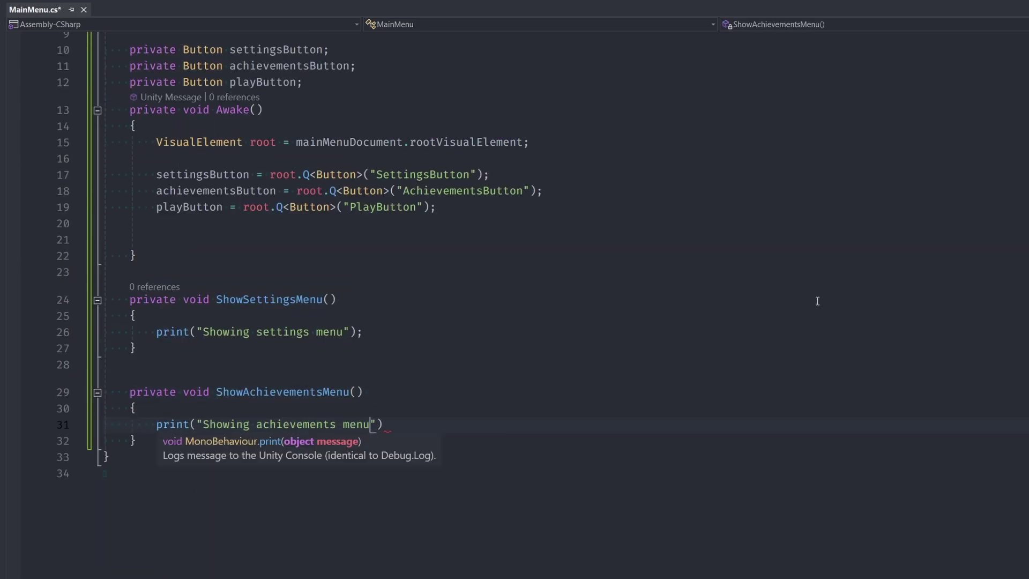
{"action": "type", "text": "\");"}
{"action": "key", "text": "Down"}
{"action": "key", "text": "End"}
{"action": "key", "text": "Return"}
{"action": "key", "text": "Return"}
{"action": "type", "text": "private void PlayG"}
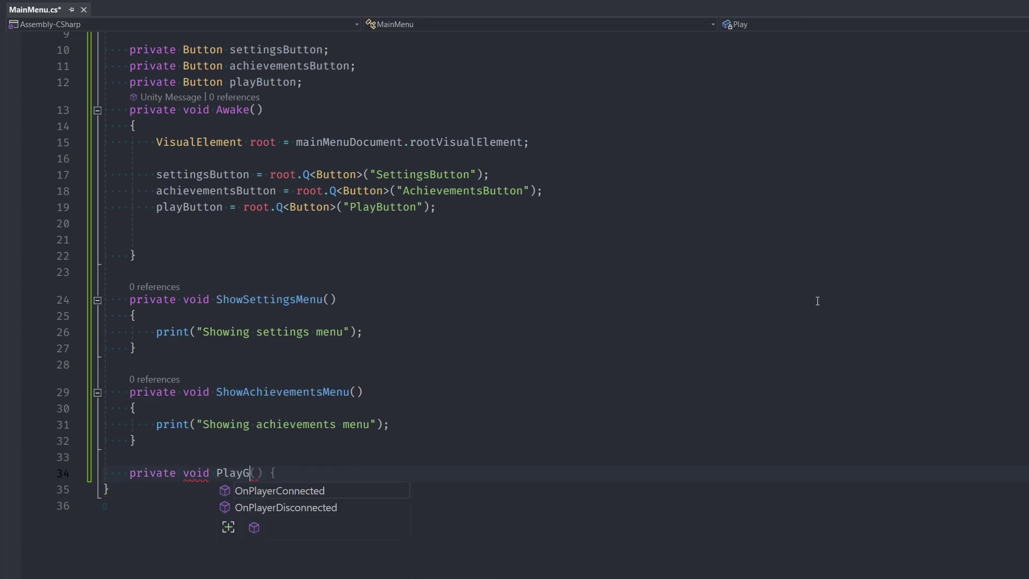
{"action": "type", "text": "ame() {"}
{"action": "key", "text": "Return"}
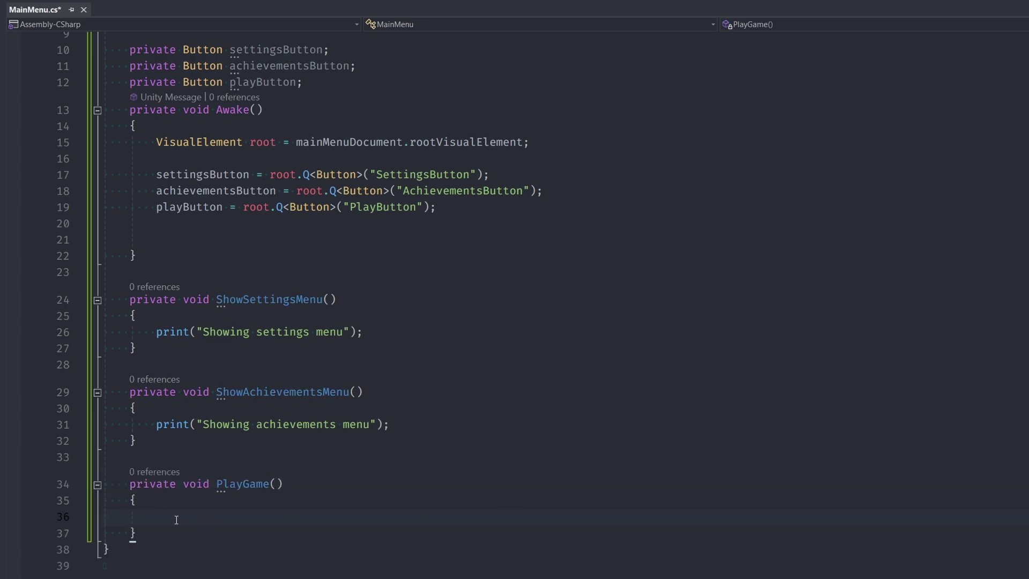
- In Awake, subscribe ShowSettingsMenu to settingsButton.clickable.clicked
{"action": "scroll", "coordinate": [365, 432], "scroll_direction": "up", "scroll_amount": 1}
{"action": "left_click", "coordinate": [218, 289]}
{"action": "type", "text": "settingsButton.clickable.clicked += ShowSettingsMenu;"}
- Hook achievementsButton's clicked event to ShowAchievementsMenu and playButton's to PlayGame
{"action": "key", "text": "ctrl+d"}
{"action": "key", "text": "ctrl+d"}
{"action": "double_click", "coordinate": [215, 239]}
{"action": "key", "text": "ctrl+c"}
{"action": "key", "text": "Down"}
{"action": "key", "text": "Down"}
{"action": "key", "text": "Down"}
{"action": "key", "text": "Down"}
{"action": "key", "text": "Home"}
{"action": "key", "text": "ctrl+shift+Right"}
{"action": "key", "text": "ctrl+v"}
{"action": "type", "text": "ShowAchievementsMenu; playButton.clickable.clicked += PlayGame"}
- Make PlayGame call SceneManager.LoadScene("GameScene")
{"action": "key", "text": "F12"}
{"action": "type", "text": "SceneManager"}
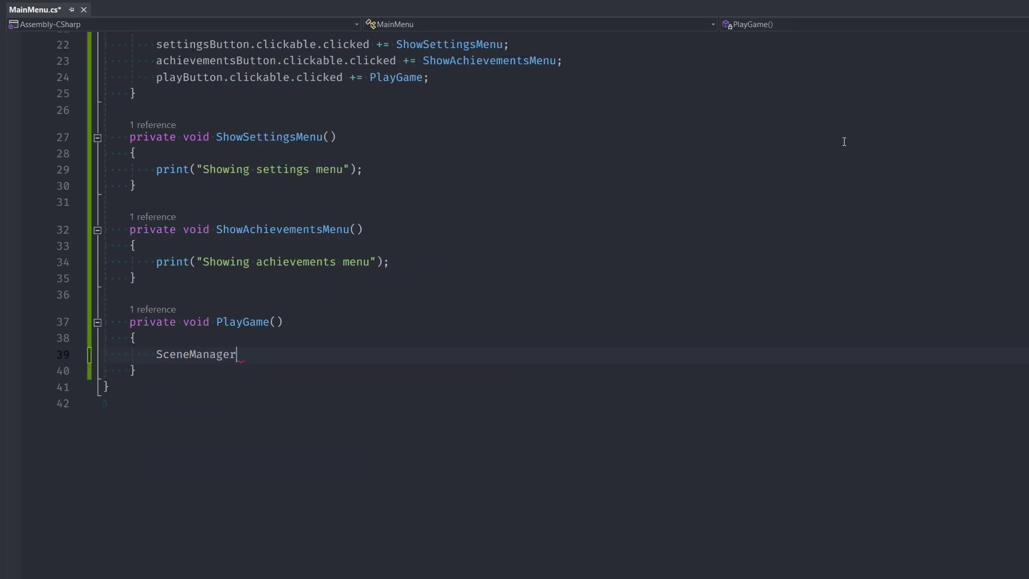
{"action": "type", "text": ".LoadScene(\""}
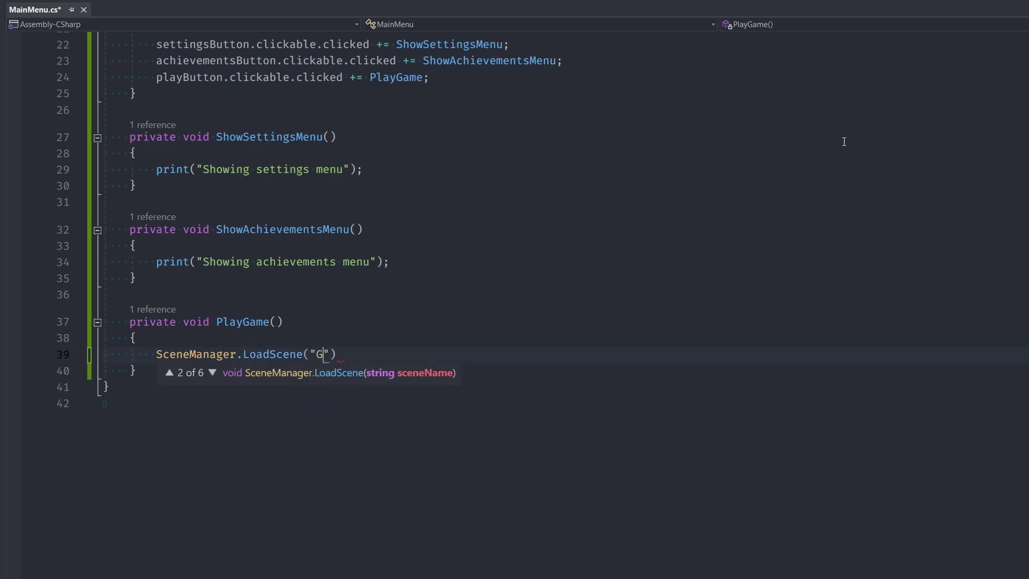
{"action": "type", "text": "GameScene\");"}
{"action": "key", "text": "Return"}
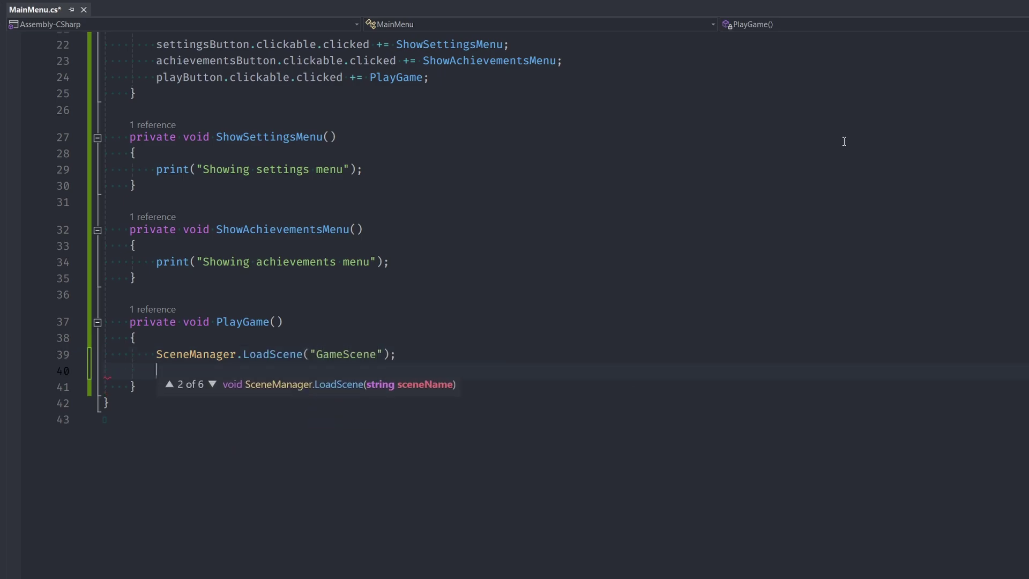
{"action": "key", "text": "BackSpace"}
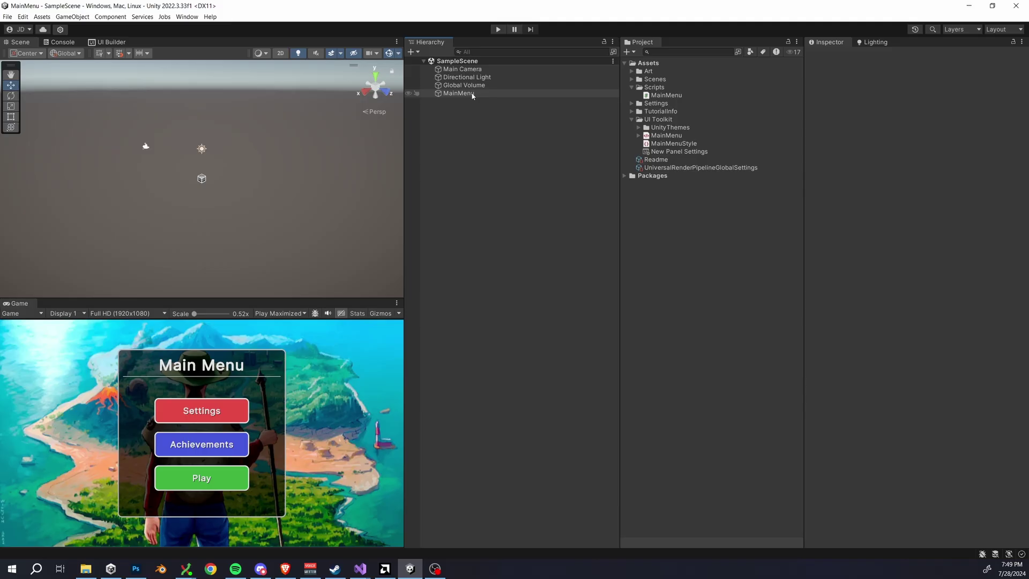
- Add the MainMenu script to the MainMenu object and assign MainMenu (UI Document) as Main Menu Document
{"action": "left_click", "coordinate": [458, 93]}
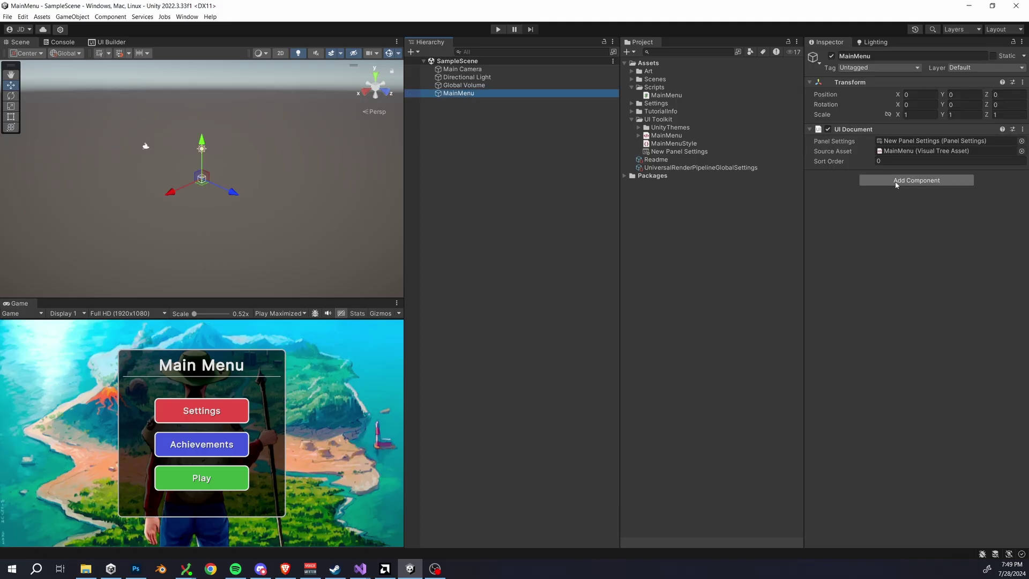
{"action": "left_click_drag", "start_coordinate": [666, 95], "coordinate": [925, 193]}
{"action": "left_click", "coordinate": [1020, 198]}
{"action": "double_click", "coordinate": [615, 230]}
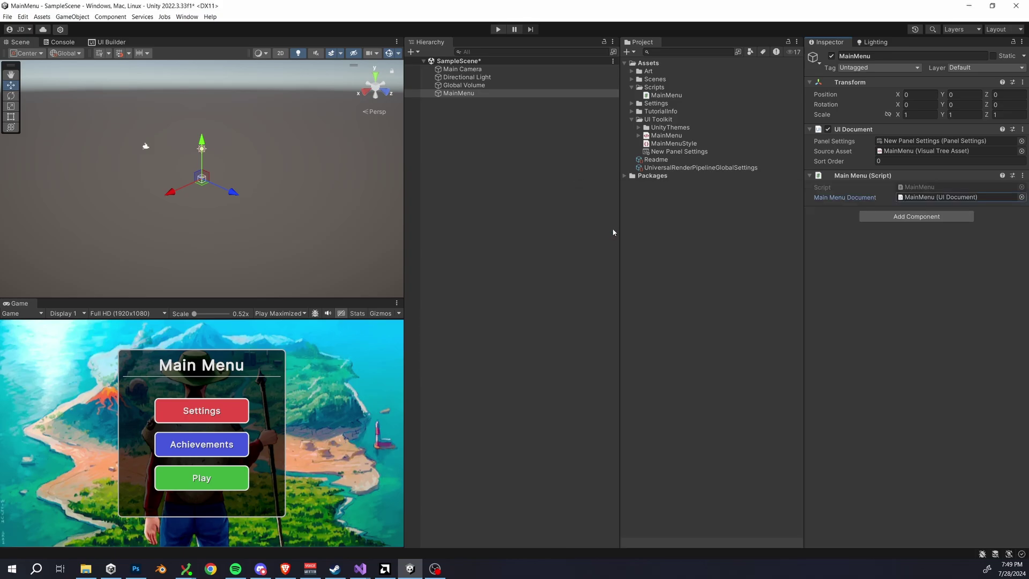
- Create a GameScene scene in the Scenes folder and open it, saving SampleScene's changes
{"action": "double_click", "coordinate": [644, 81]}
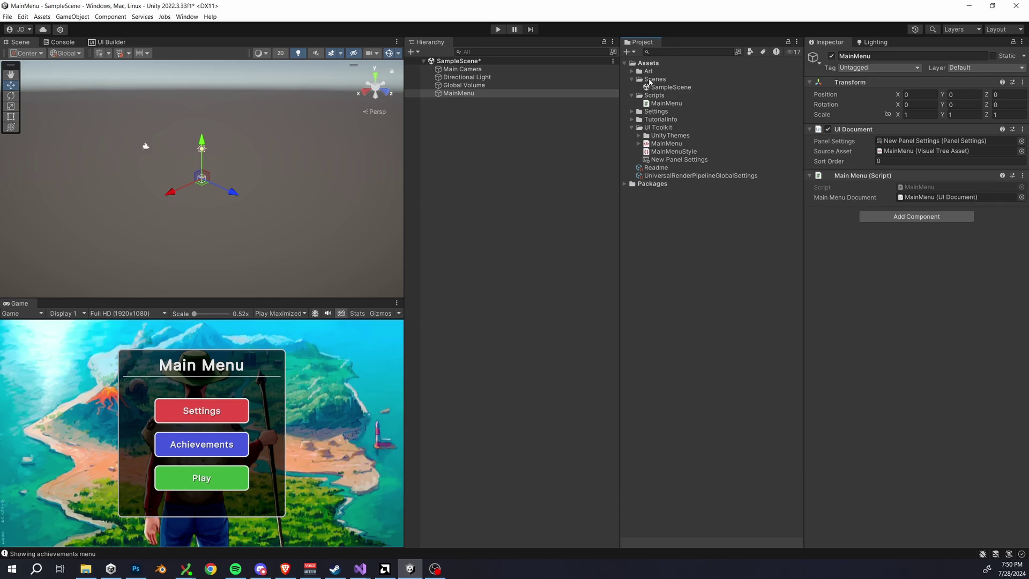
{"action": "right_click", "coordinate": [650, 80]}
{"action": "mouse_move", "coordinate": [723, 85]}
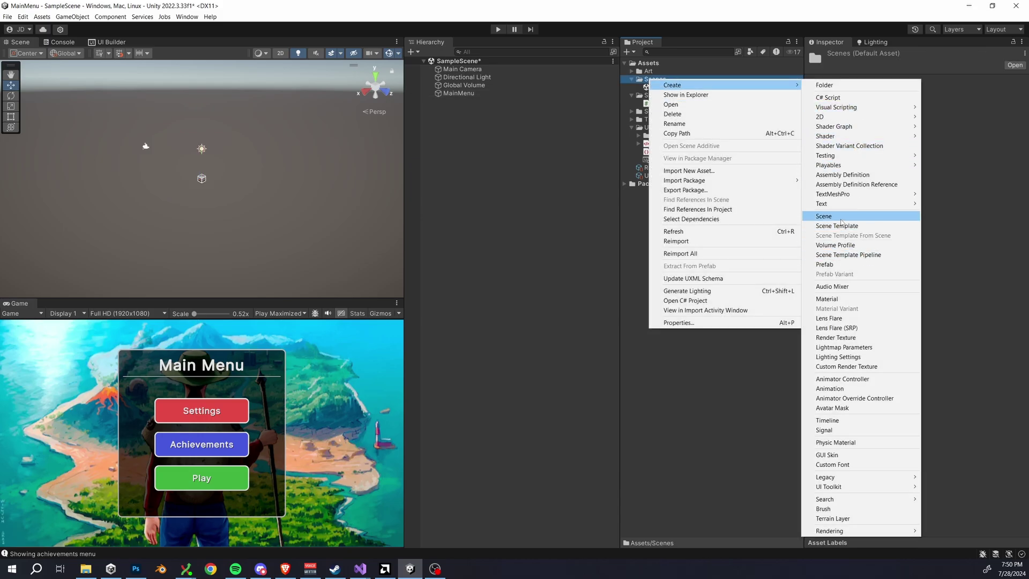
{"action": "left_click", "coordinate": [840, 217]}
{"action": "type", "text": "GameScene"}
{"action": "key", "text": "Return"}
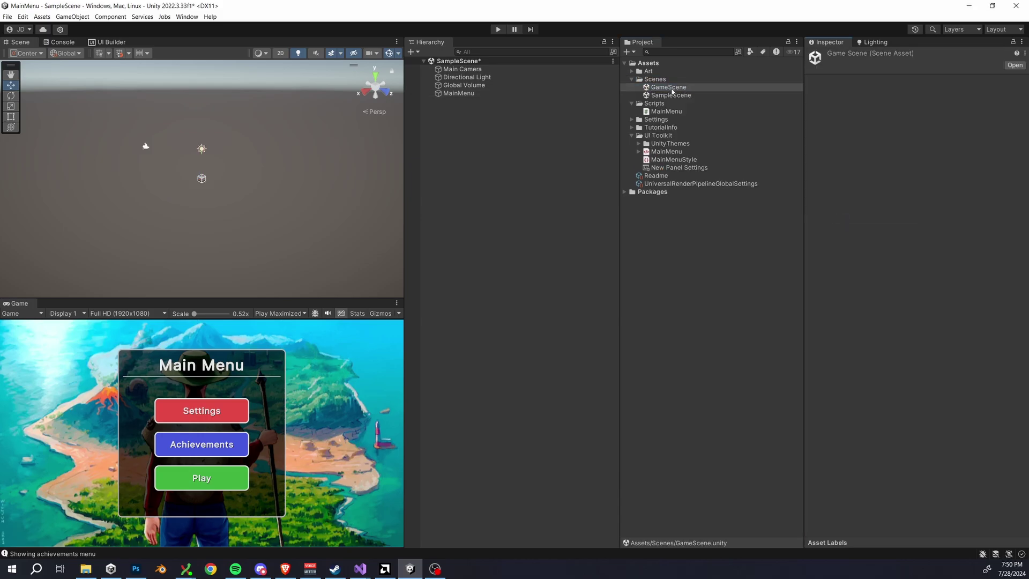
{"action": "double_click", "coordinate": [668, 87]}
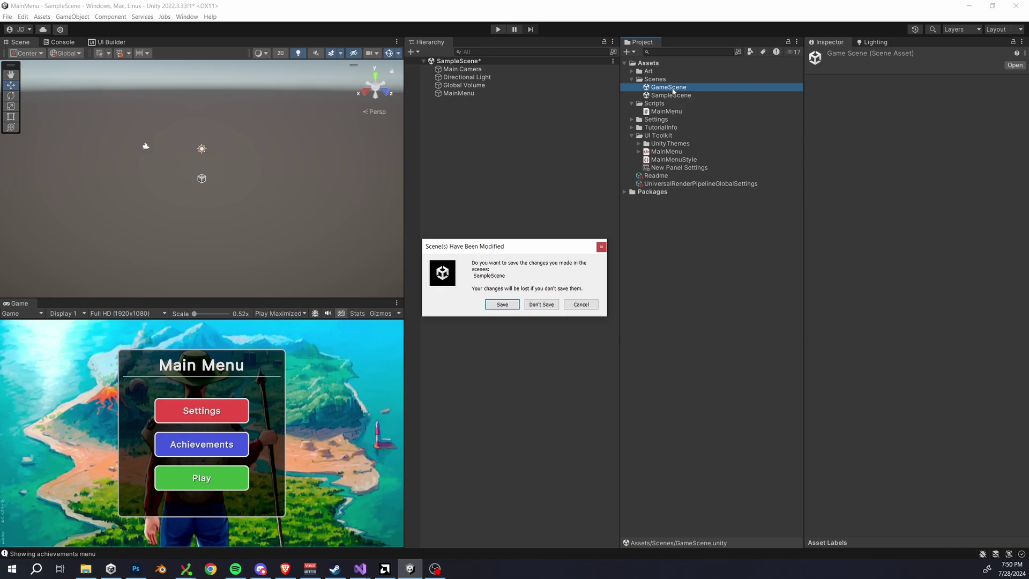
{"action": "left_click", "coordinate": [503, 306]}
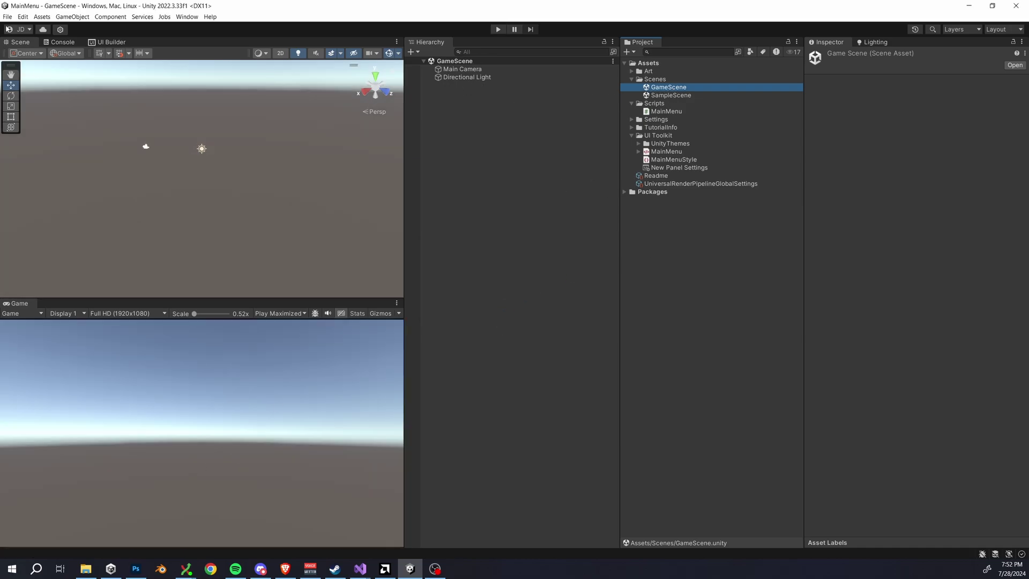
- Check Build Settings lists SampleScene and GameScene, then reopen SampleScene
{"action": "left_click", "coordinate": [7, 16]}
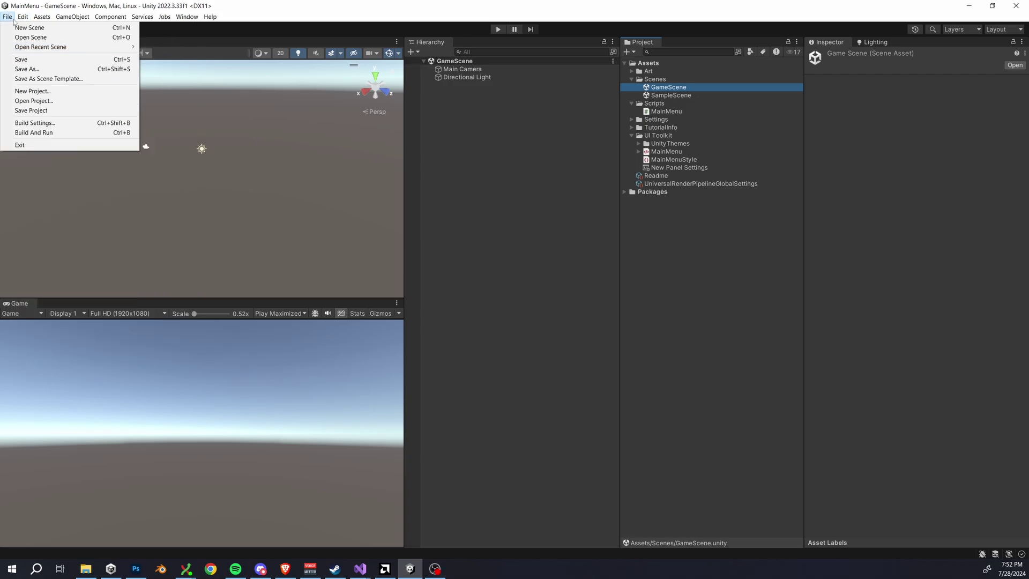
{"action": "left_click", "coordinate": [34, 123]}
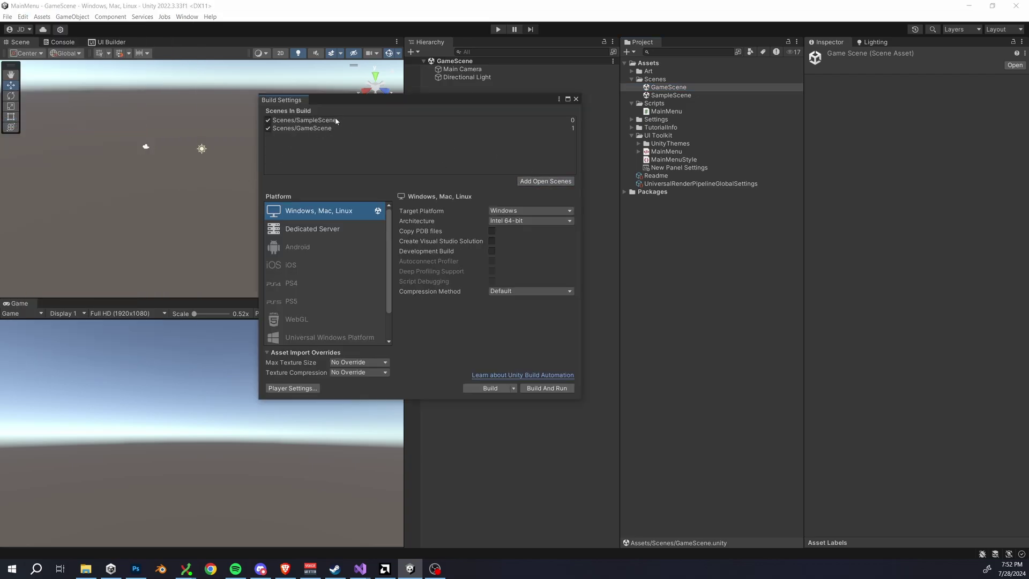
{"action": "left_click", "coordinate": [576, 99]}
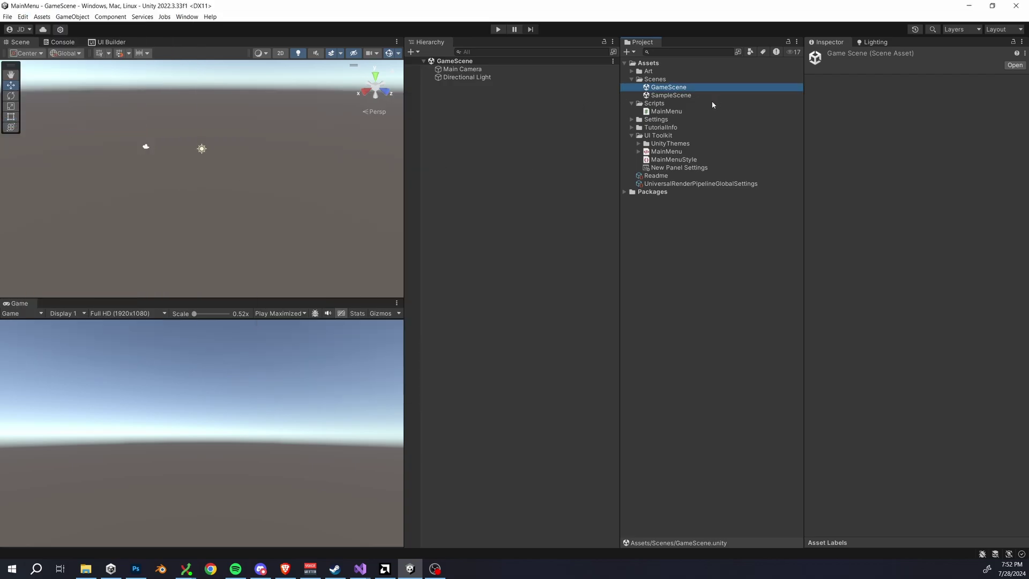
{"action": "double_click", "coordinate": [670, 95]}
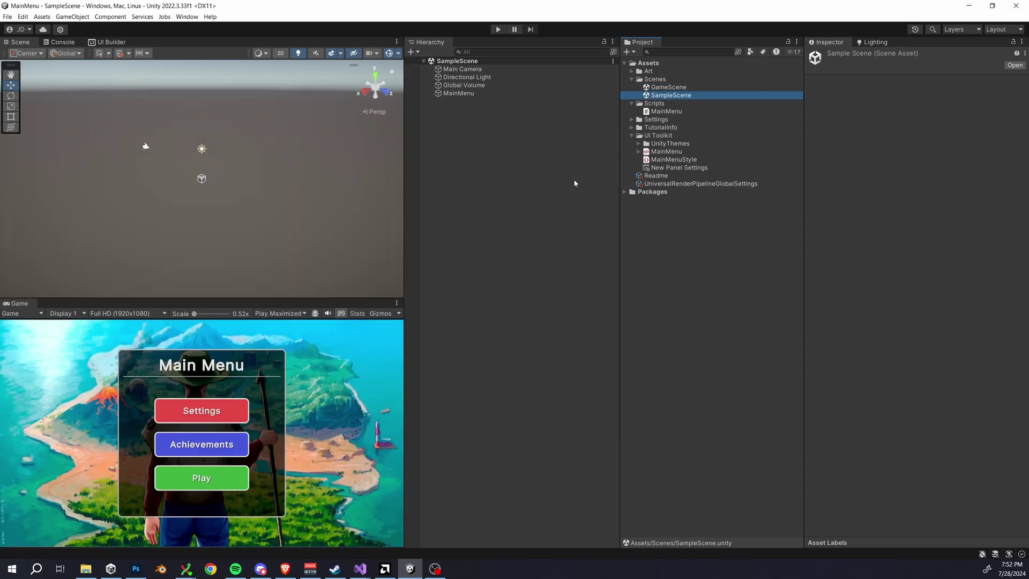
- Enter play mode and press the menu's Play button to load the empty GameScene
{"action": "left_click", "coordinate": [498, 29]}
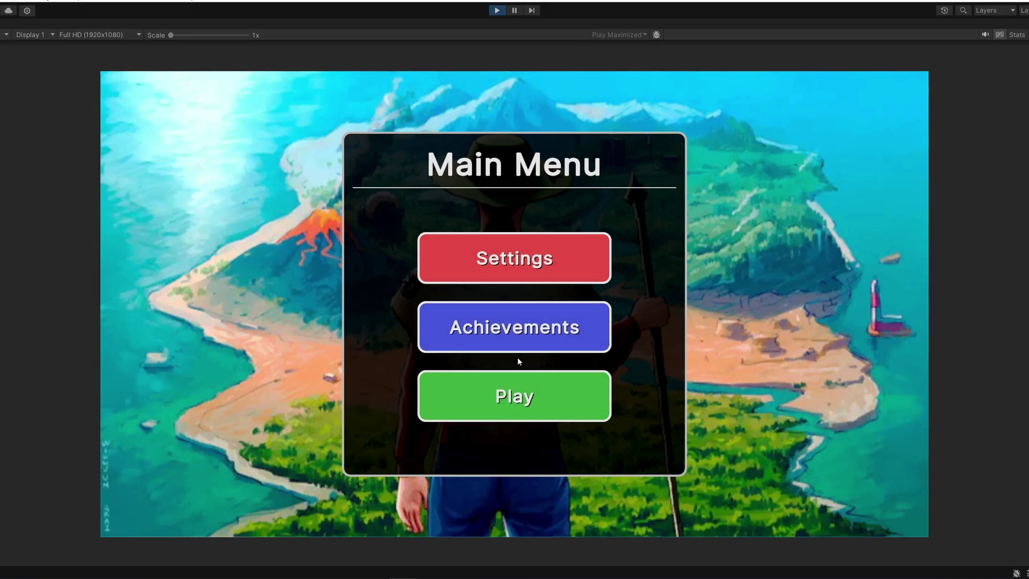
{"action": "left_click", "coordinate": [534, 395]}
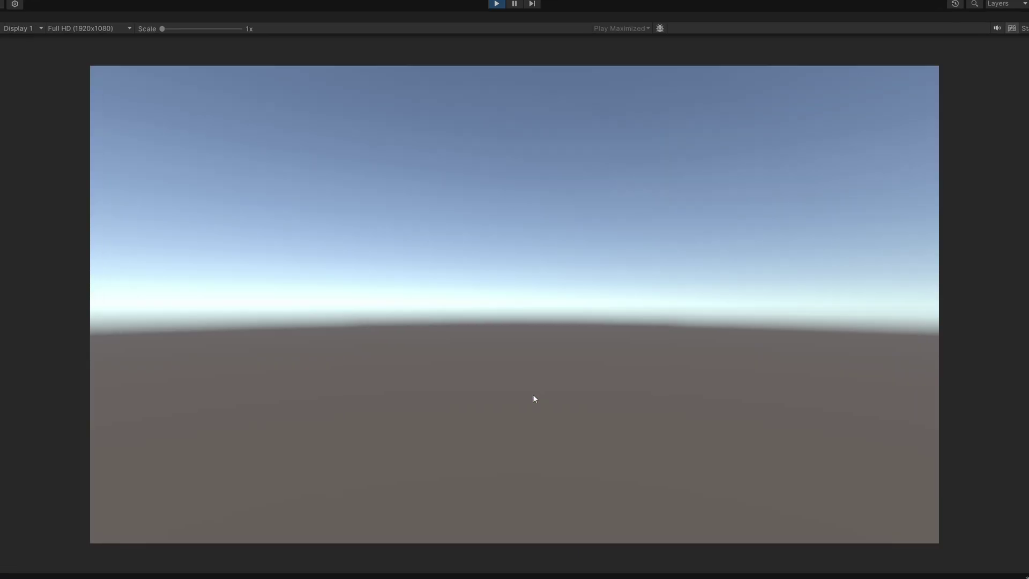